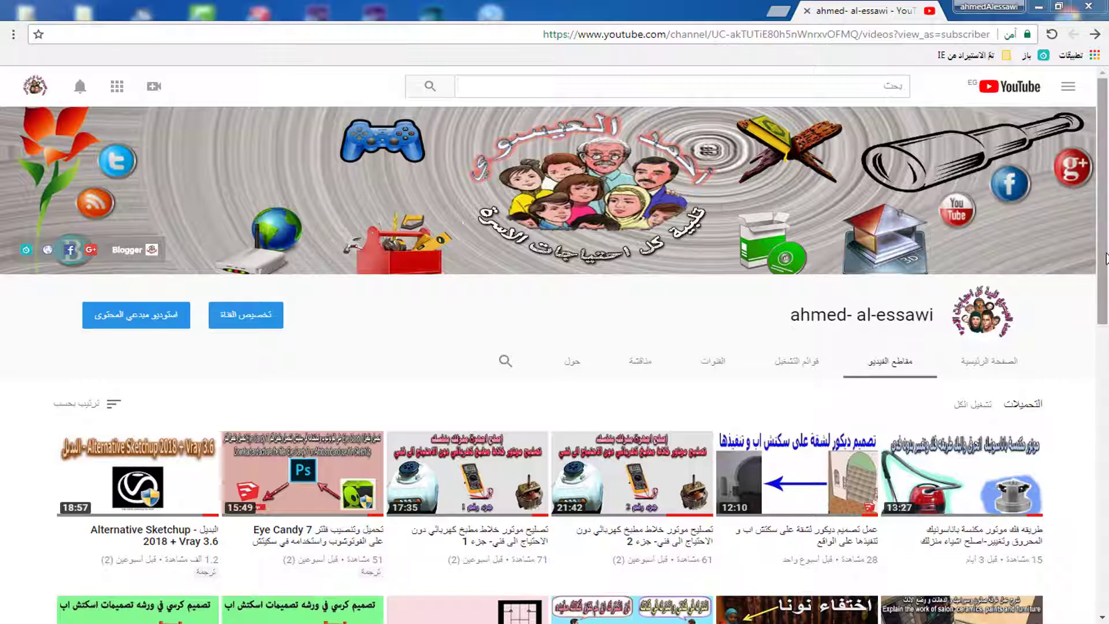
- Browse the YouTube channel's playlists, then return to its video list
left_click_drag(1106, 272, 1106, 402)
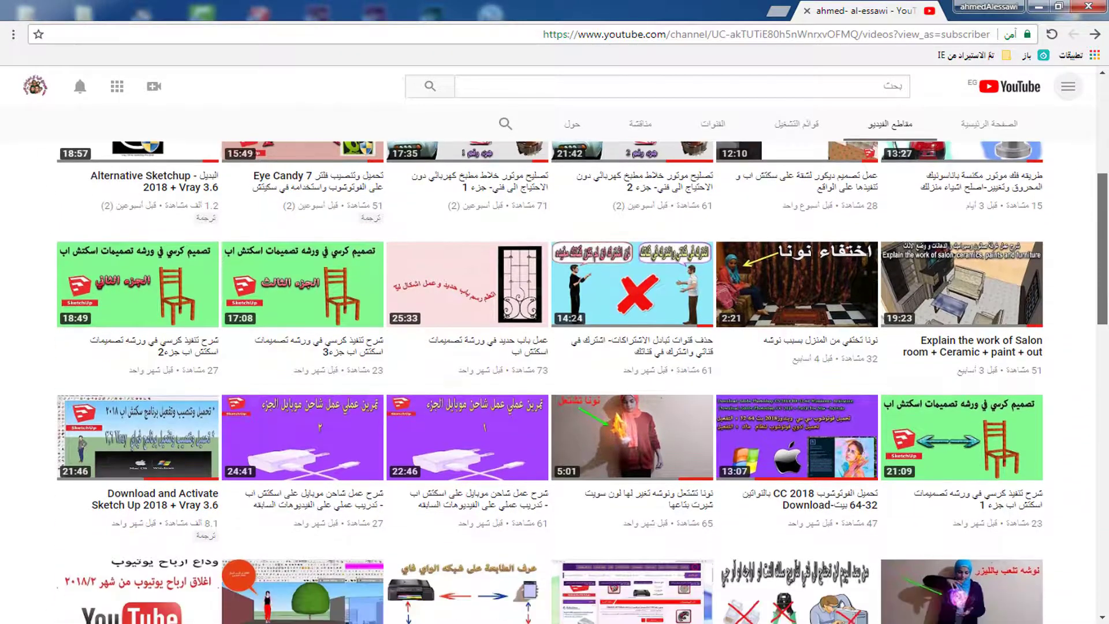
left_click_drag(1106, 401, 1106, 291)
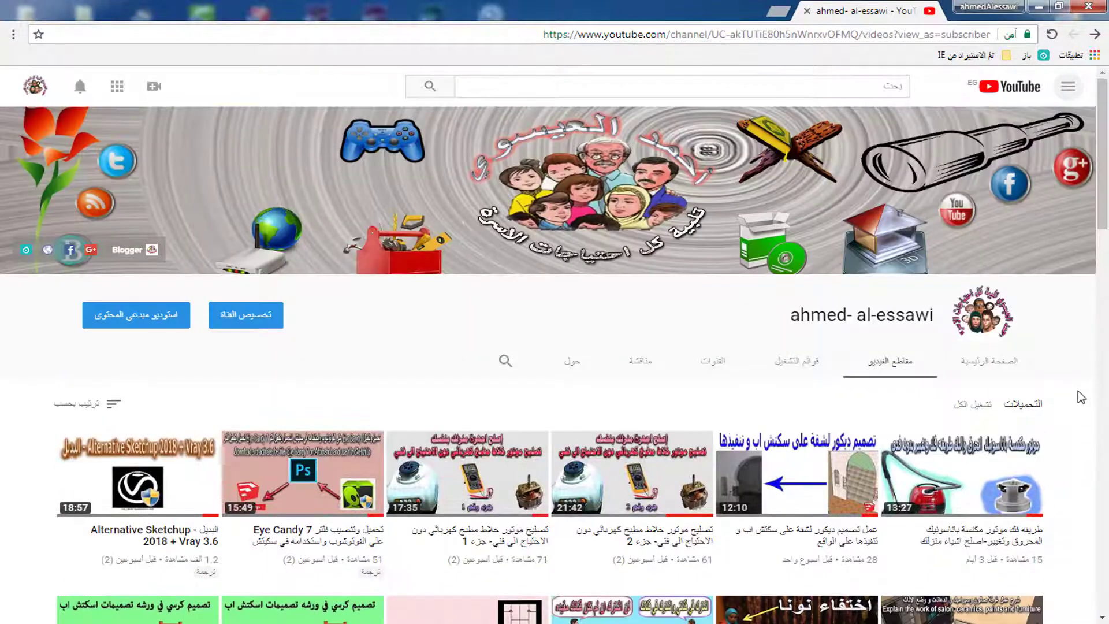
left_click(796, 362)
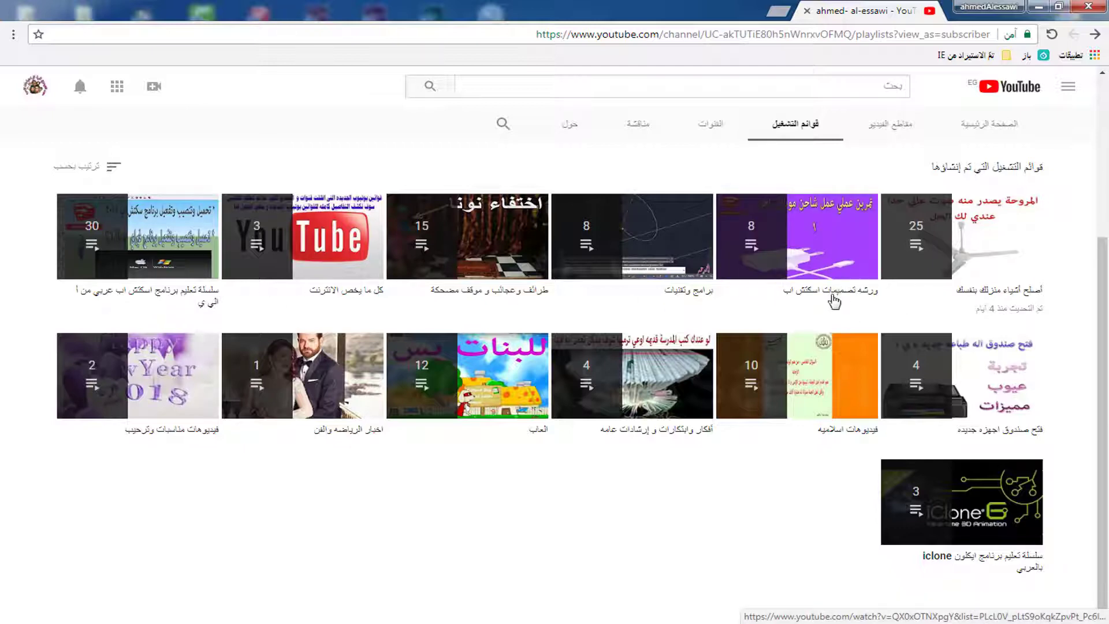
mouse_move(796, 375)
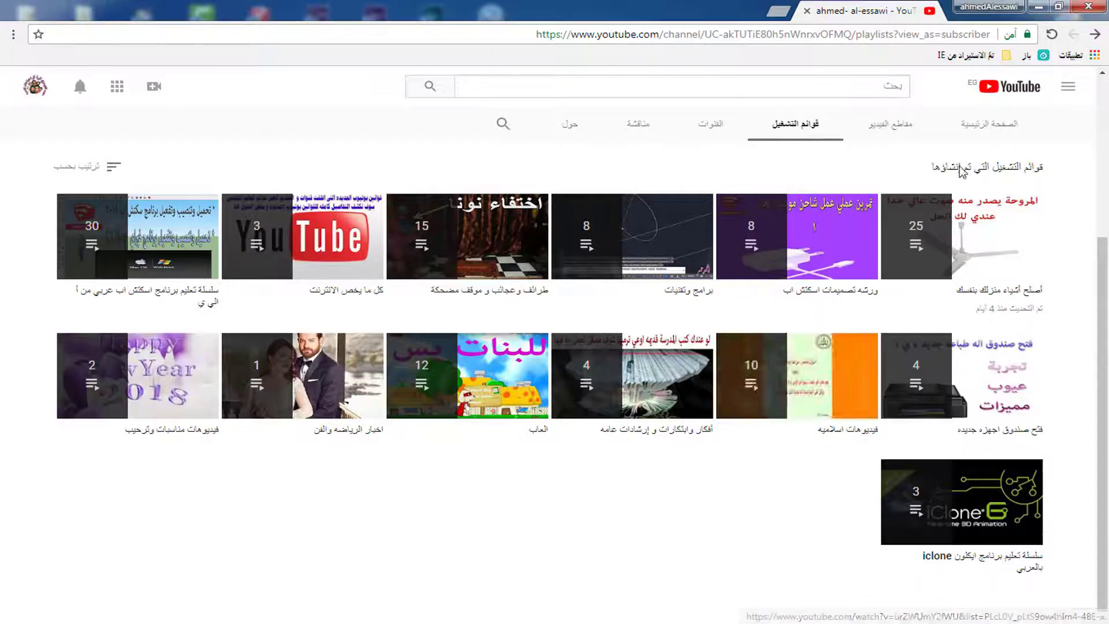
left_click(1097, 35)
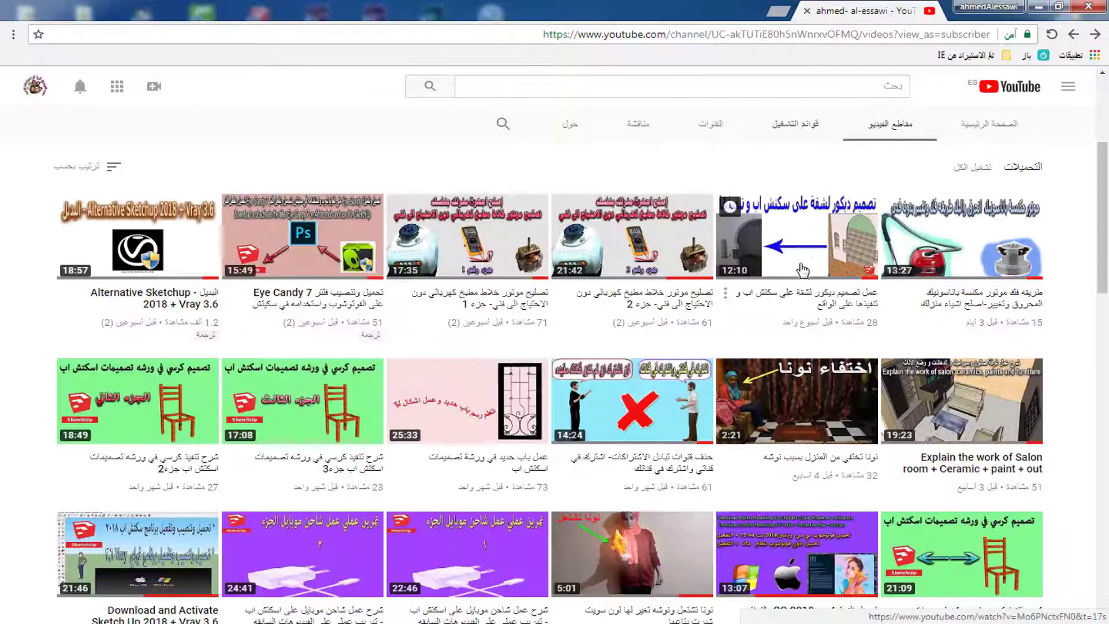
- Scroll through the channel's videos, then minimize Chrome to reveal SketchUp
scroll(614, 450, "up", 4)
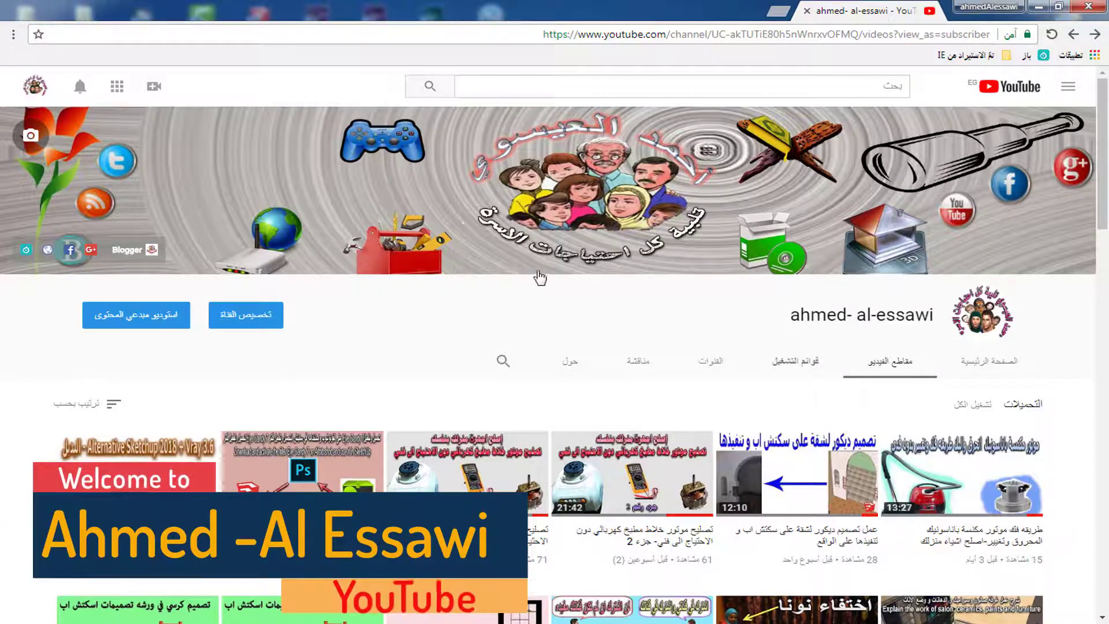
scroll(612, 299, "down", 4)
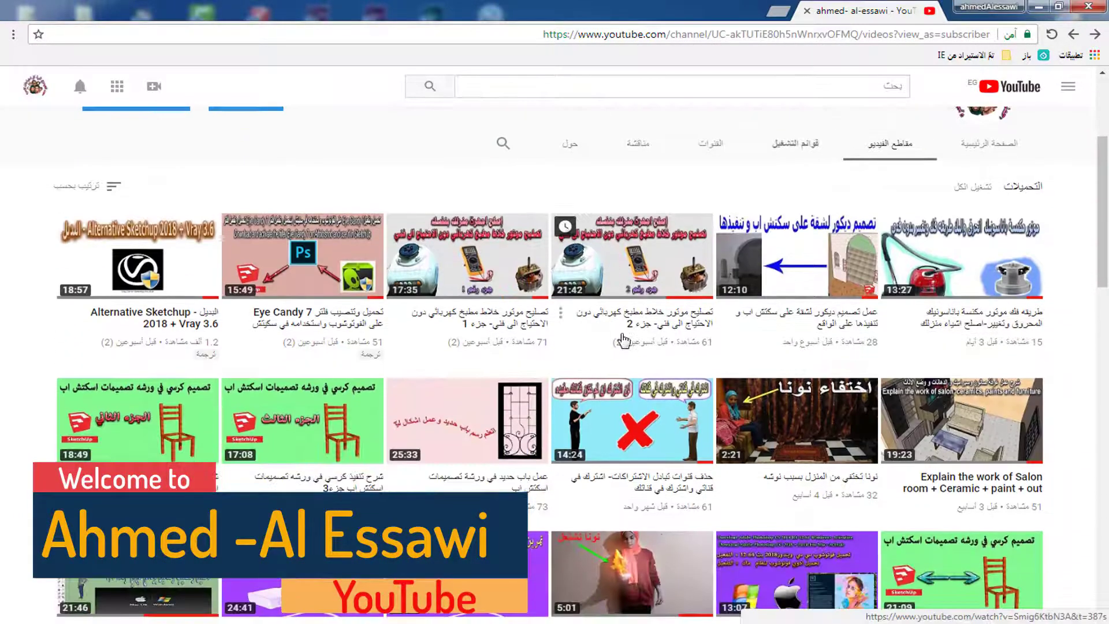
scroll(623, 341, "down", 3)
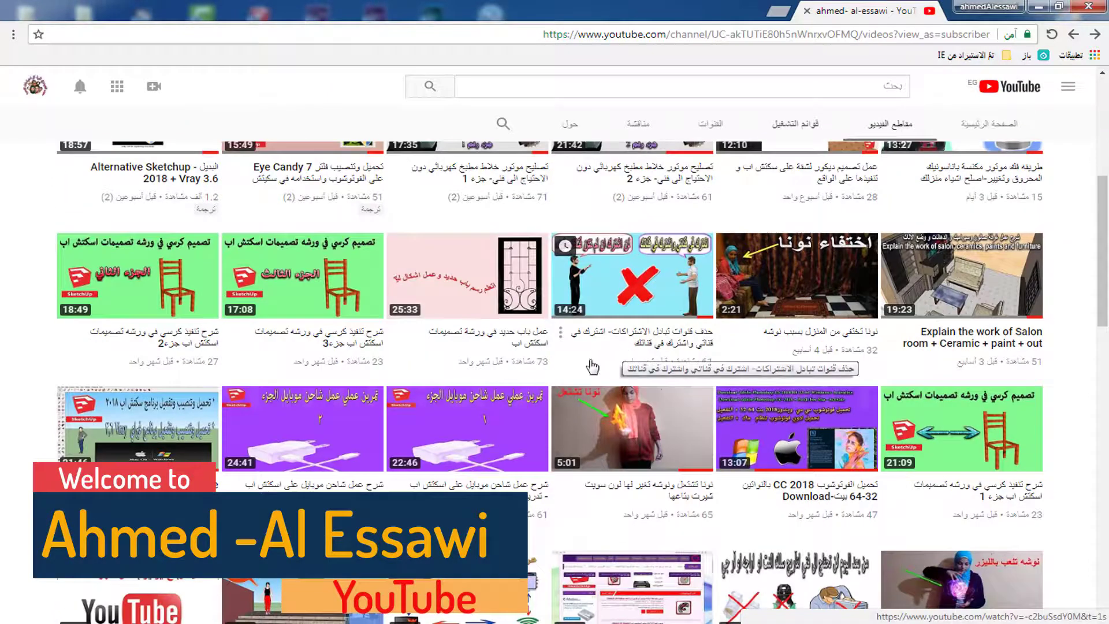
scroll(592, 366, "up", 4)
scroll(601, 386, "down", 1)
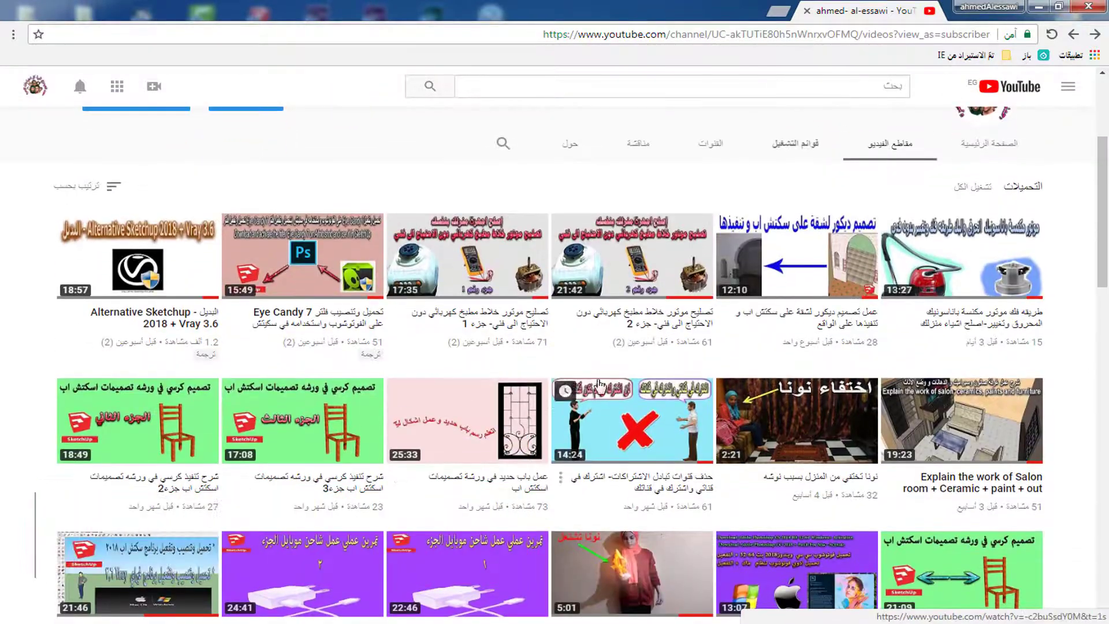
scroll(545, 389, "down", 3)
scroll(538, 388, "down", 1)
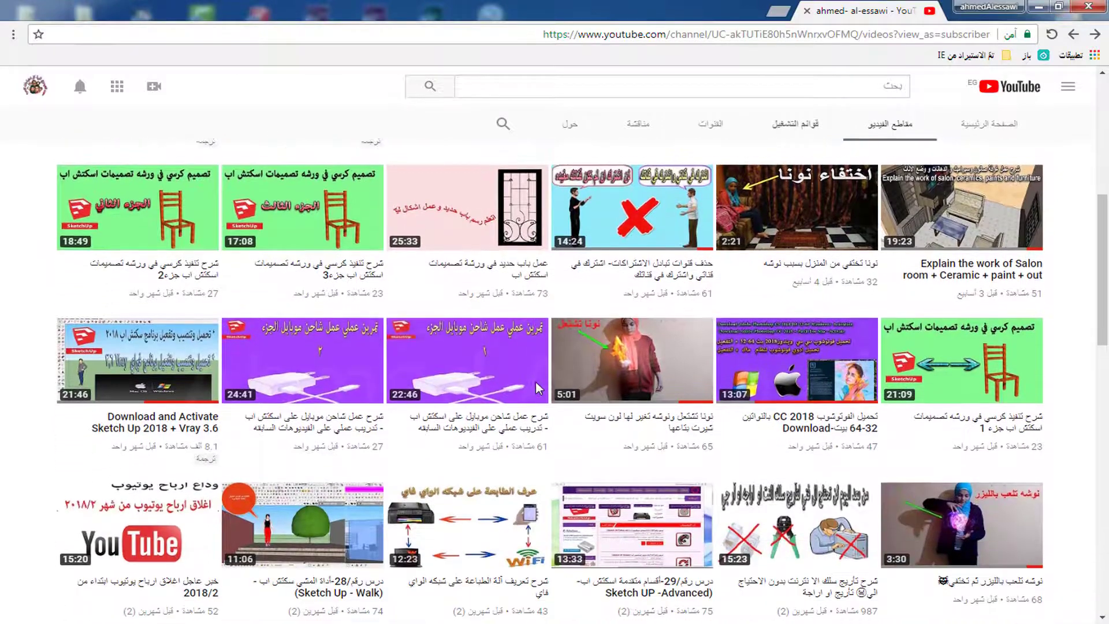
scroll(600, 389, "down", 2)
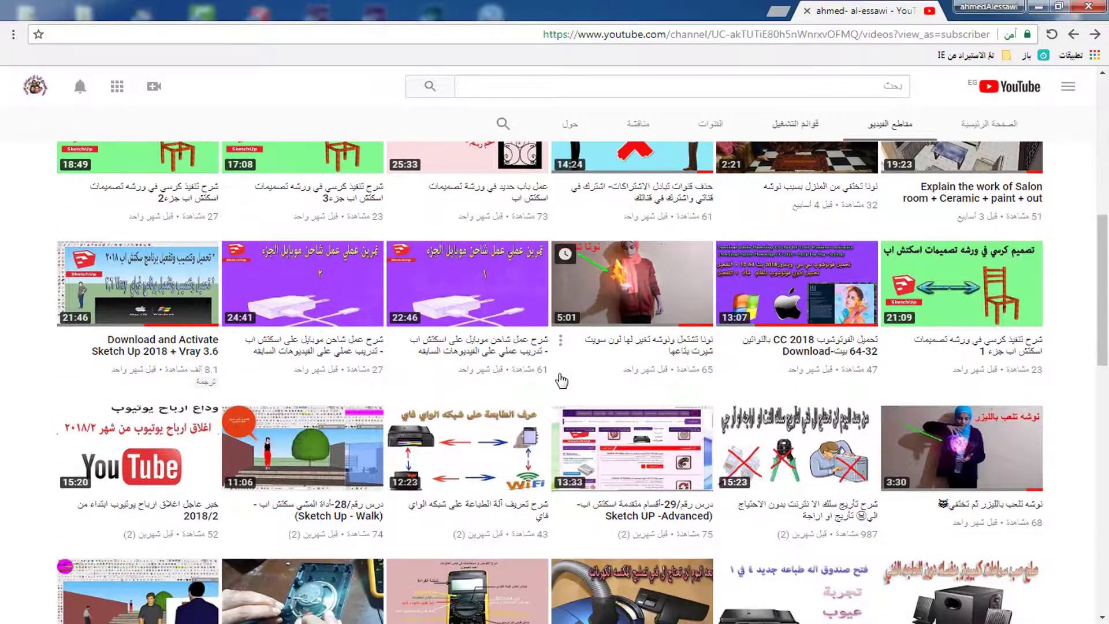
scroll(560, 379, "down", 3)
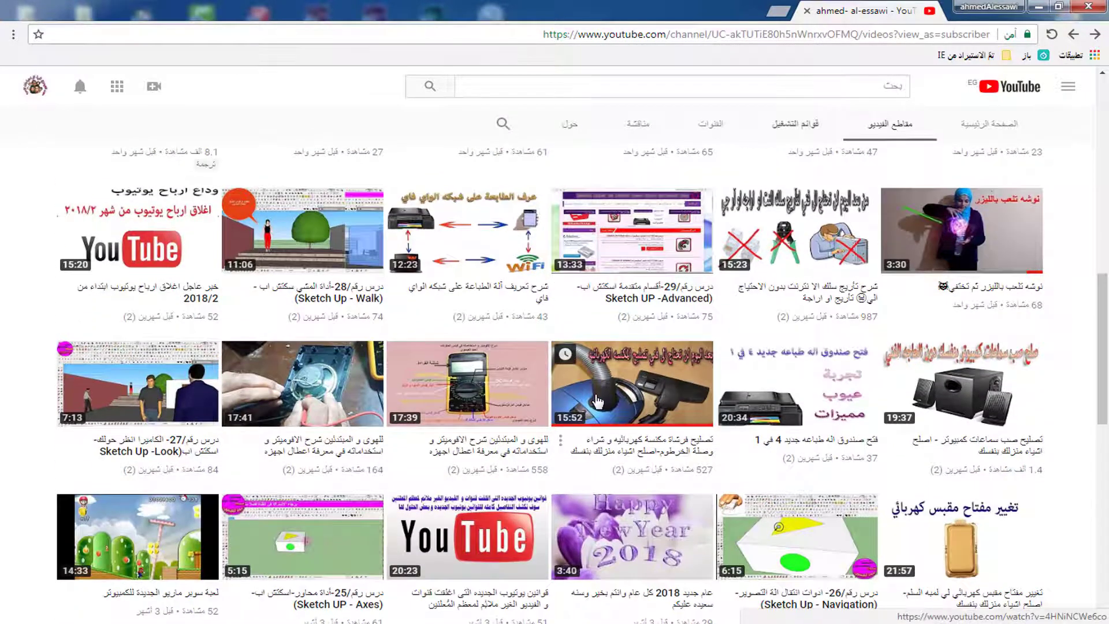
scroll(598, 401, "down", 1)
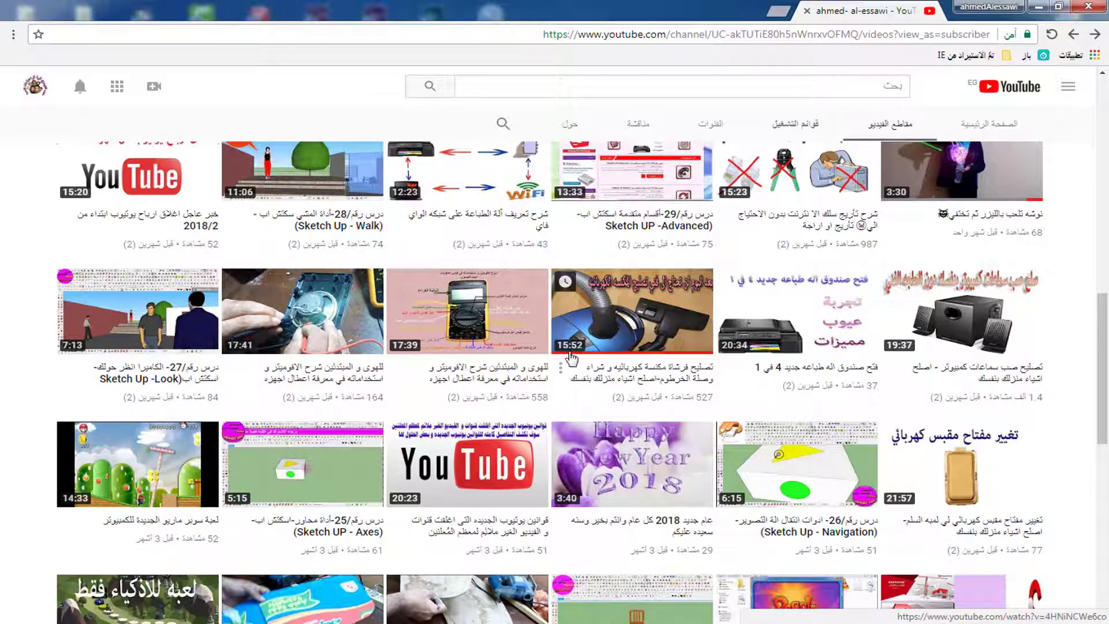
scroll(340, 341, "down", 2)
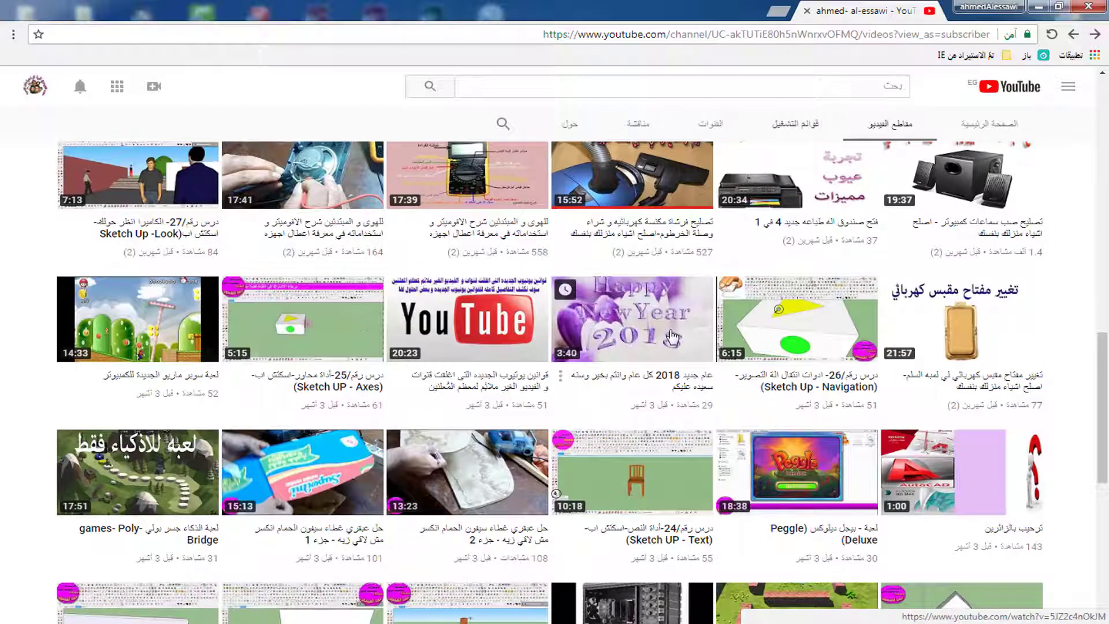
mouse_move(633, 464)
scroll(558, 313, "down", 2)
scroll(584, 314, "down", 2)
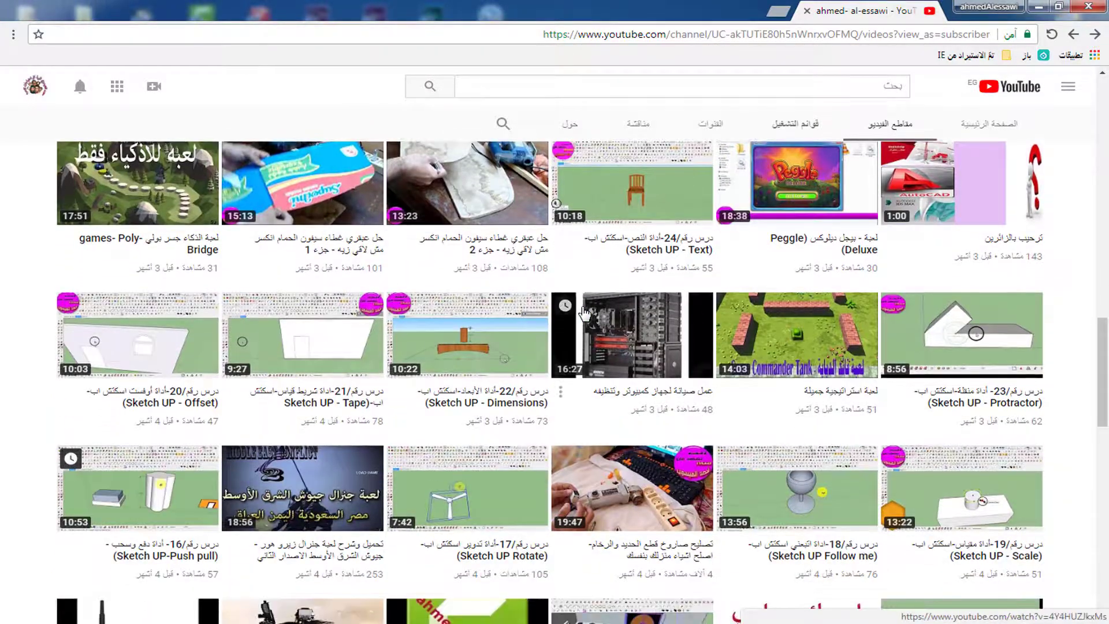
scroll(624, 306, "down", 3)
scroll(660, 297, "down", 3)
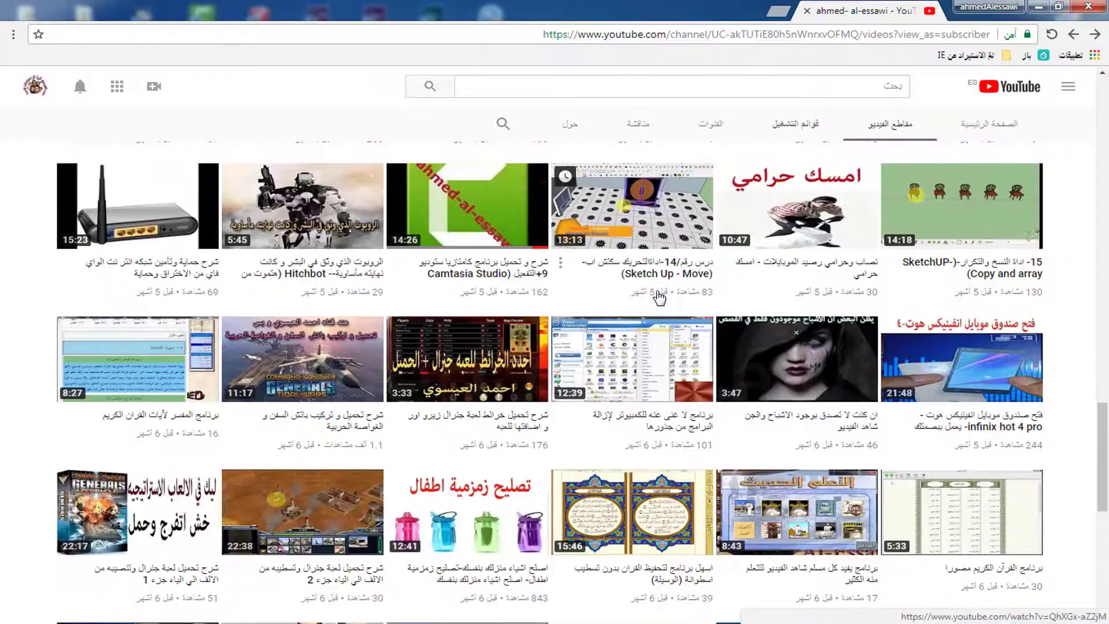
scroll(660, 298, "down", 3)
scroll(660, 297, "down", 1)
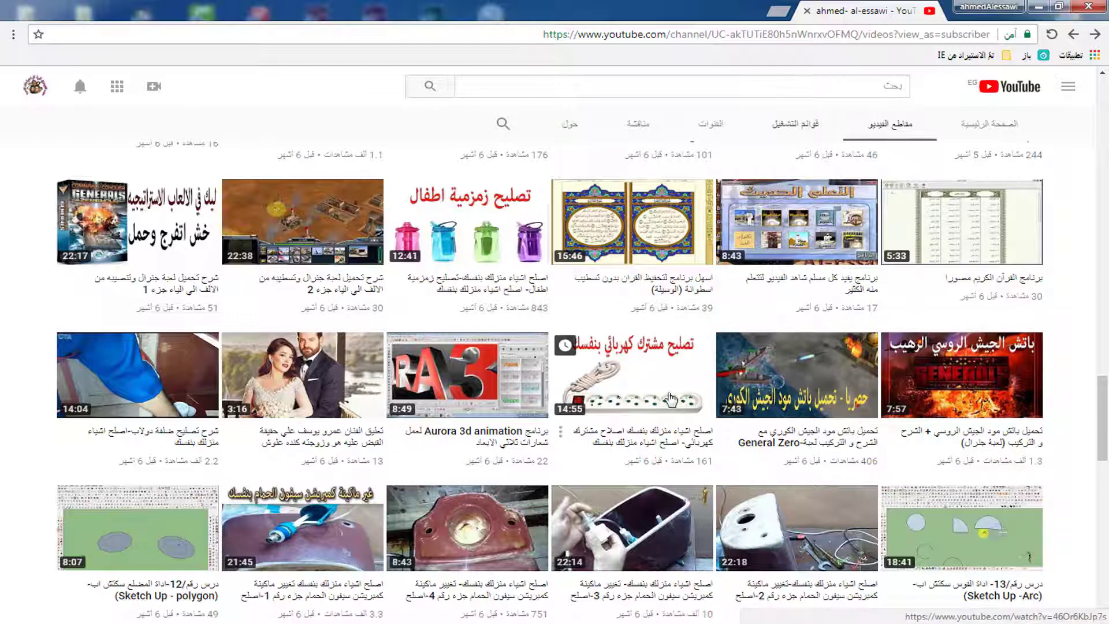
left_click(1039, 10)
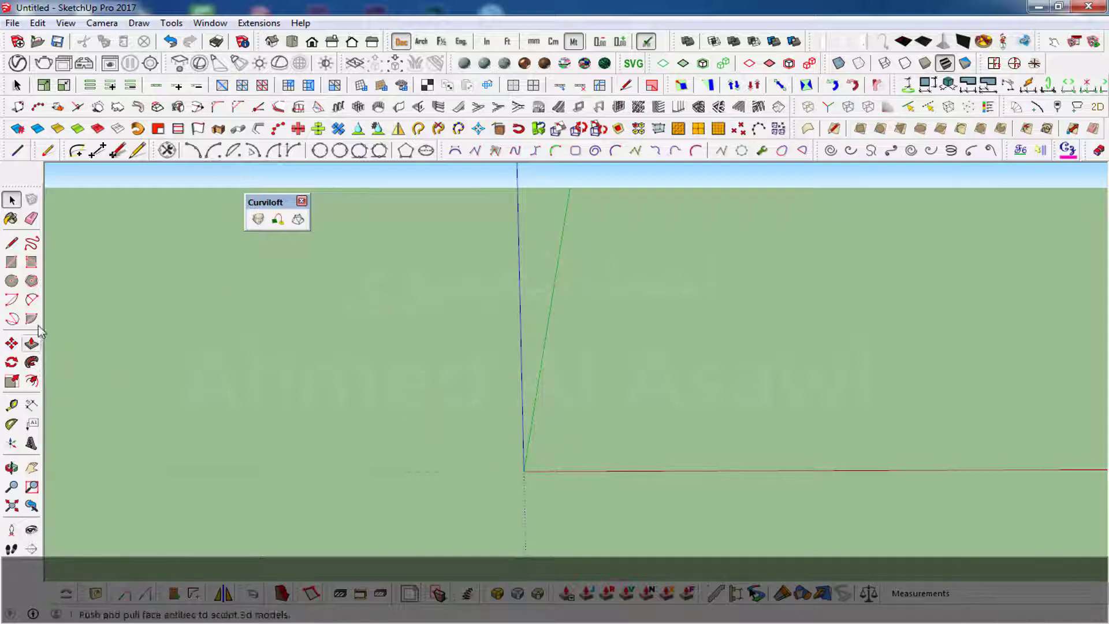
- Draw a hexagon centred on the red axis
left_click(32, 281)
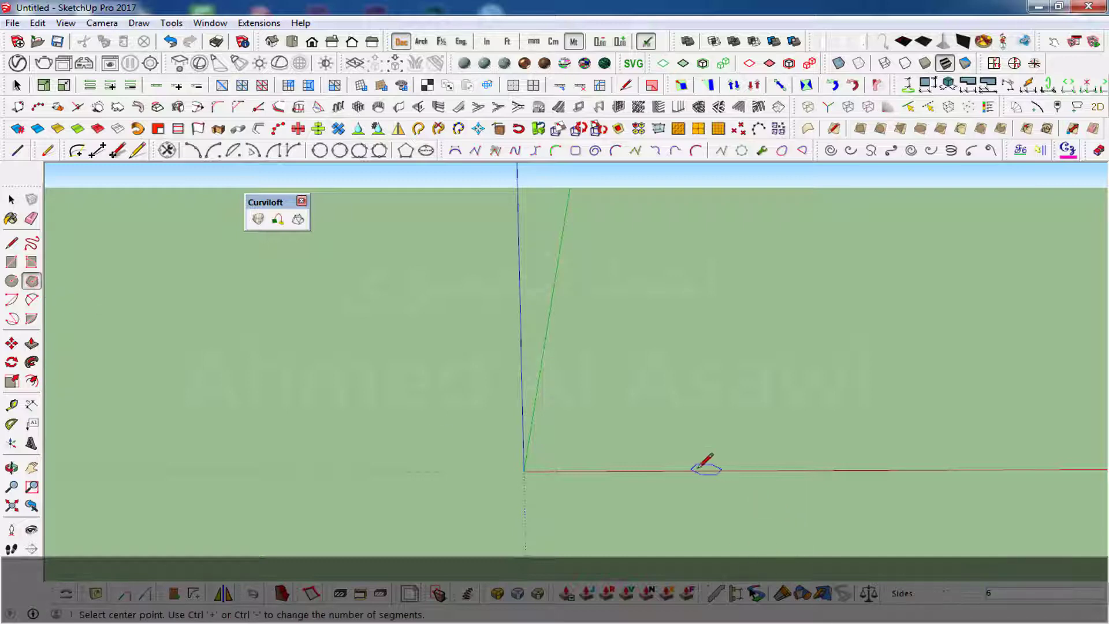
scroll(670, 471, "up", 2)
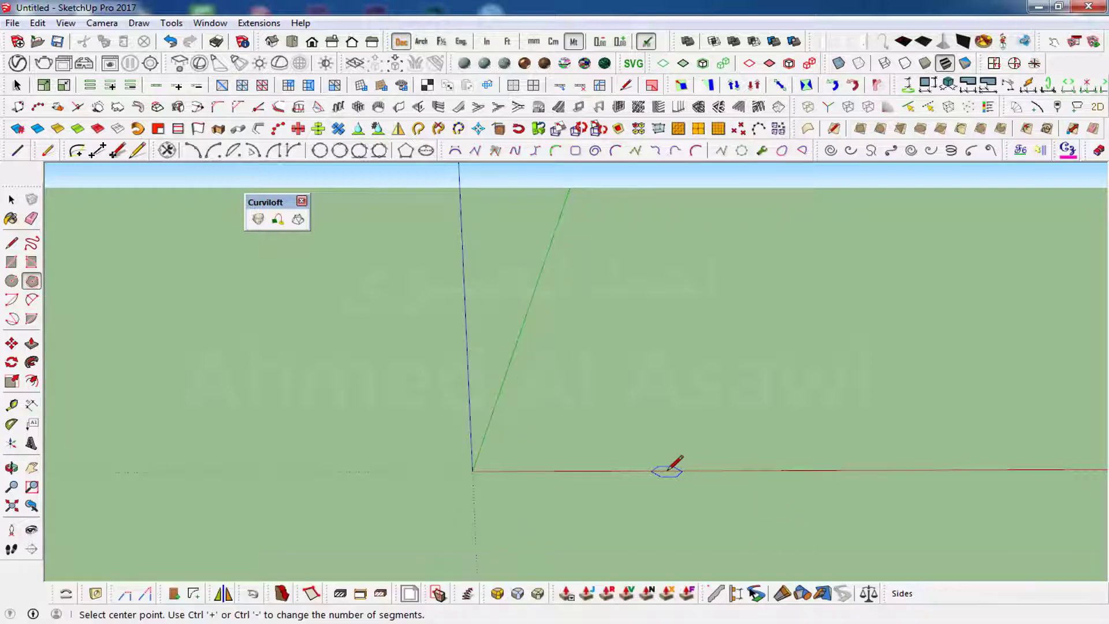
left_click(647, 470)
left_click(683, 471)
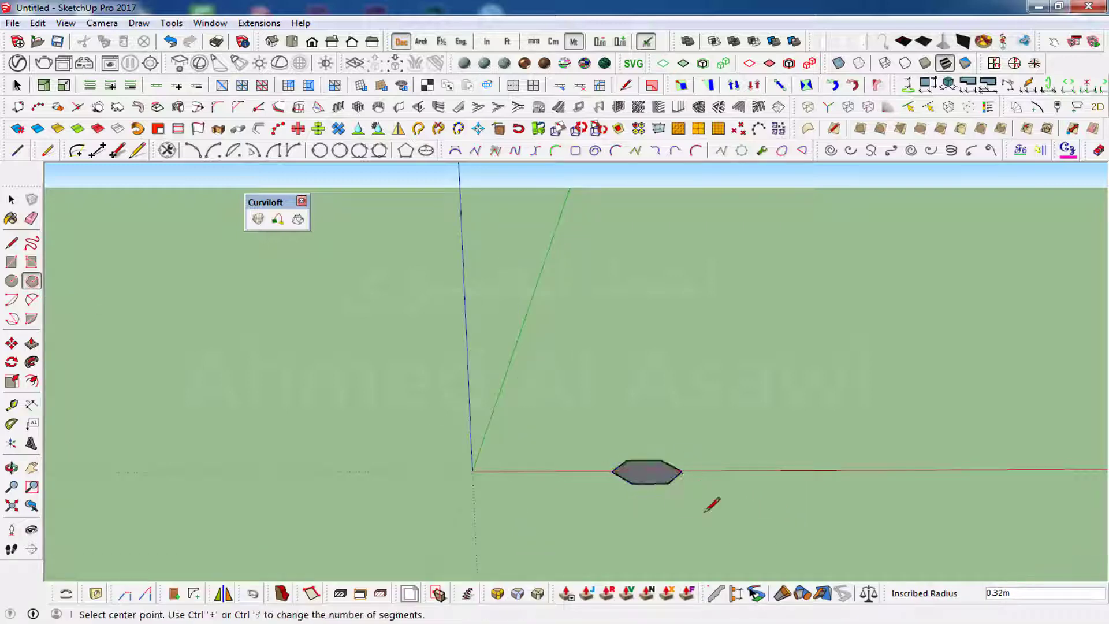
- Select the new hexagon and make it a component
key("space")
left_click_drag(723, 416, 567, 605)
right_click(650, 471)
left_click(694, 123)
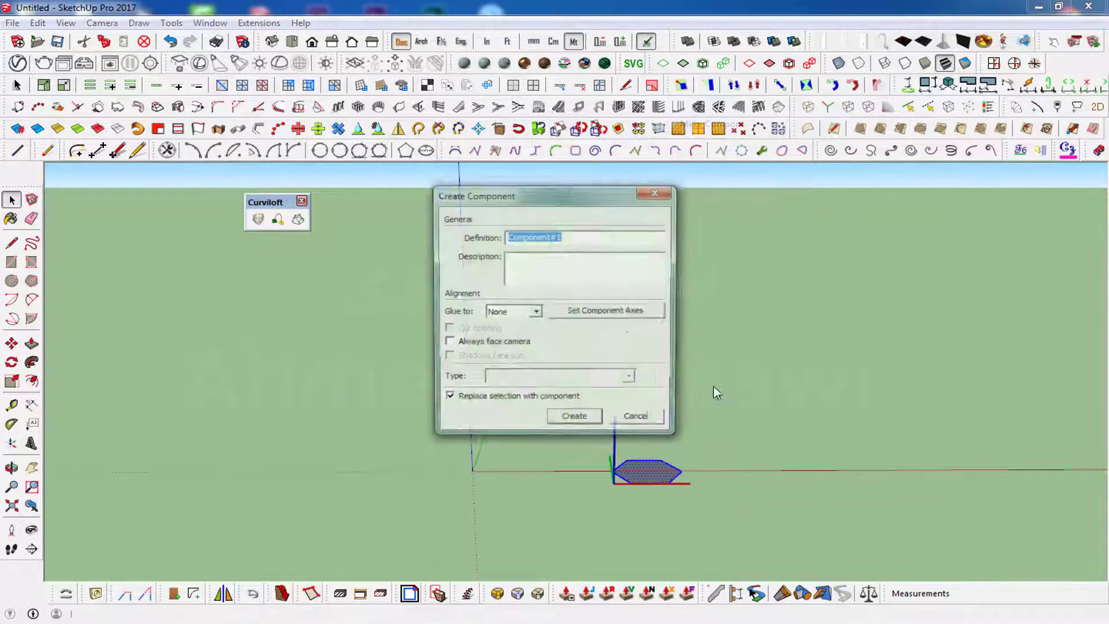
left_click(575, 420)
- Rotate-copy the hexagon 180° about the origin to the opposite side
left_click(11, 362)
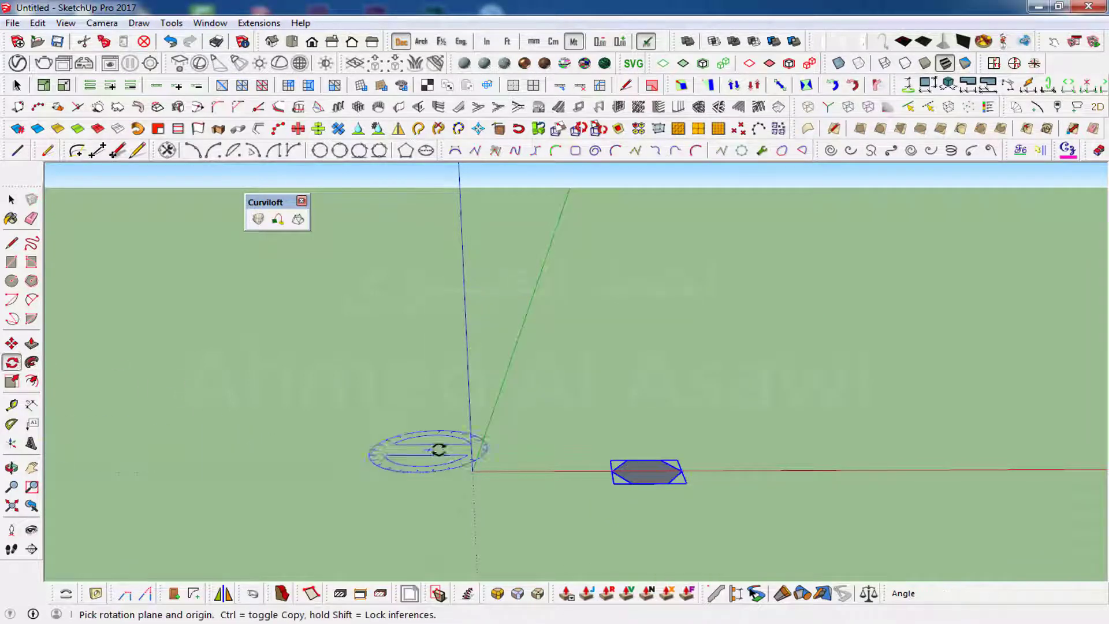
left_click(472, 471)
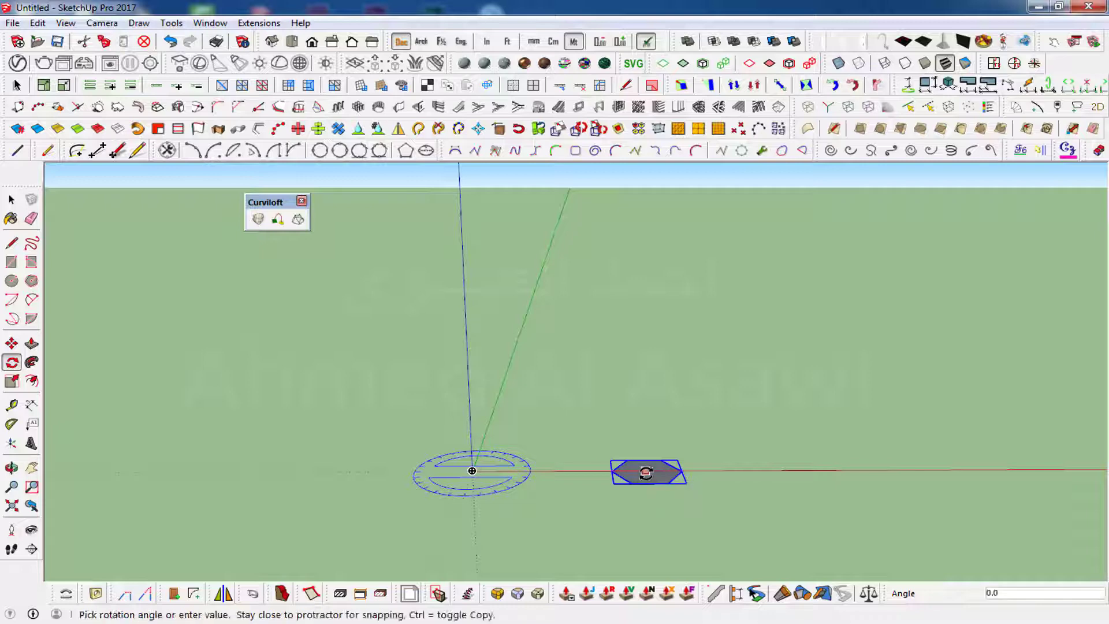
left_click(645, 471)
left_click(311, 472)
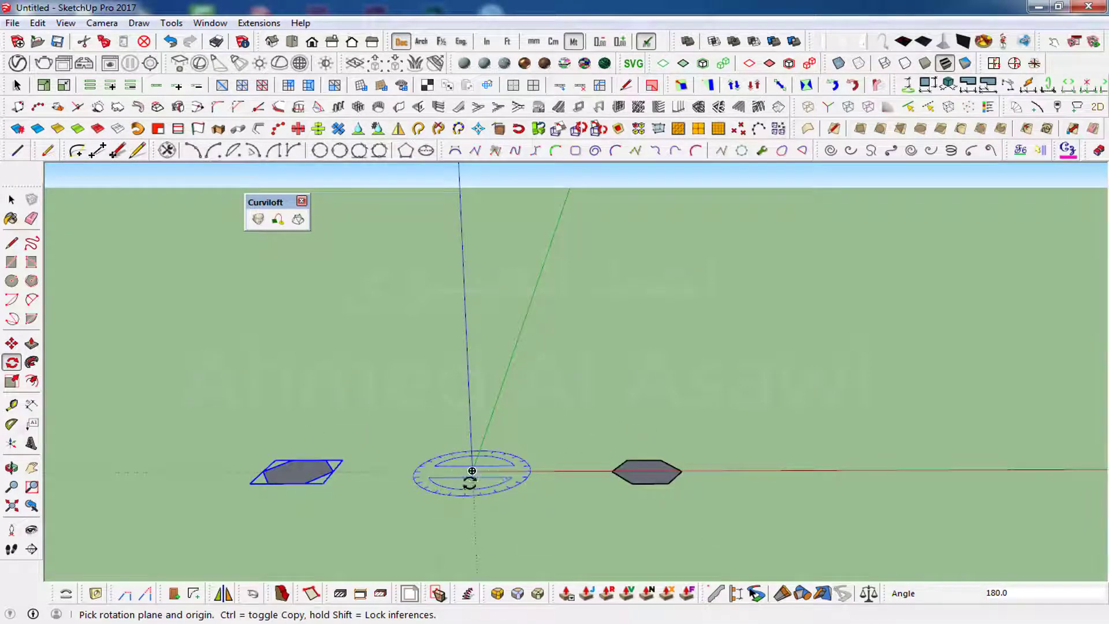
left_click_drag(472, 470, 499, 434)
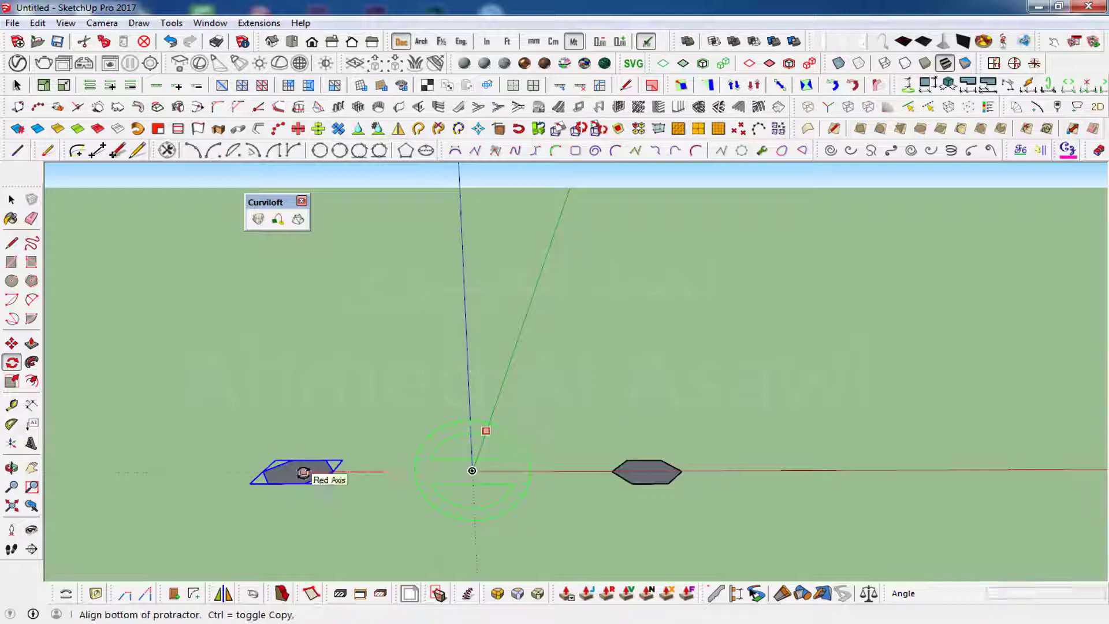
left_click(304, 472)
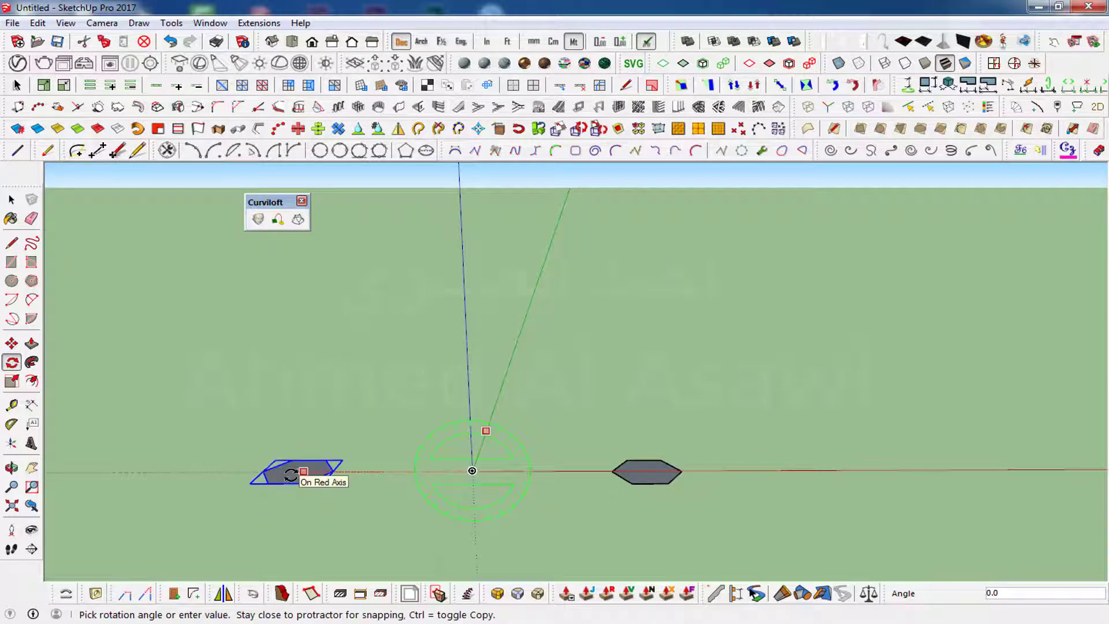
key("Escape")
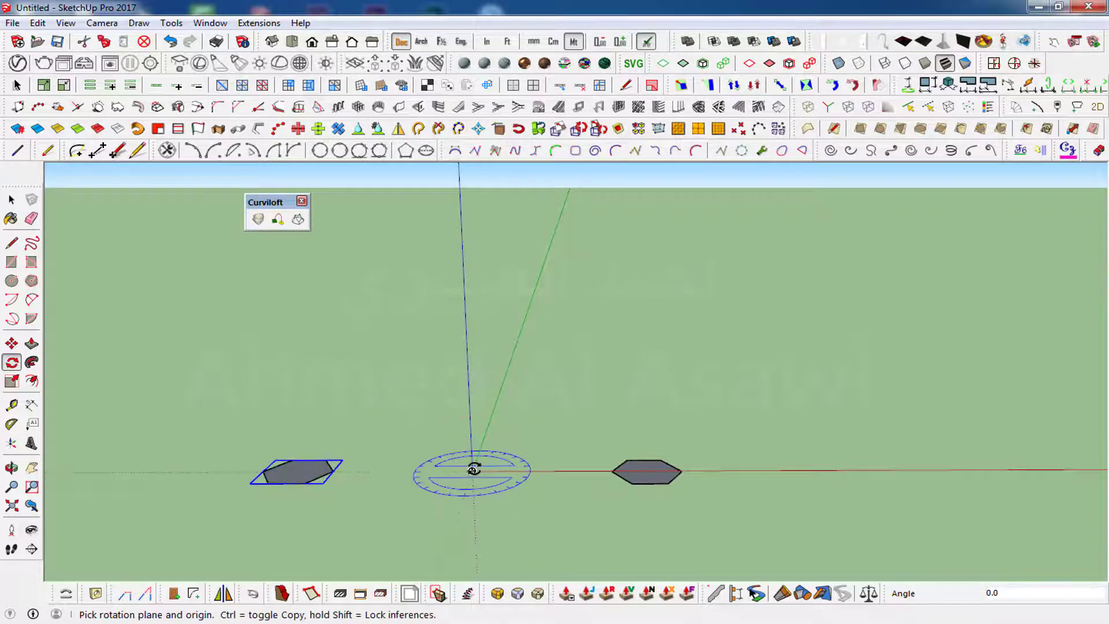
left_click_drag(472, 471, 470, 498)
left_click_drag(484, 431, 470, 488)
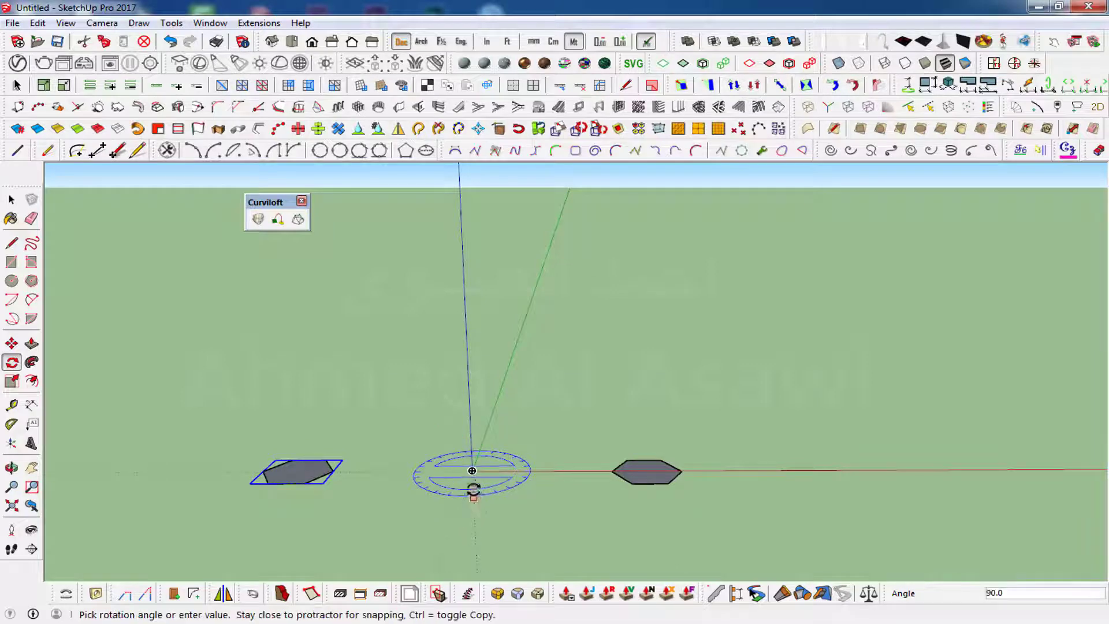
key("Escape")
key("space")
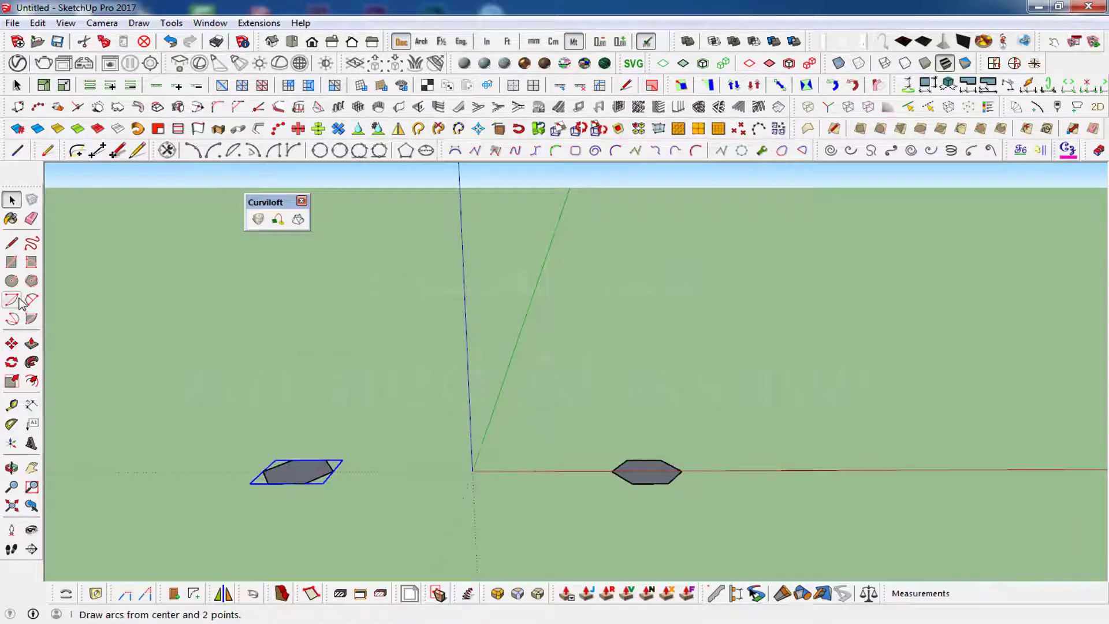
- Rotate a hexagon copy 90° to stand upright above the origin, then select it
left_click(12, 362)
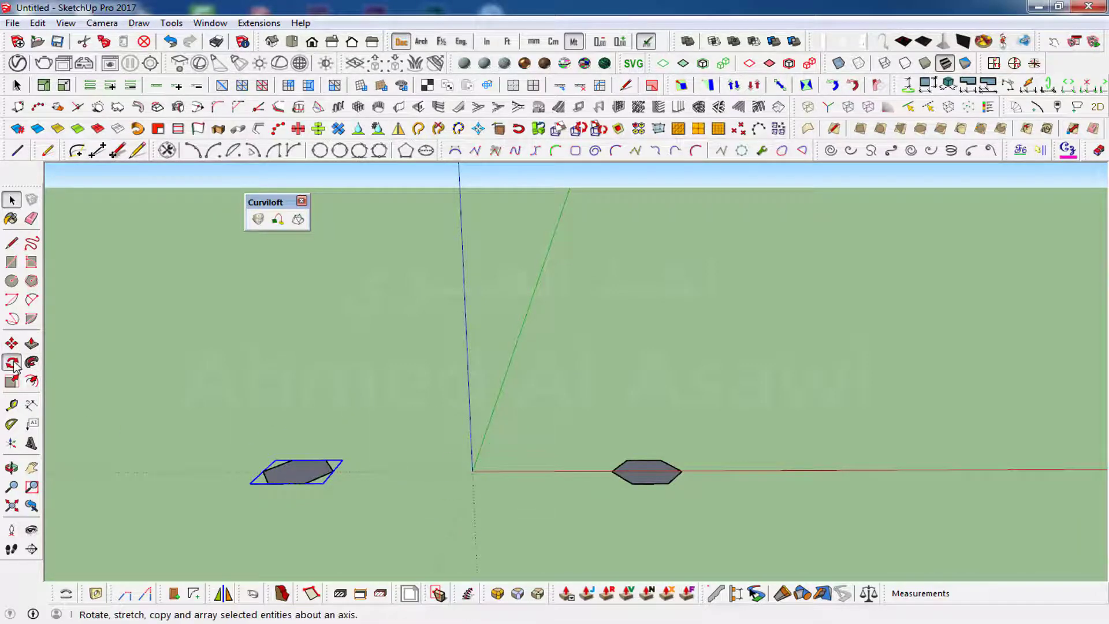
left_click(468, 503)
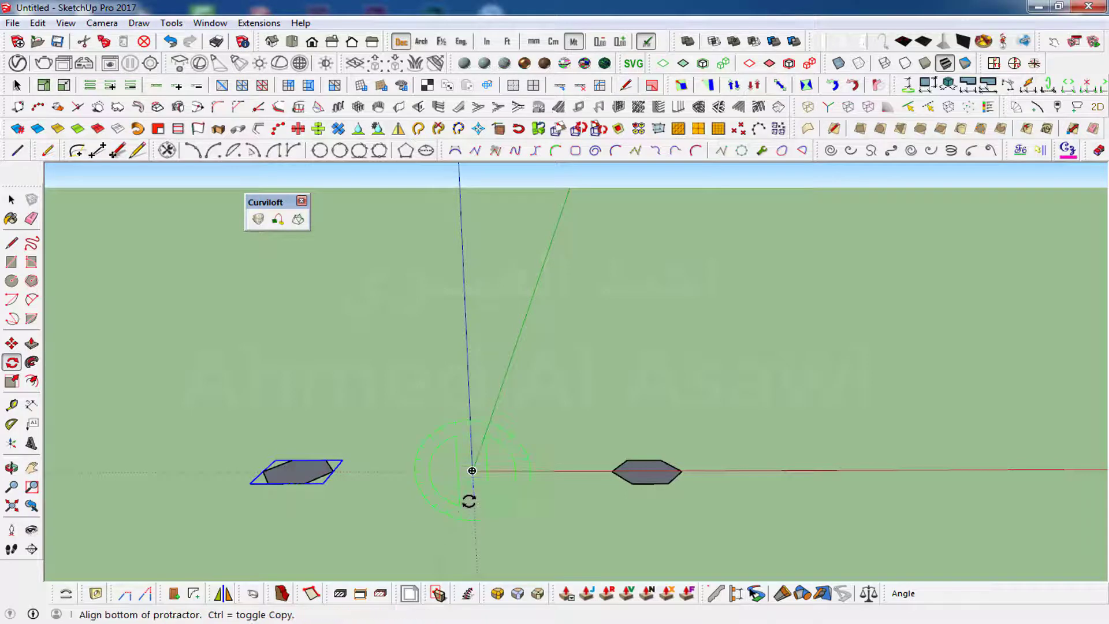
left_click(303, 471)
left_click(463, 342)
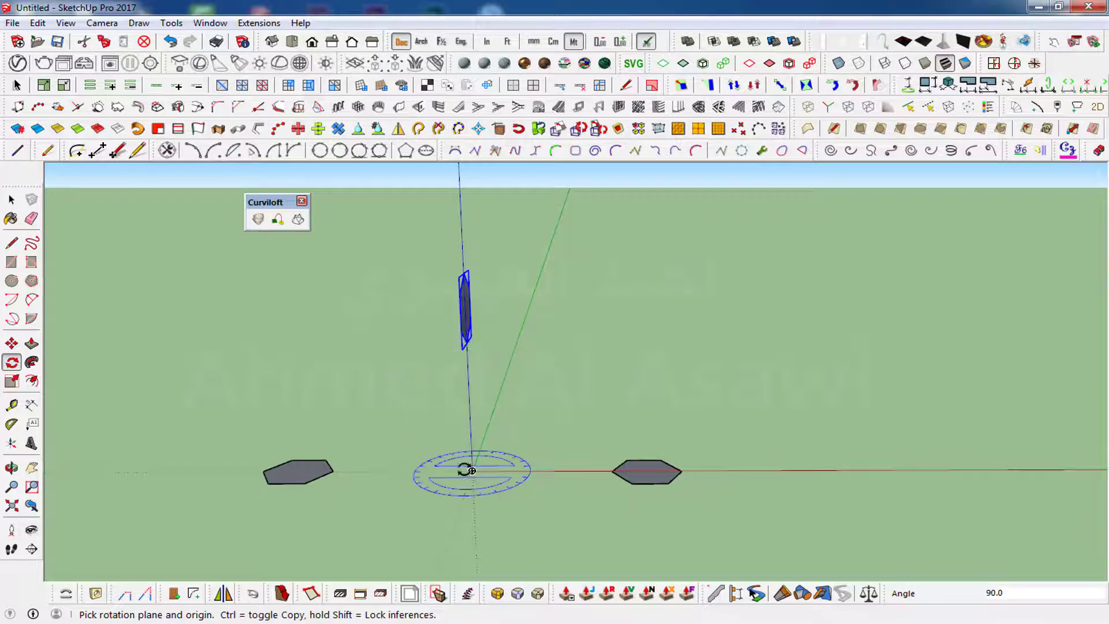
left_click(472, 471)
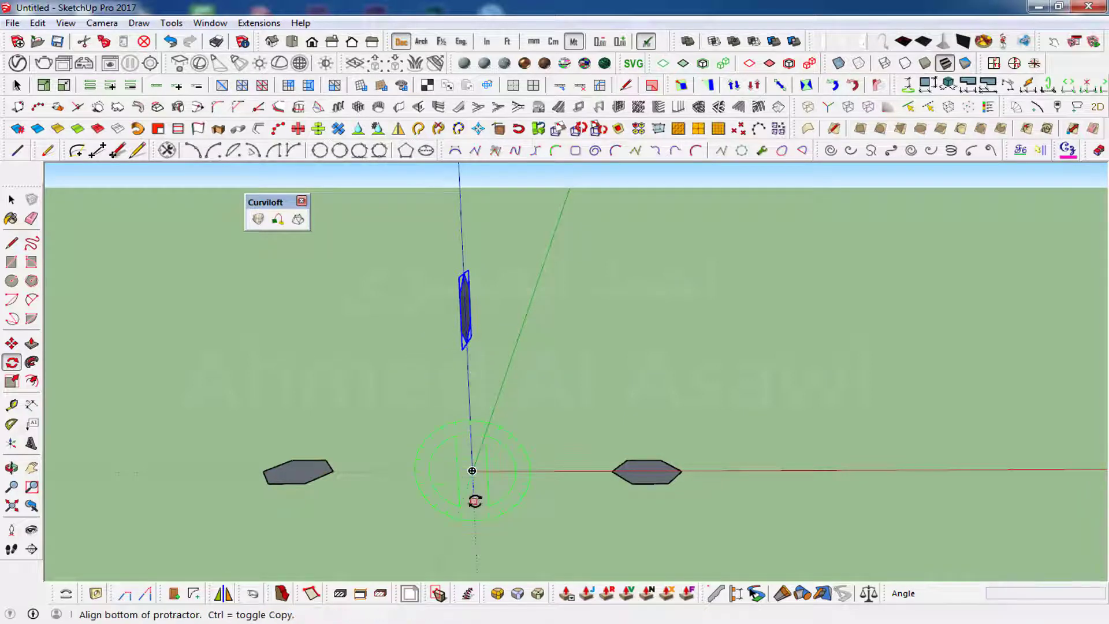
left_click(467, 314)
key("Escape")
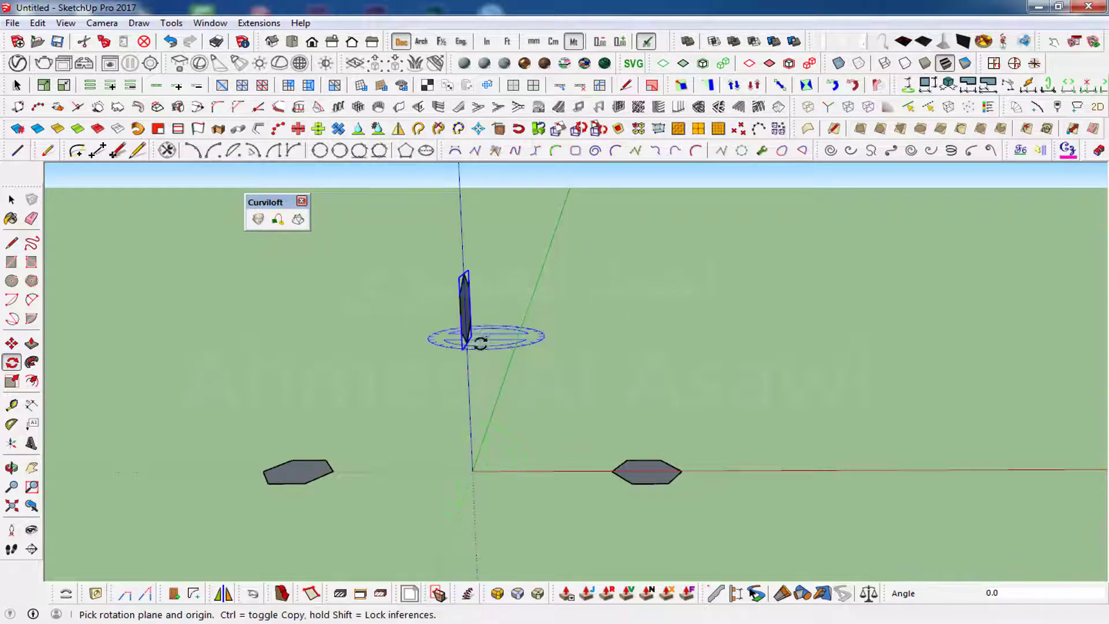
key("space")
left_click(468, 477)
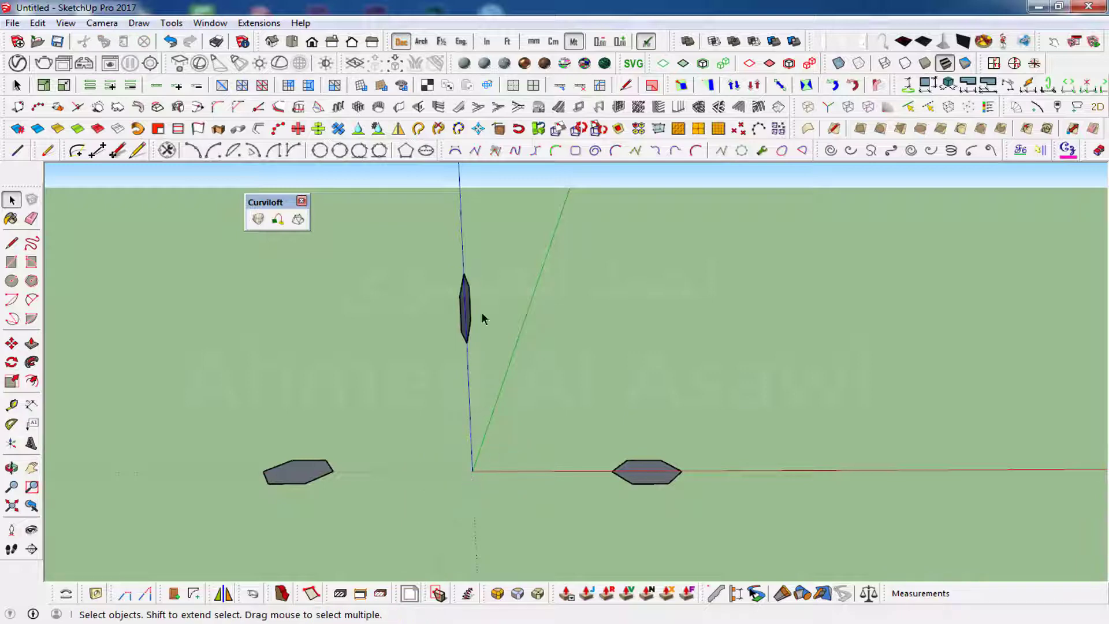
left_click(466, 309)
- Rotate-copy the upright hexagon 180° to stand below the origin
left_click(12, 363)
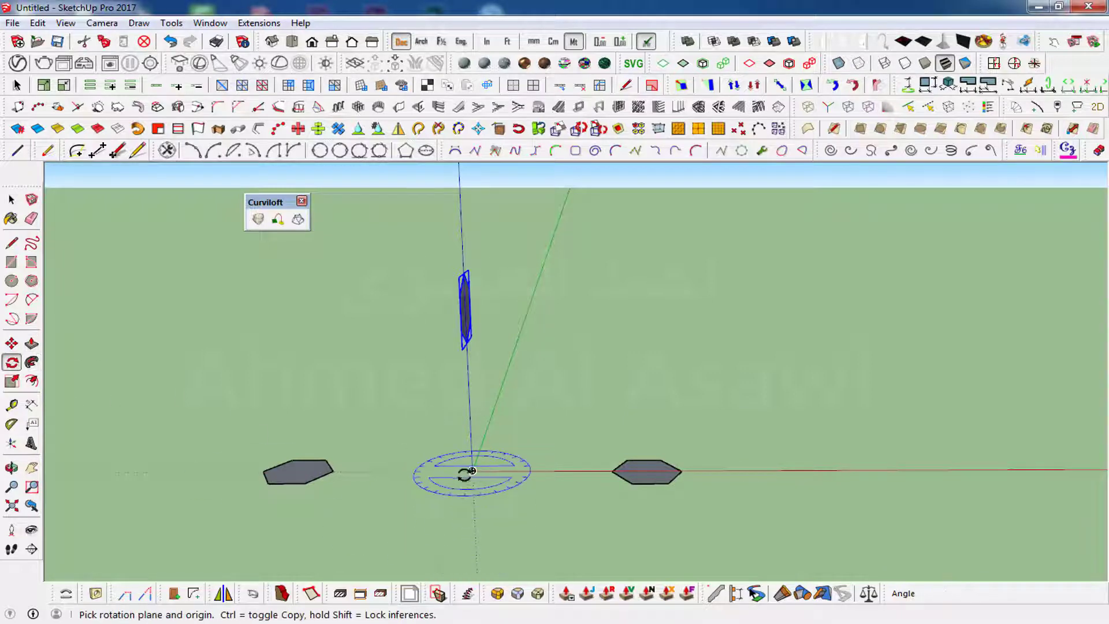
left_click(486, 438)
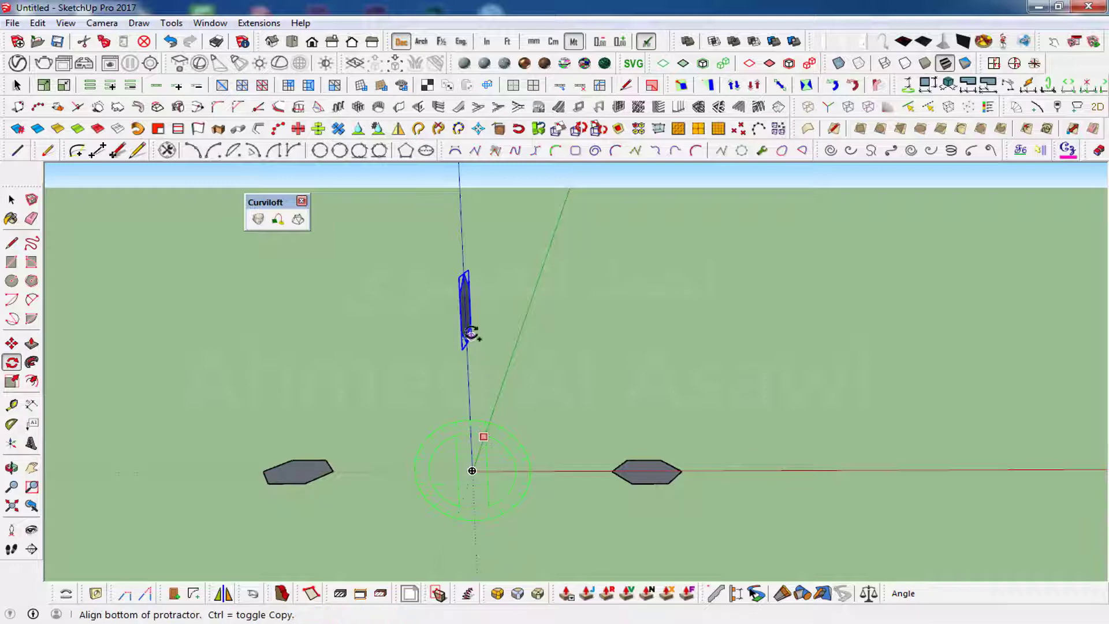
left_click(465, 327)
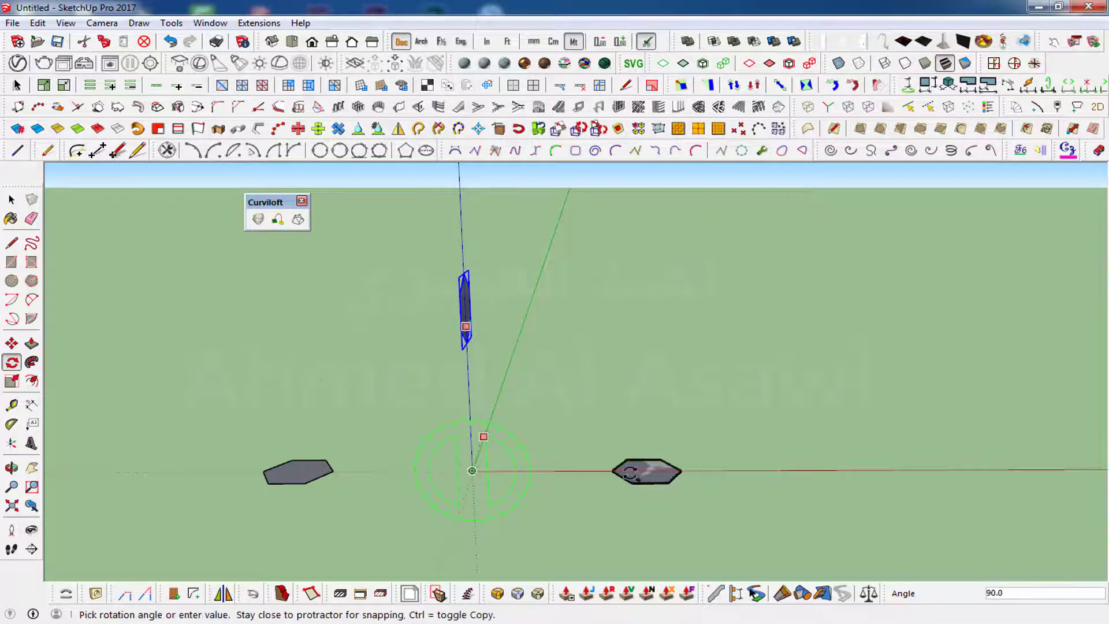
left_click(475, 565)
mouse_move(508, 564)
middle_mouse_down()
mouse_move(562, 387)
mouse_move(616, 412)
middle_mouse_up()
- Move the selected side profiles up to a raised height
middle_click_drag(715, 201, 493, 441)
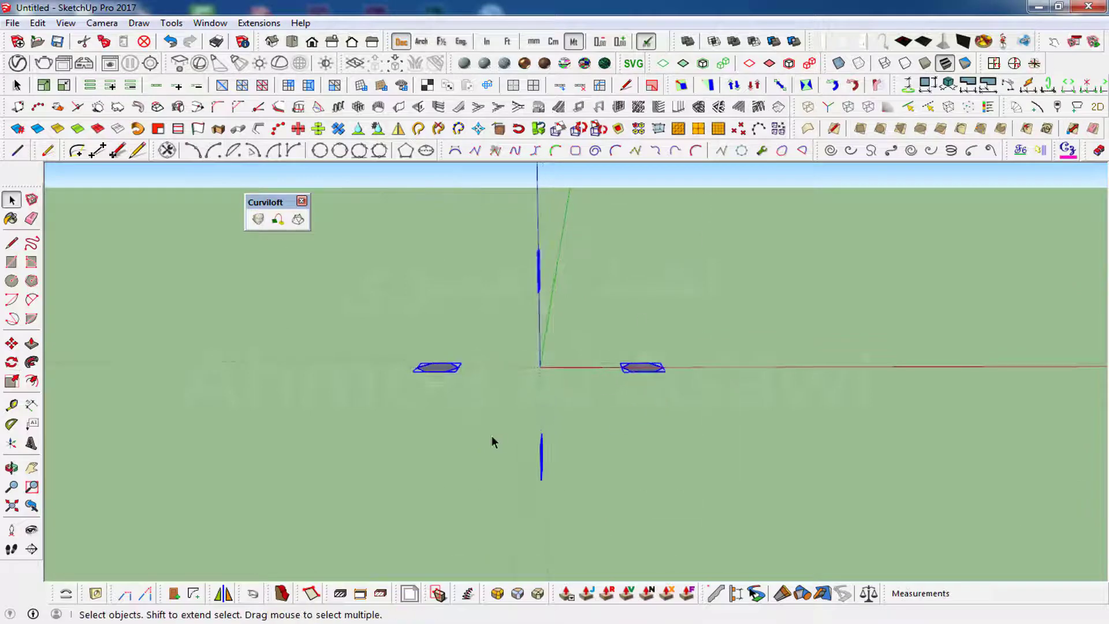
middle_click_drag(431, 483, 467, 492)
left_click(11, 344)
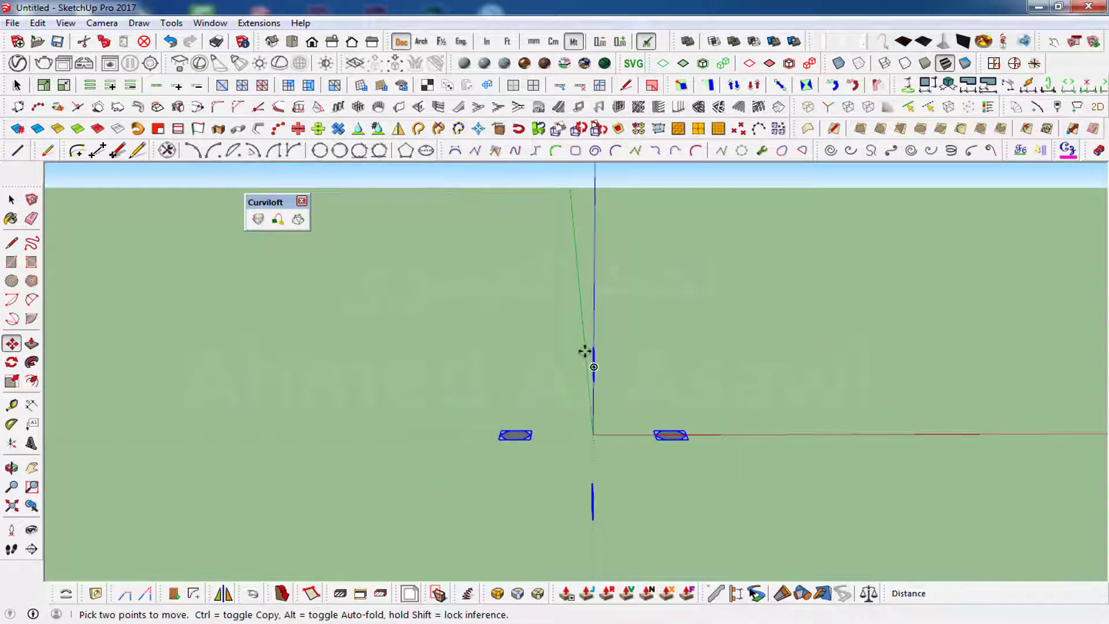
left_click(593, 347)
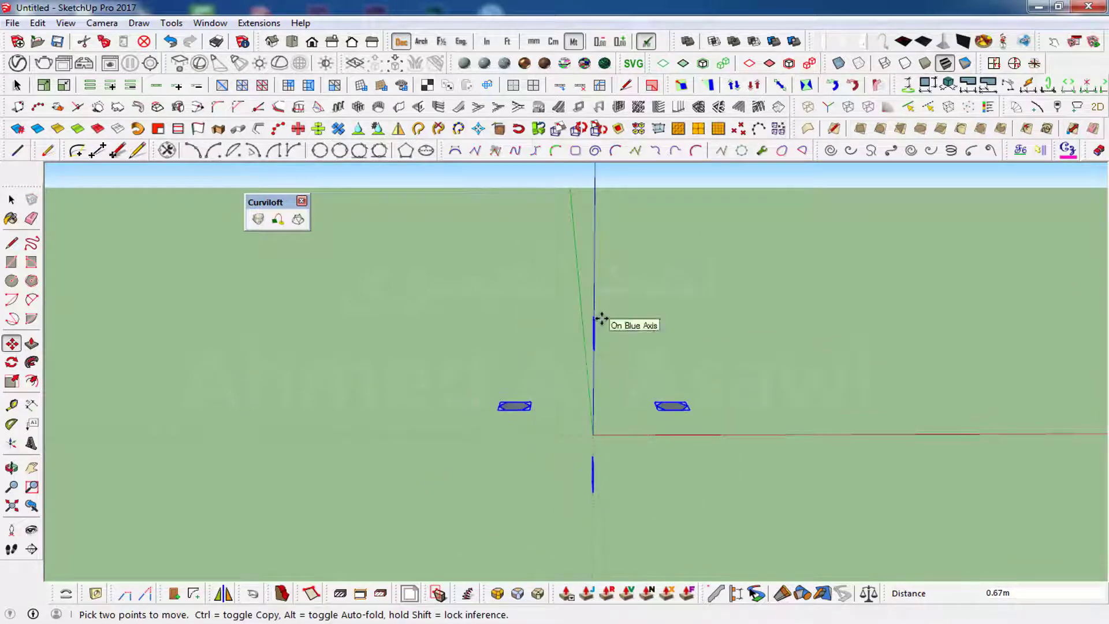
left_click(595, 223)
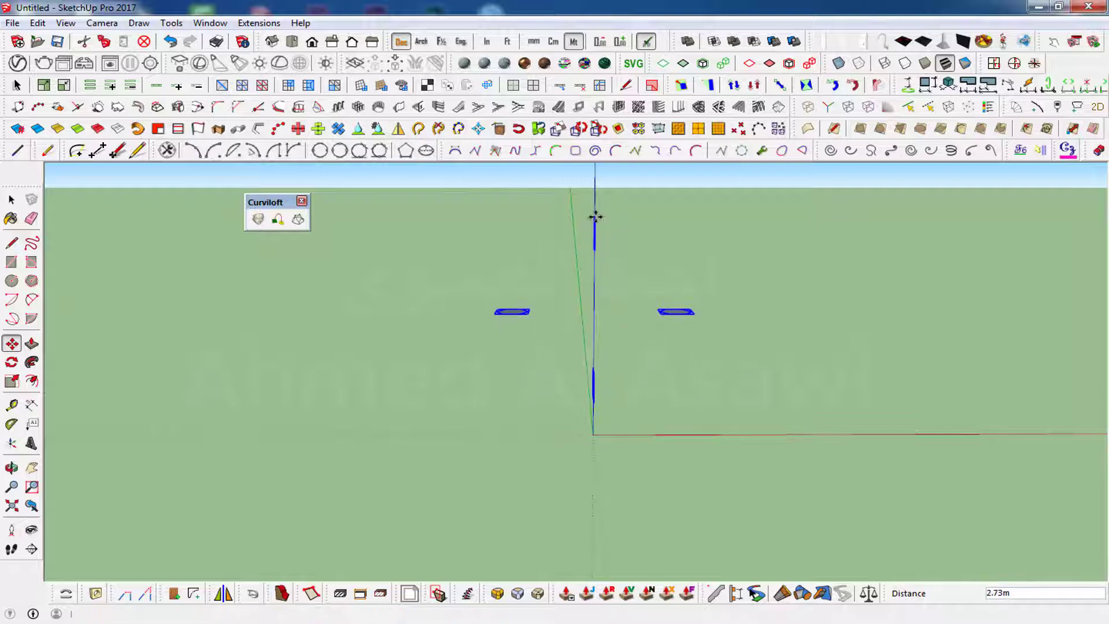
- Combine all four hexagon profiles into one component and view it front-on
middle_click_drag(624, 401, 495, 528)
key("space")
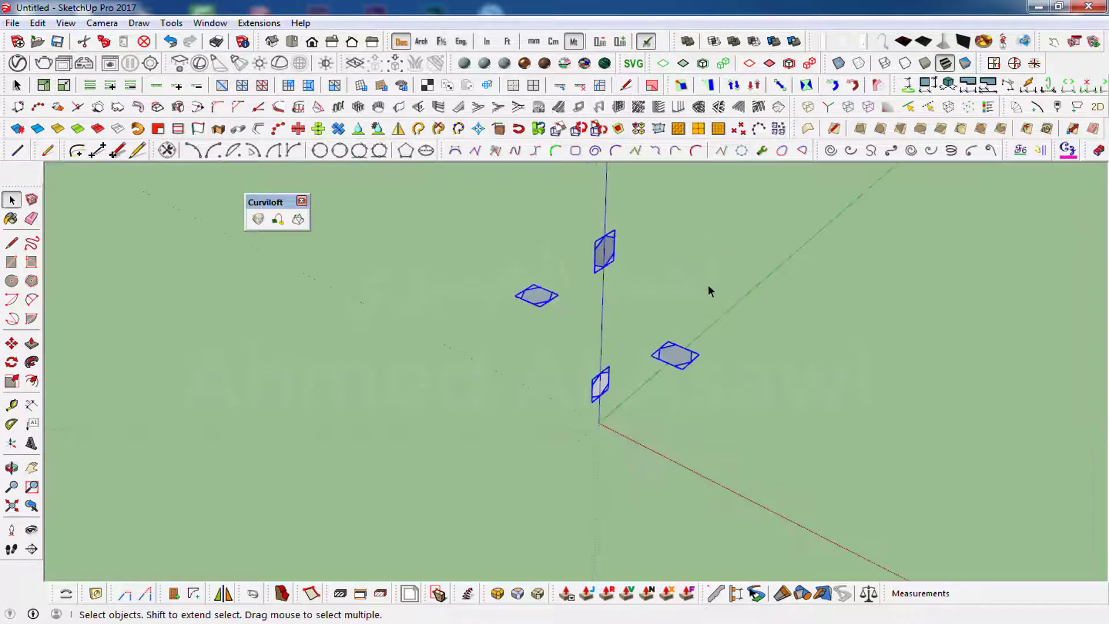
right_click(709, 288)
left_click(757, 212)
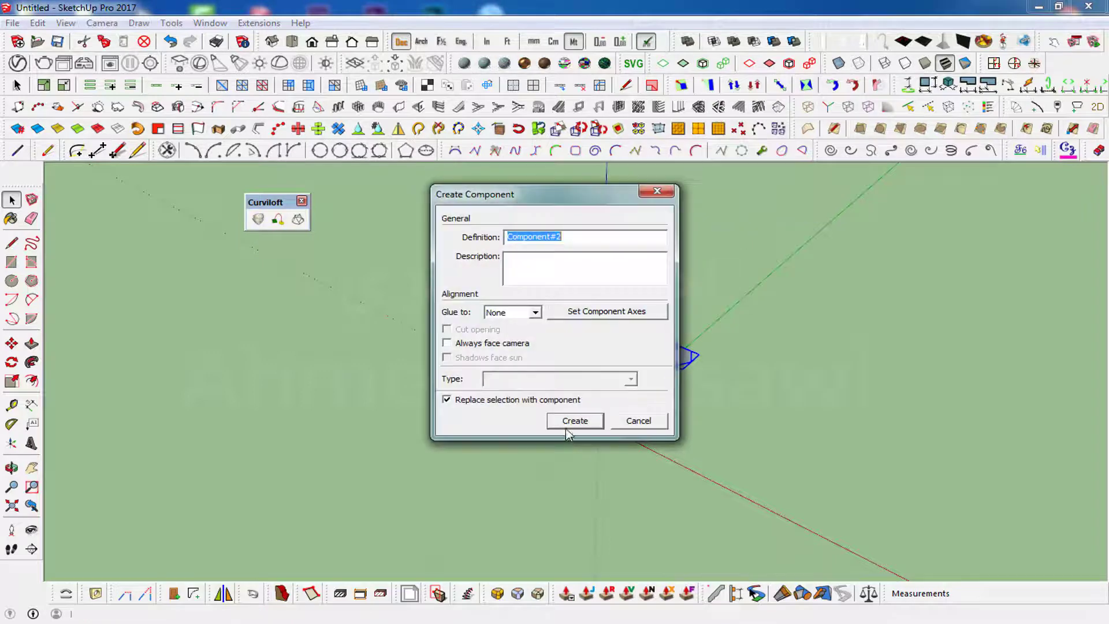
left_click(574, 421)
mouse_move(599, 473)
middle_mouse_down()
mouse_move(599, 512)
mouse_move(517, 574)
middle_mouse_up()
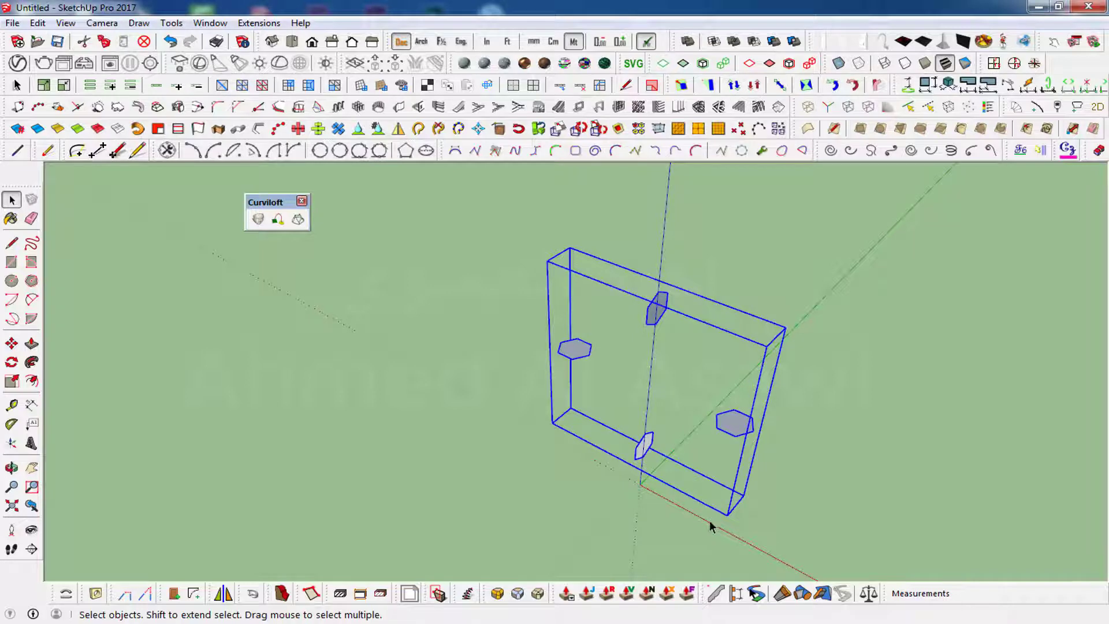
mouse_move(710, 526)
middle_mouse_down()
mouse_move(745, 361)
mouse_move(842, 411)
middle_mouse_up()
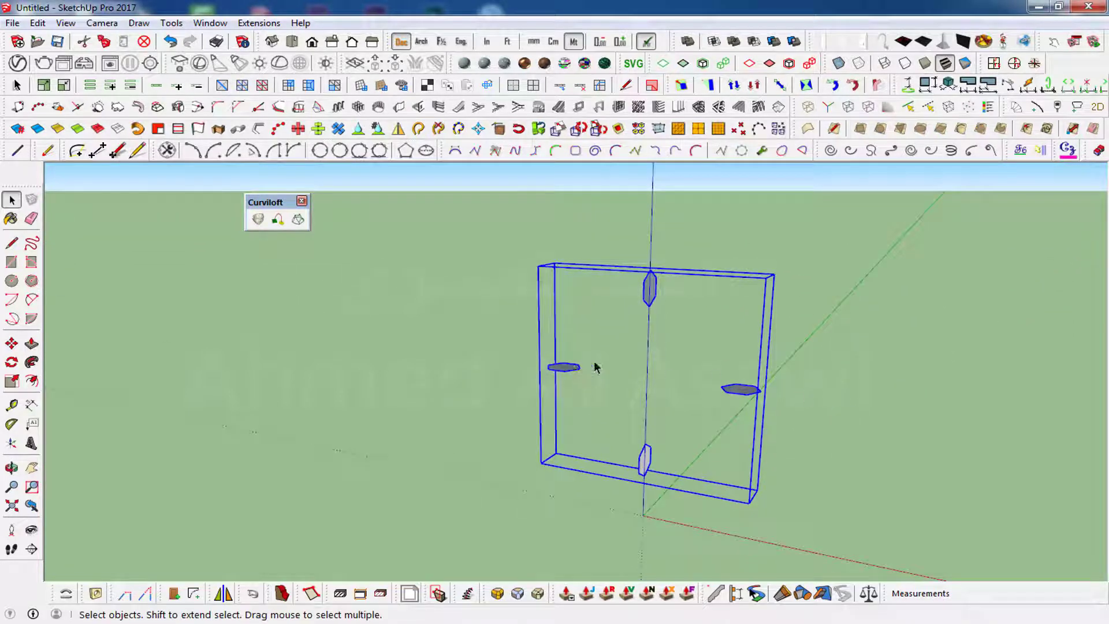
left_click(673, 342)
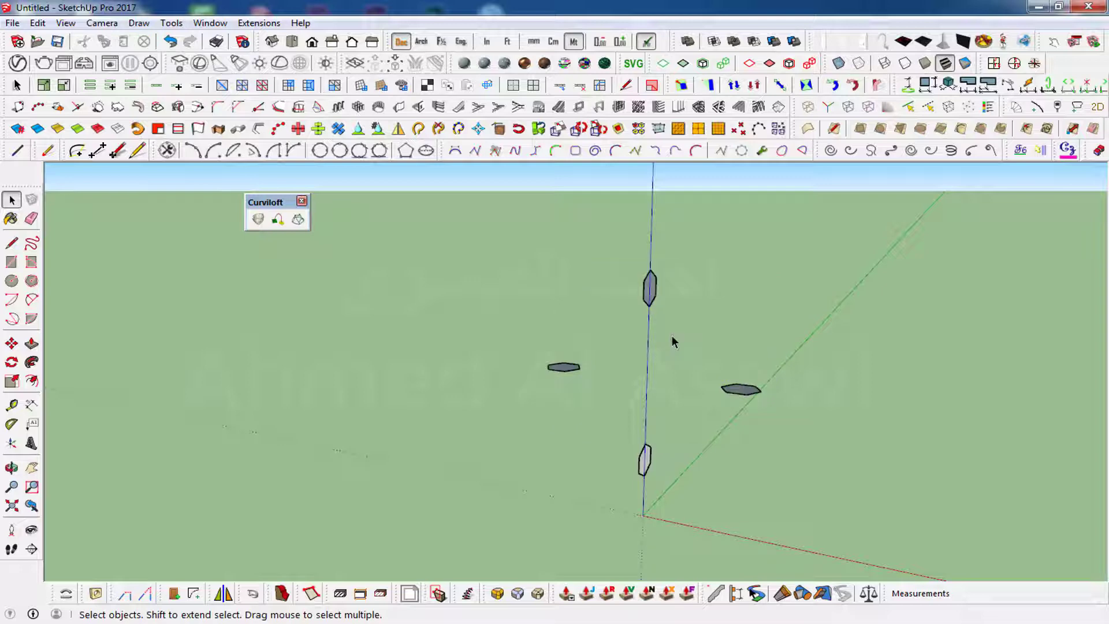
- Open the profiles component and select the top hexagon plus the other profiles
left_click(649, 295)
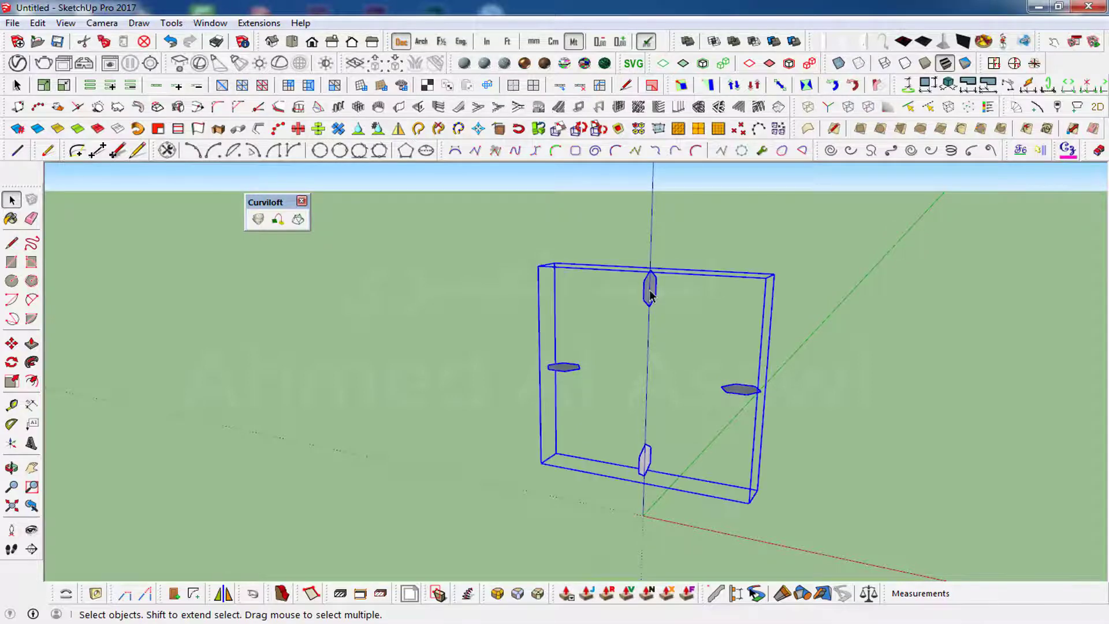
double_click(650, 295)
left_click(650, 297)
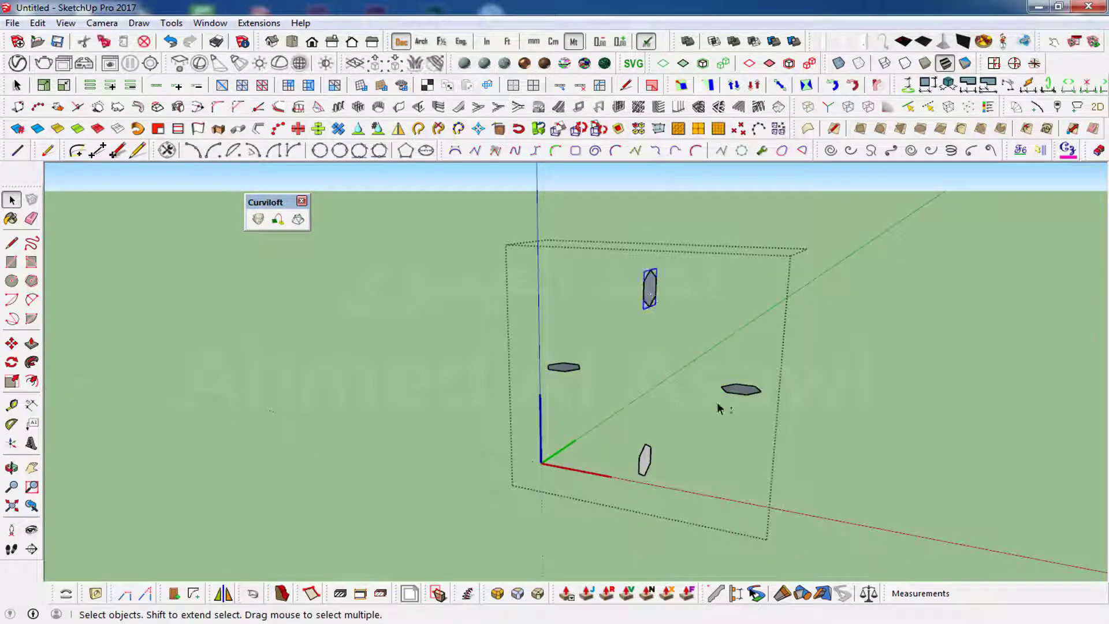
left_click(743, 391, "shift")
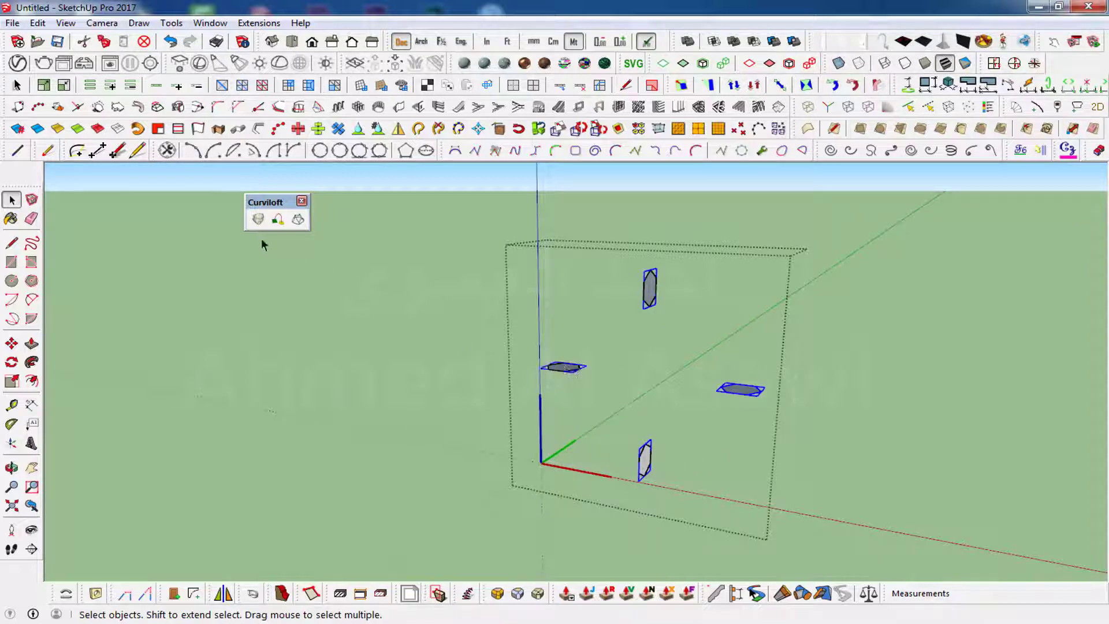
- Run Curviloft Loft by Spline on the hexagons and inspect the curved tube from the right
left_click(258, 223)
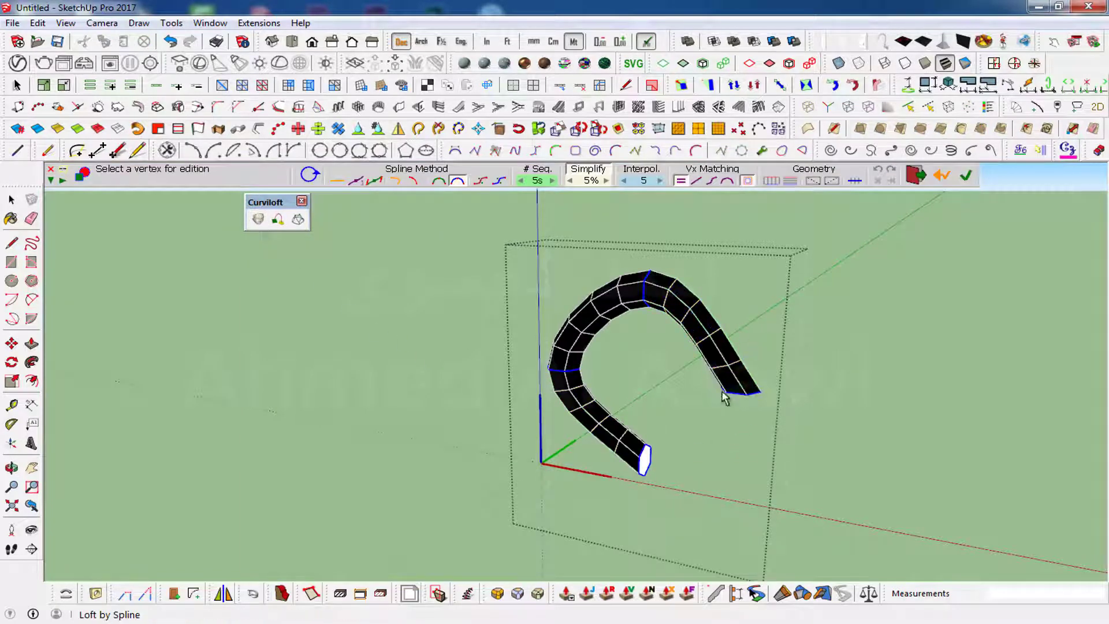
key("o")
key("4")
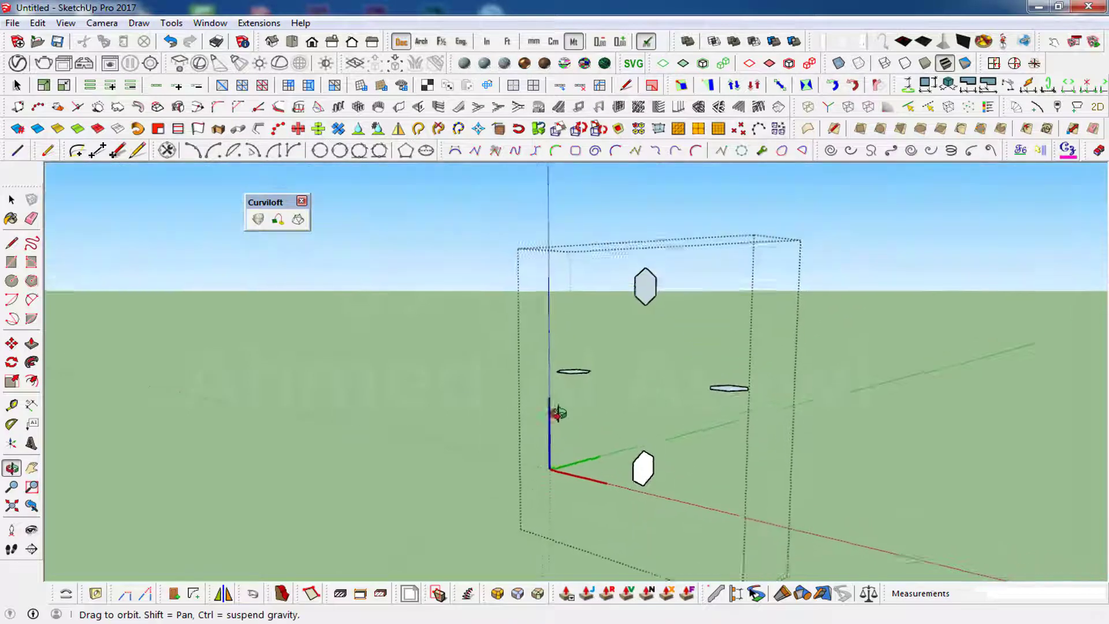
key("Escape")
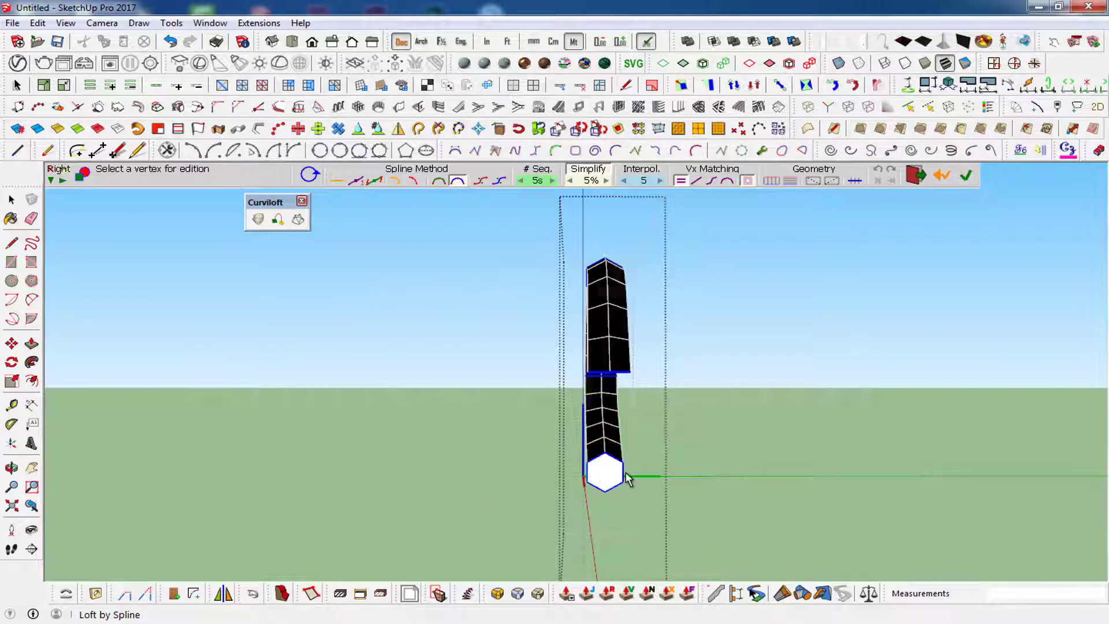
mouse_move(441, 510)
middle_mouse_down()
mouse_move(466, 502)
mouse_move(722, 572)
middle_mouse_up()
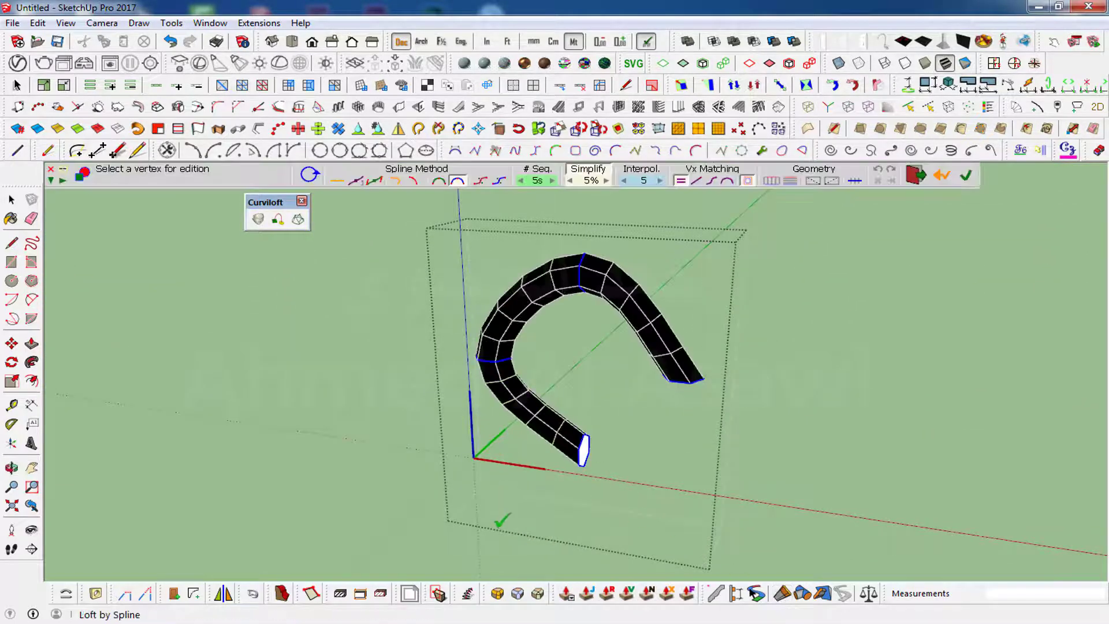
middle_click_drag(501, 520, 527, 540)
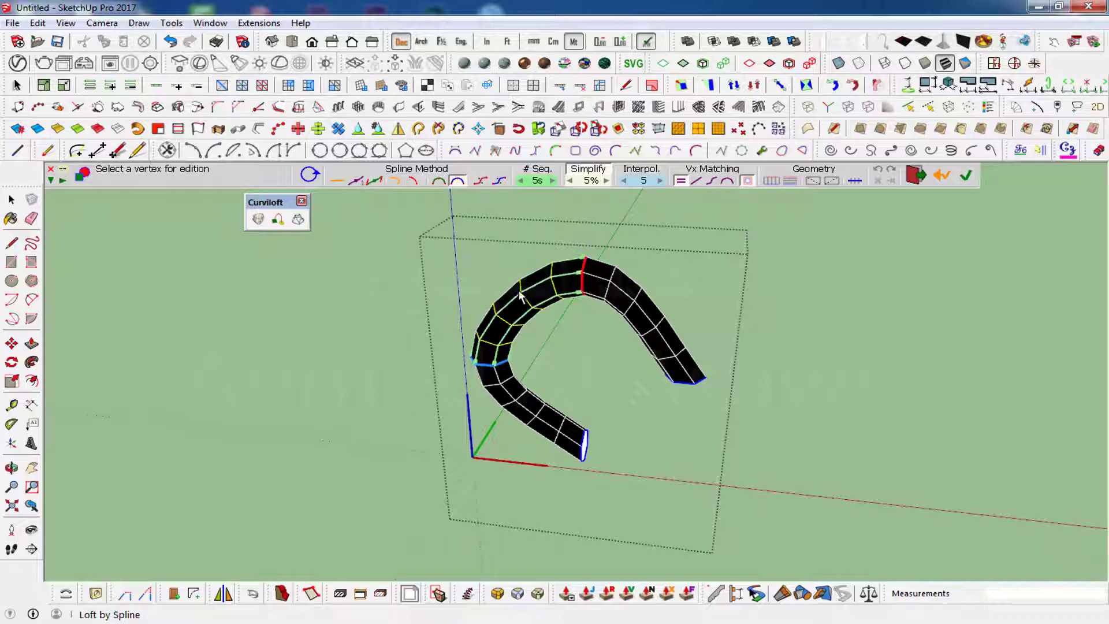
- Try several Curviloft spline methods on the loft, including Bezier contour-to-contour
left_click(356, 182)
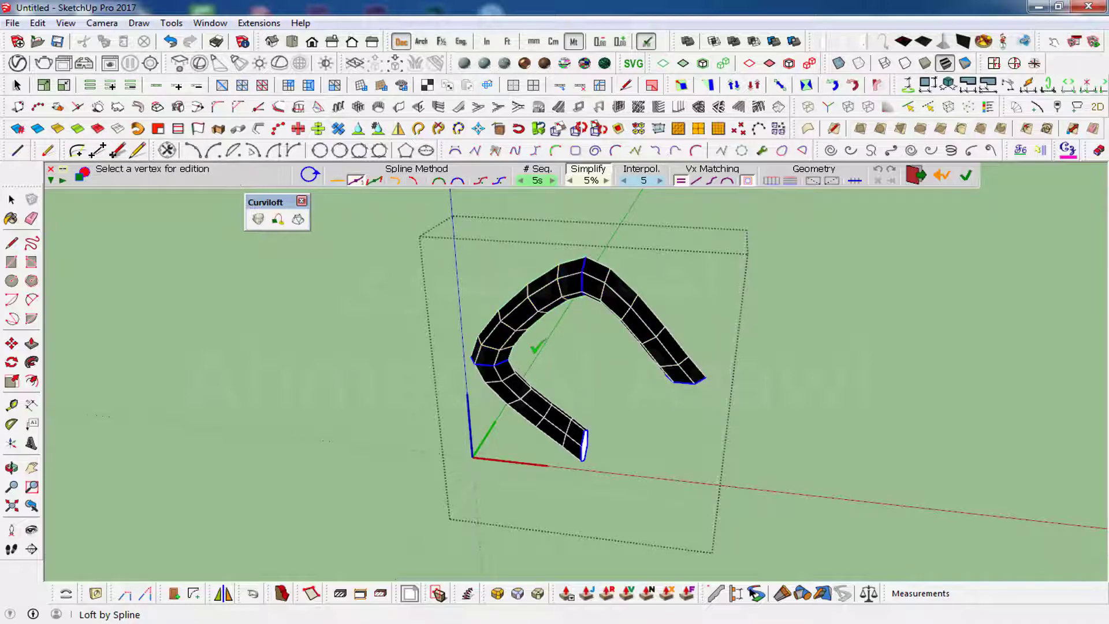
scroll(530, 436, "up", 3)
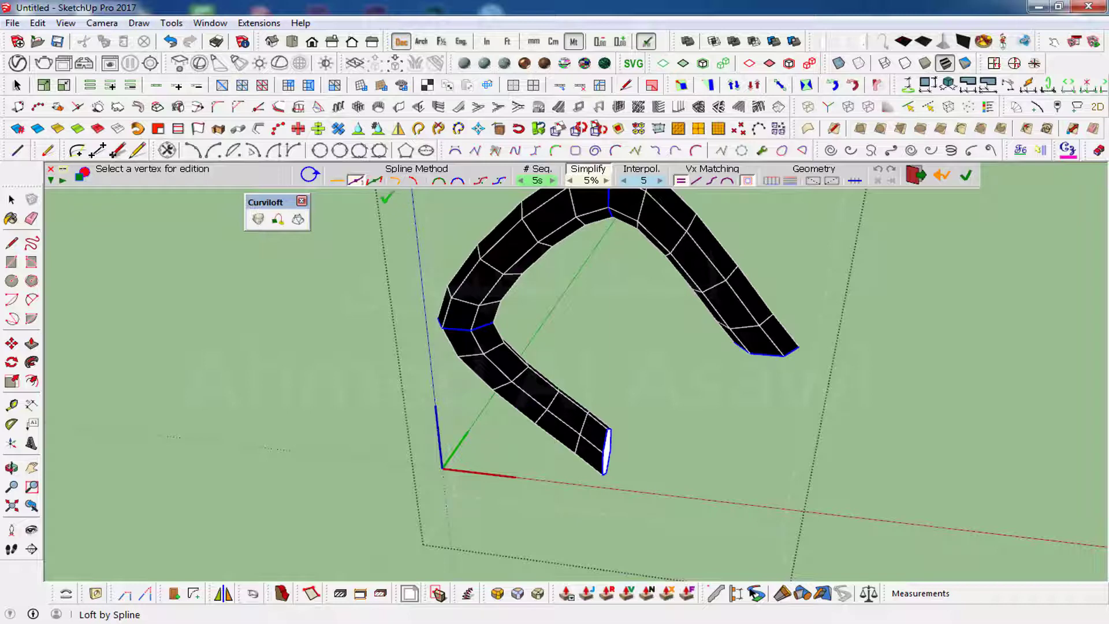
left_click(375, 181)
mouse_move(664, 309)
middle_mouse_down()
mouse_move(730, 306)
mouse_move(788, 335)
middle_mouse_up()
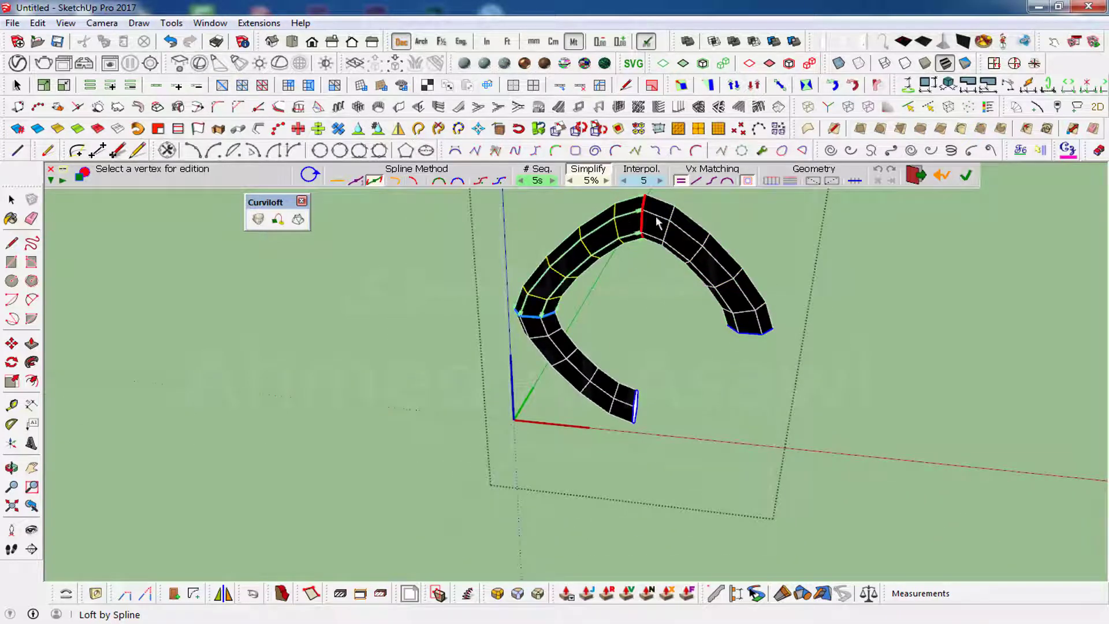
left_click(355, 181)
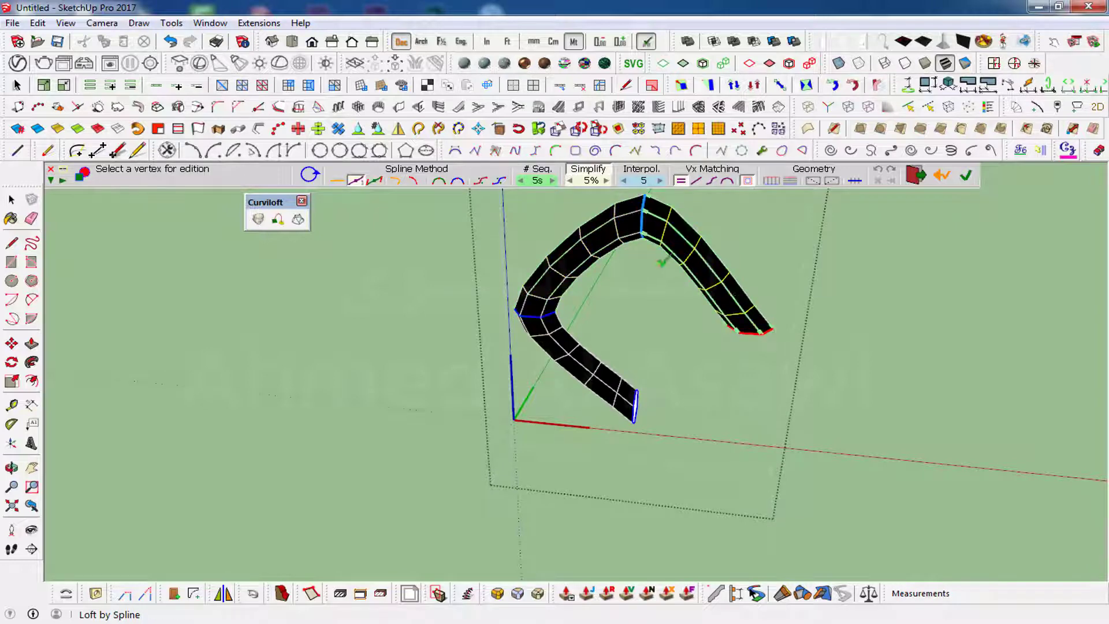
left_click(396, 182)
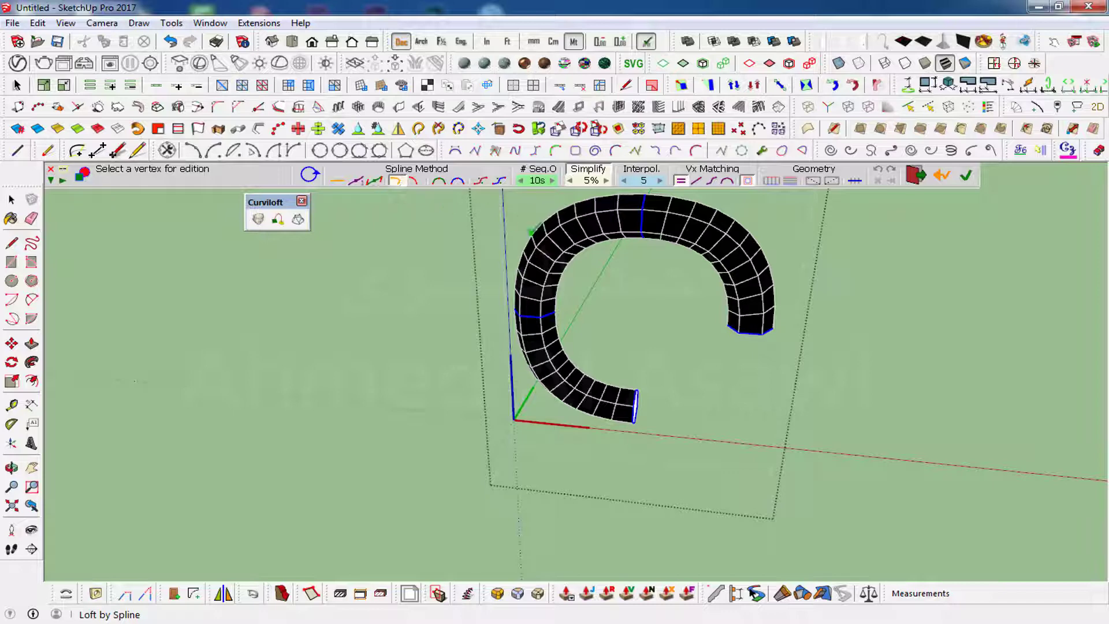
middle_click_drag(879, 414, 620, 381)
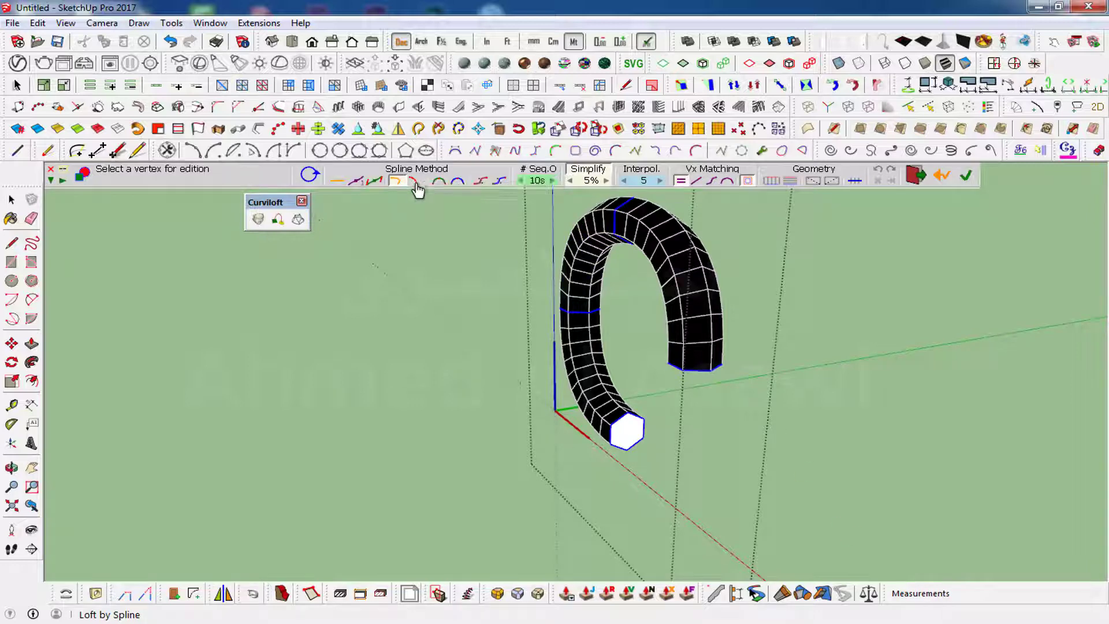
- Switch to a coarser 5-segment spline method and close the loft into a ring
left_click(414, 183)
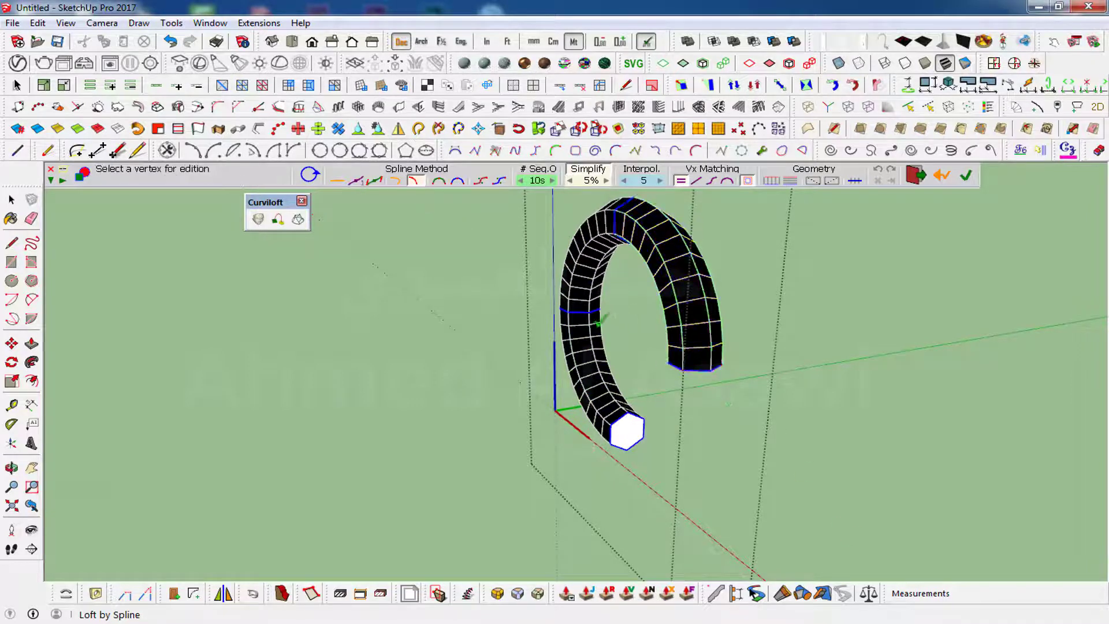
middle_click_drag(540, 334, 748, 378)
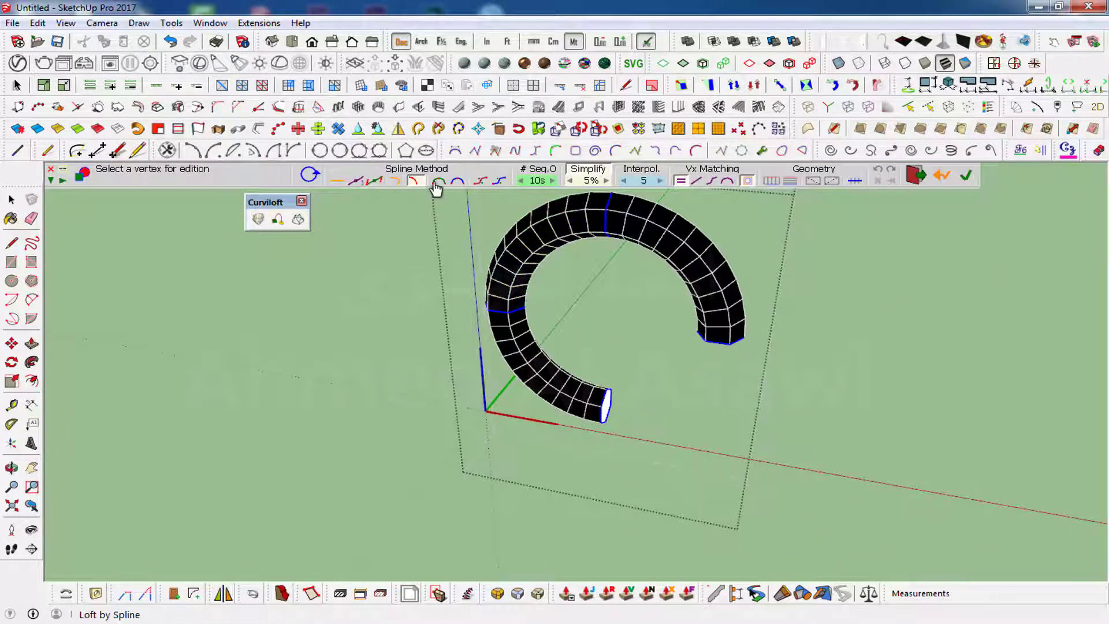
left_click(439, 183)
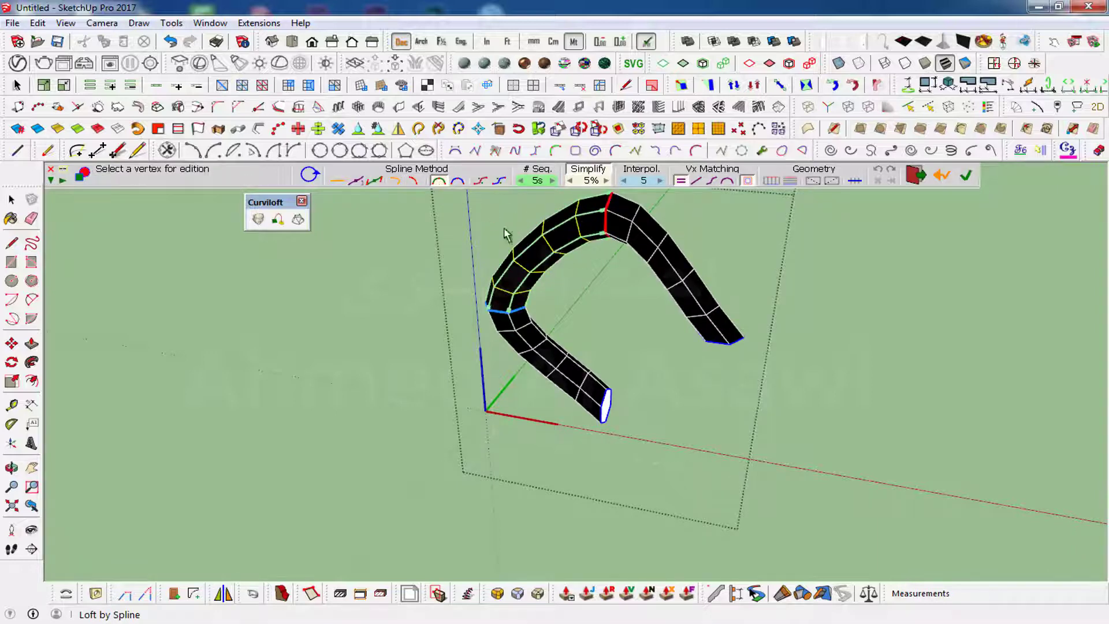
left_click(608, 226)
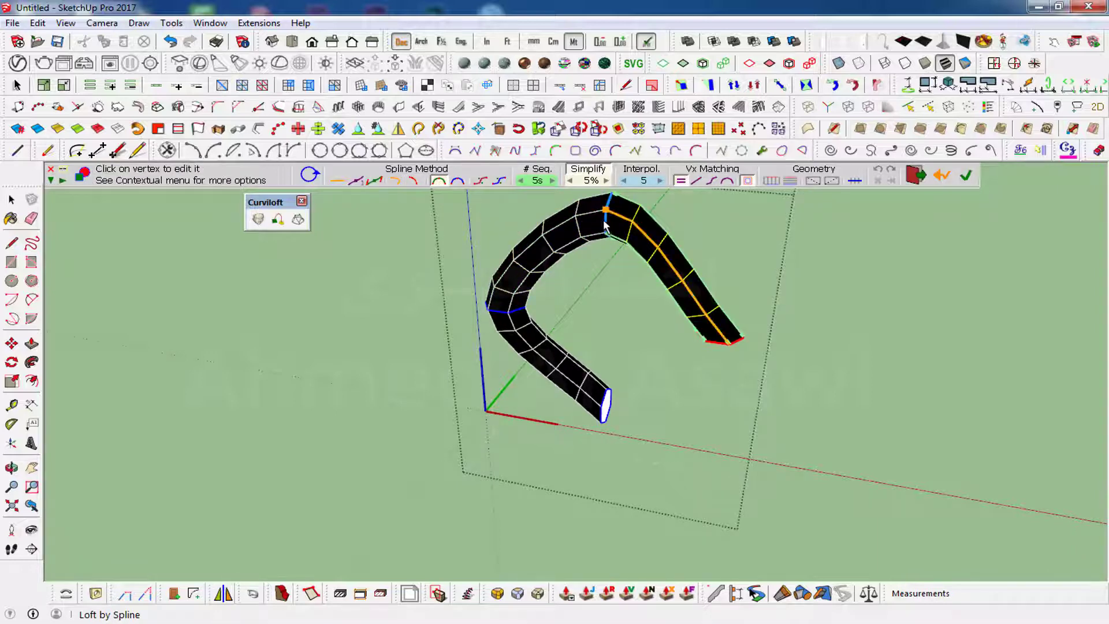
left_click(458, 183)
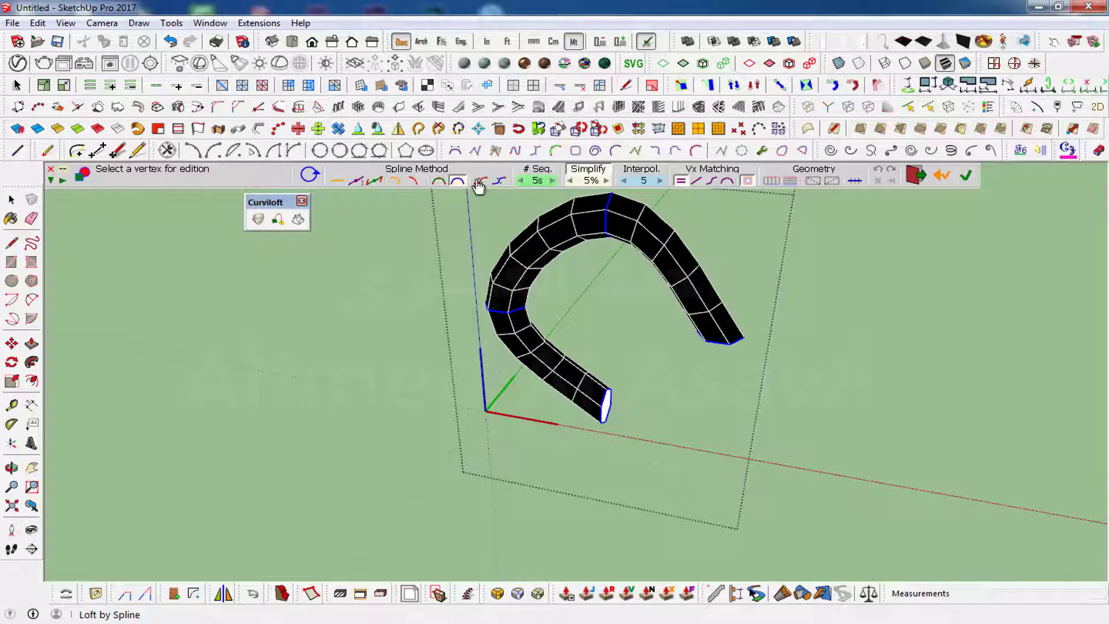
left_click(309, 176)
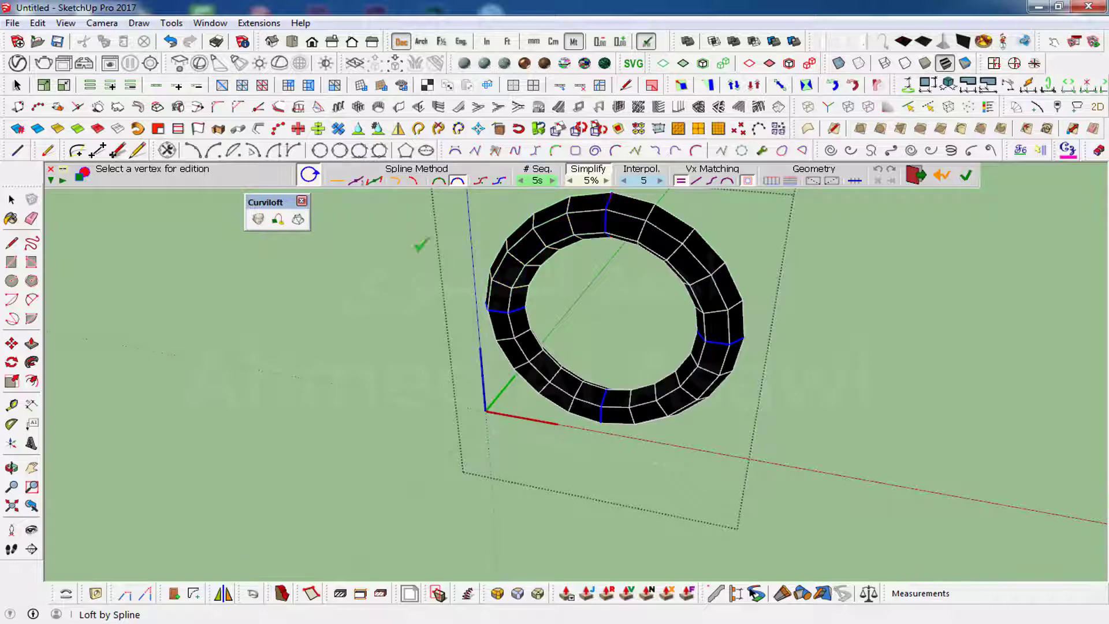
- Turn Loop off for a horseshoe, then cycle spline methods, ending at 5 segments
left_click(310, 176)
left_click(310, 176)
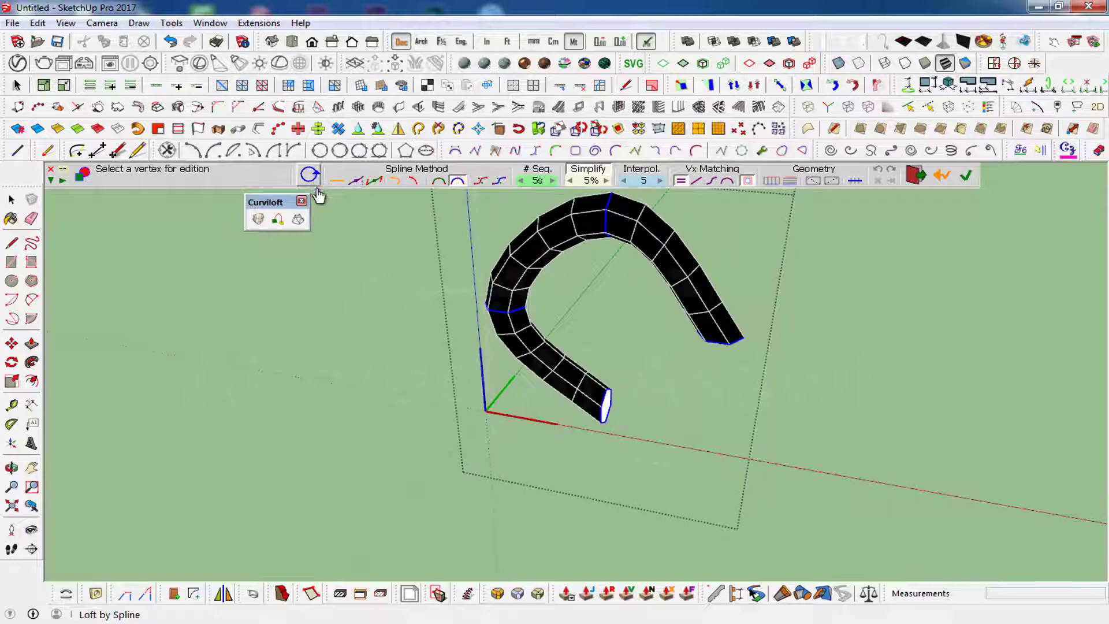
left_click(481, 183)
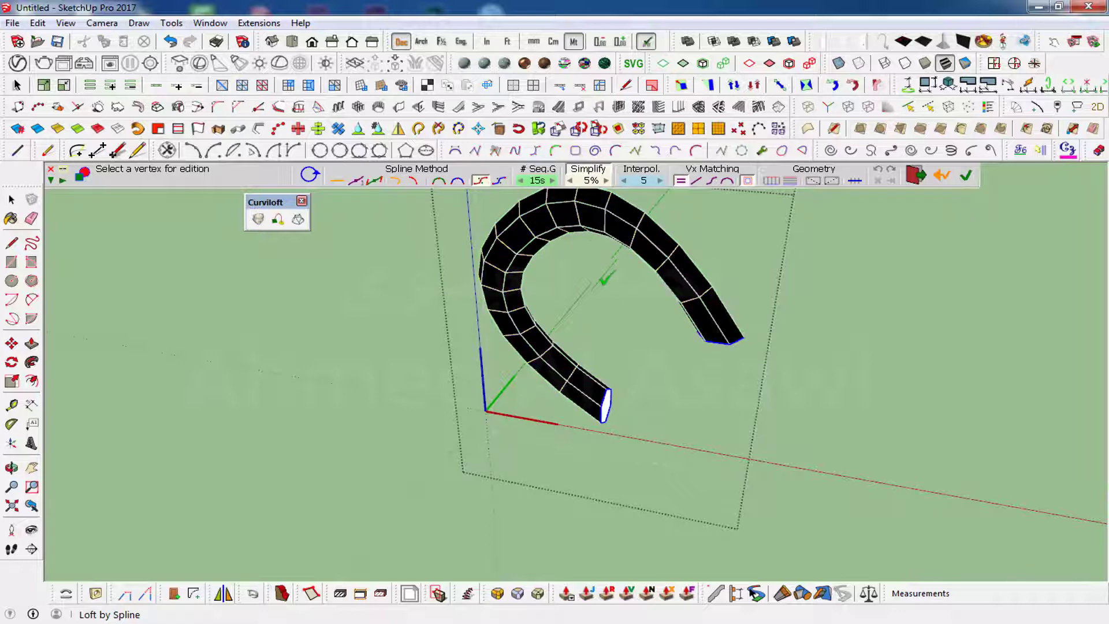
mouse_move(609, 297)
middle_mouse_down()
mouse_move(601, 315)
mouse_move(616, 328)
middle_mouse_up()
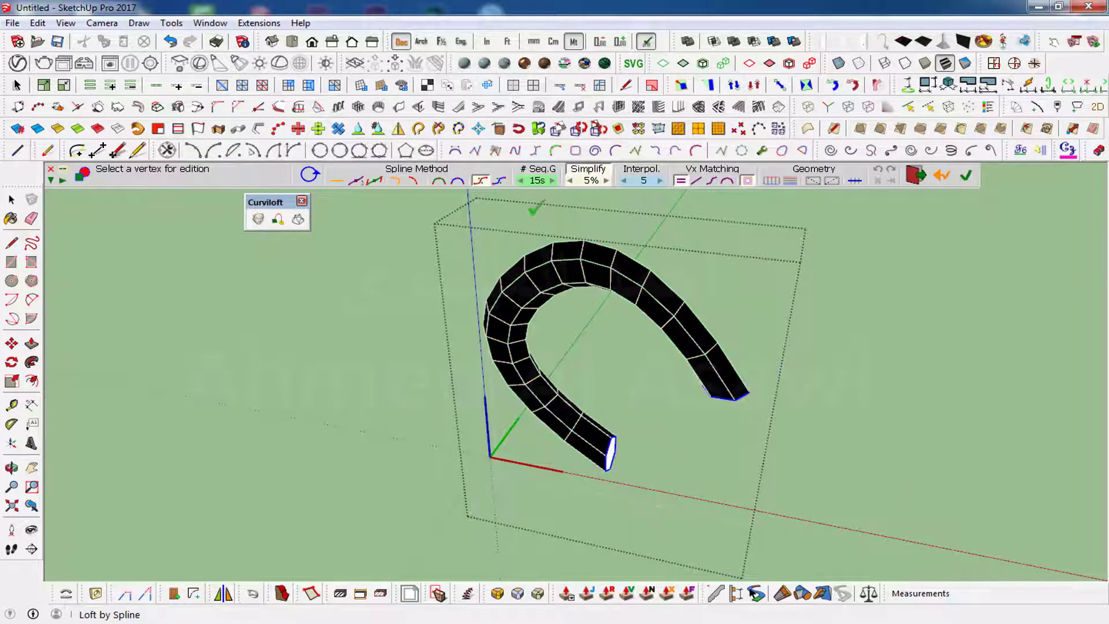
left_click(497, 182)
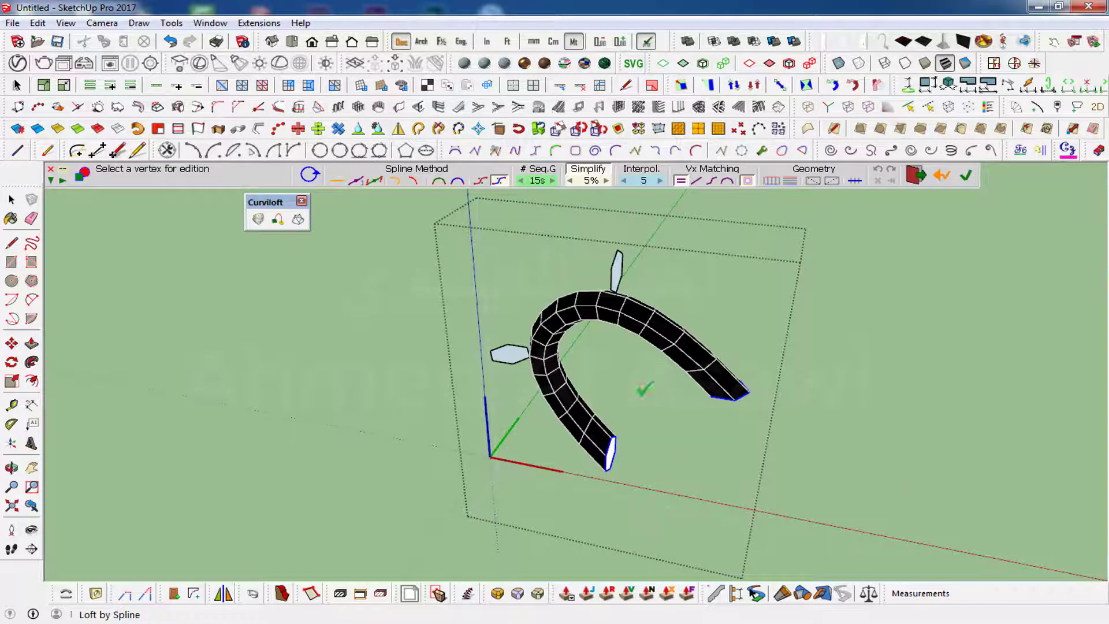
left_click(461, 182)
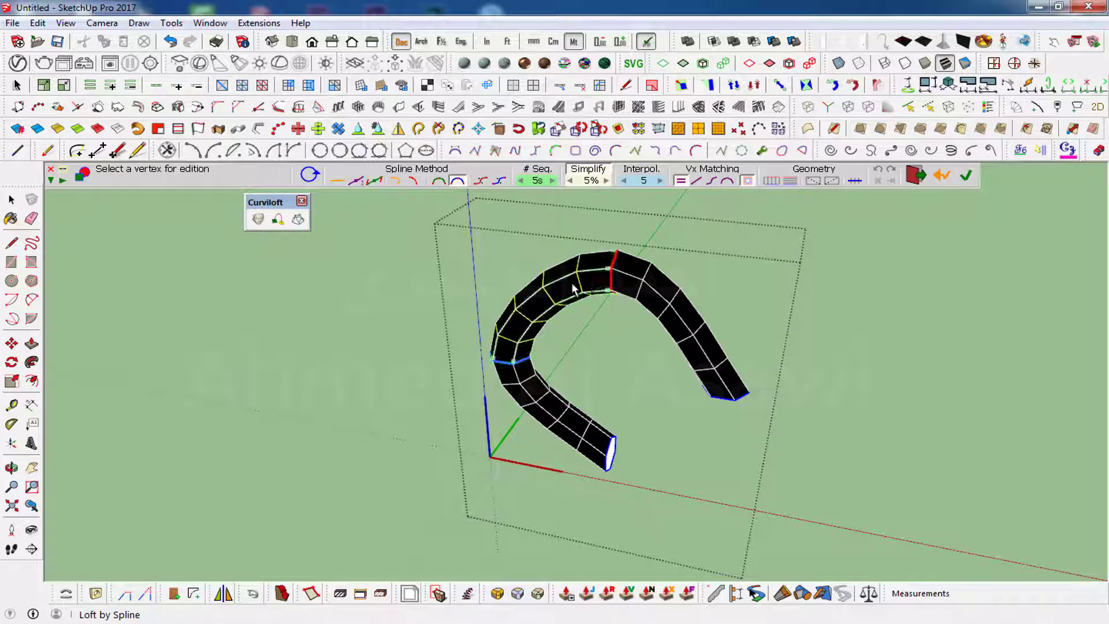
left_click(552, 182)
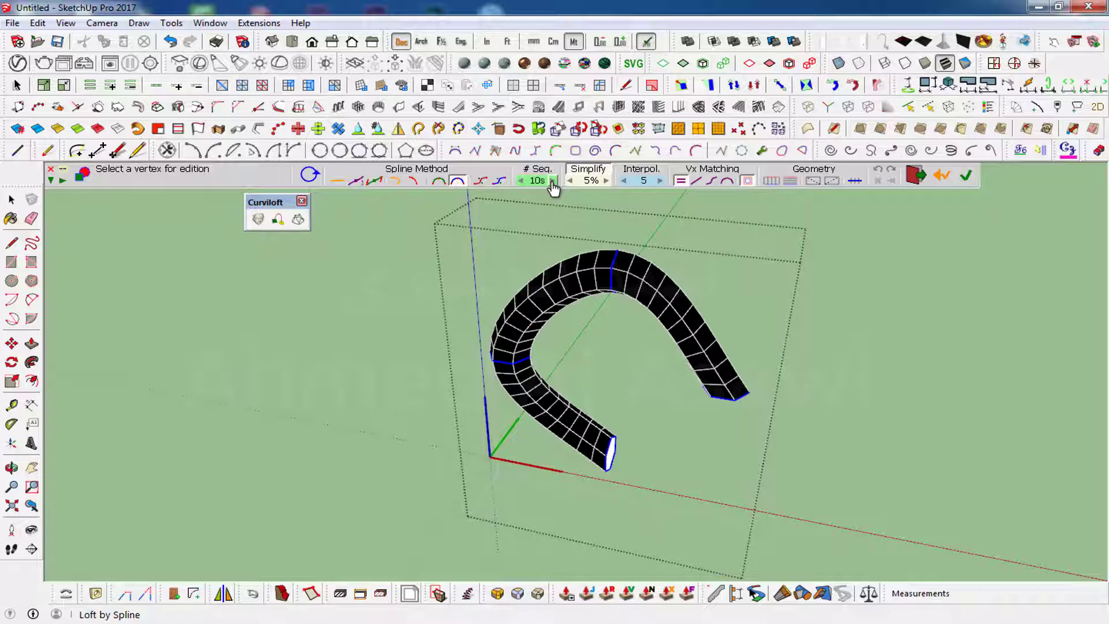
left_click(552, 182)
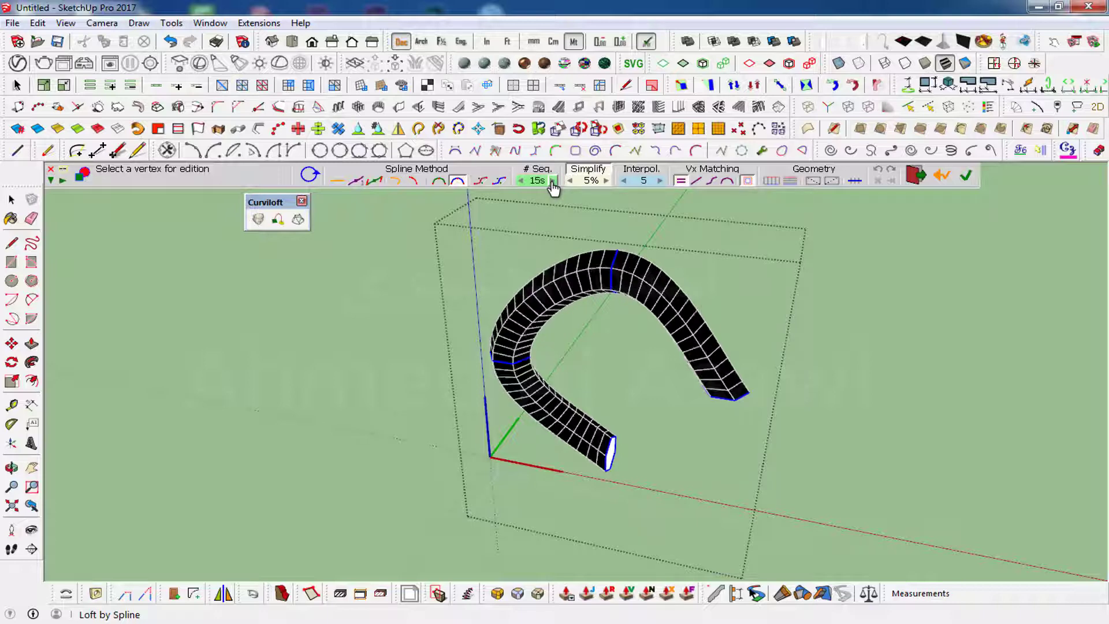
left_click(552, 181)
left_click(552, 181)
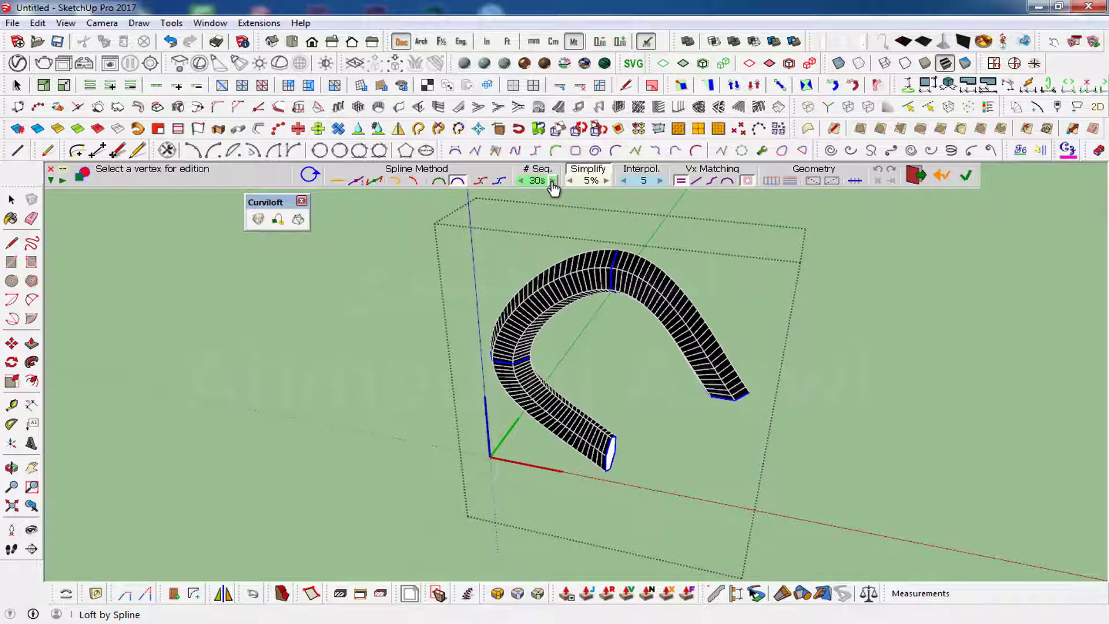
left_click(552, 181)
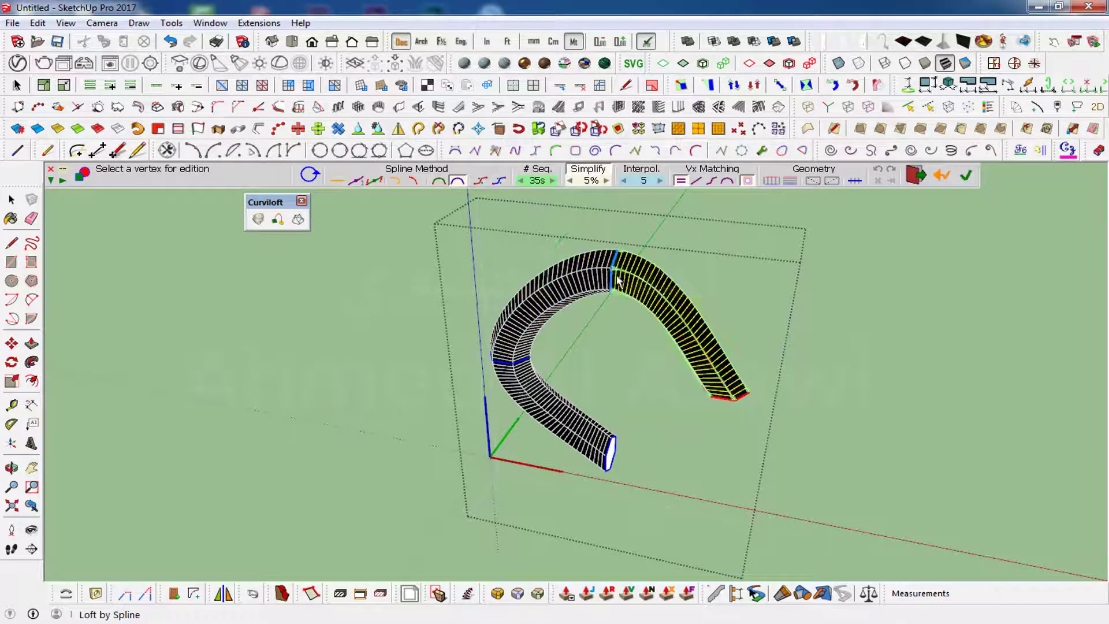
left_click(522, 181)
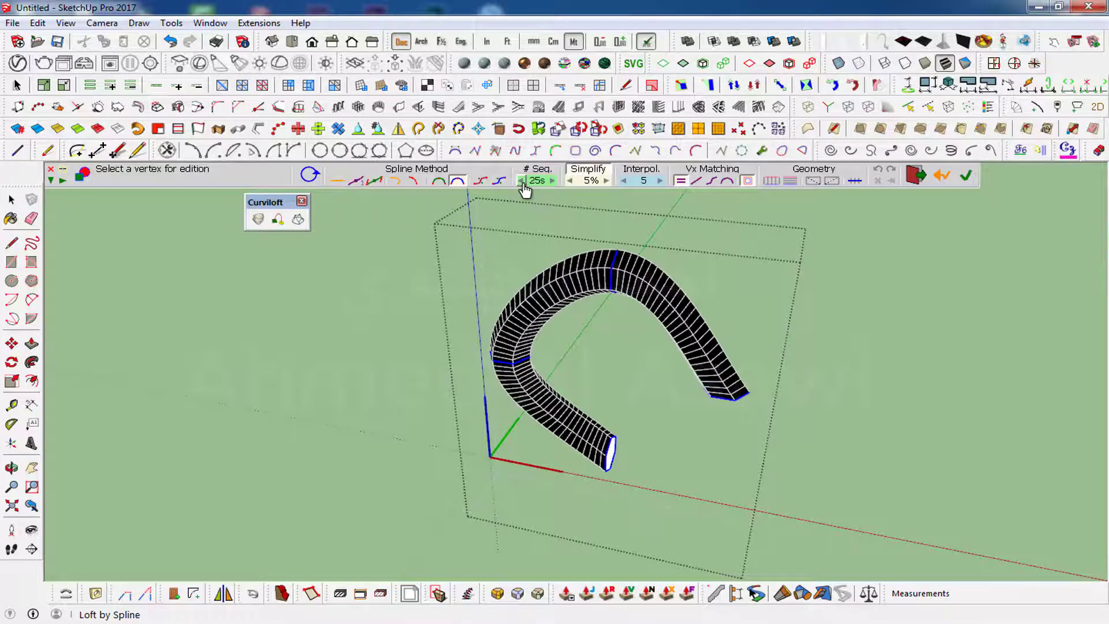
left_click(522, 181)
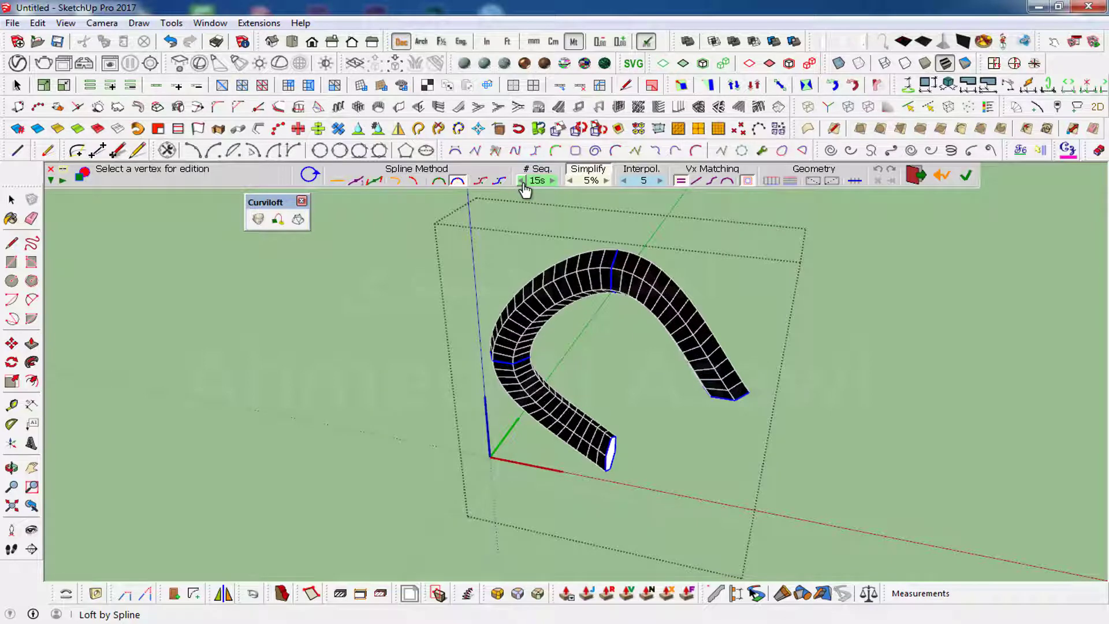
left_click(522, 181)
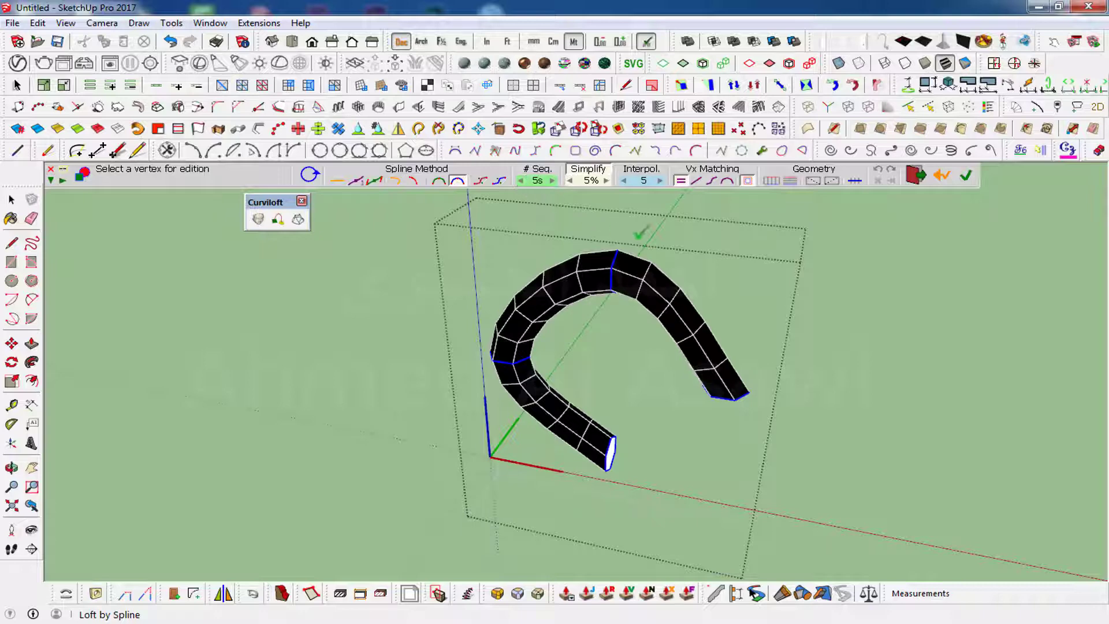
left_click(614, 266)
- Change junction vertex matching, return segment count to 5, and generate the loft
left_click_drag(617, 218, 840, 217)
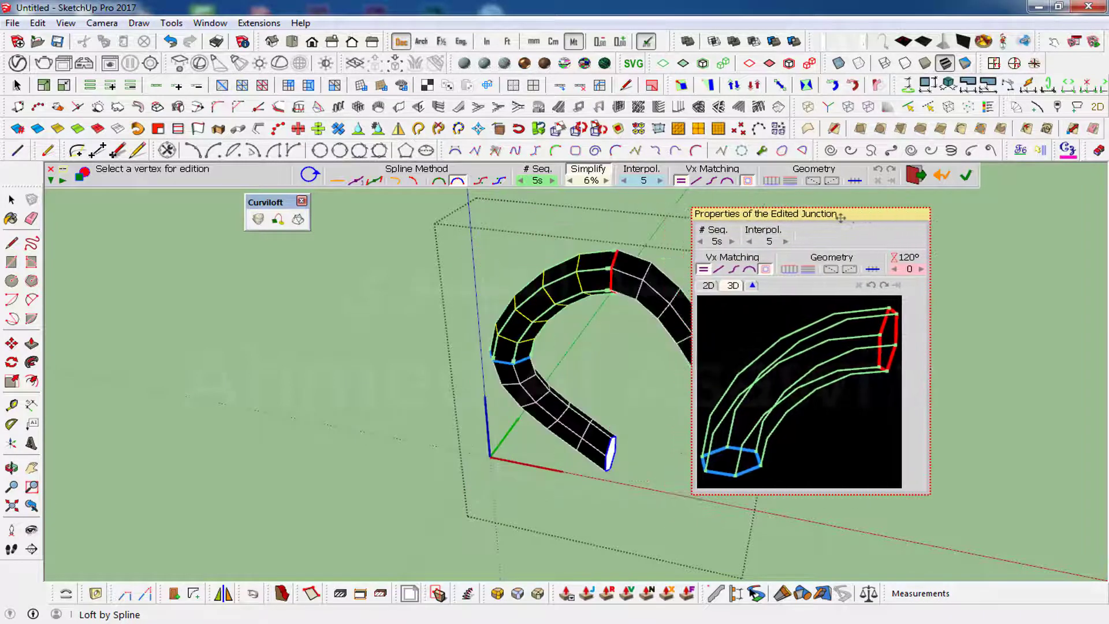
left_click(718, 269)
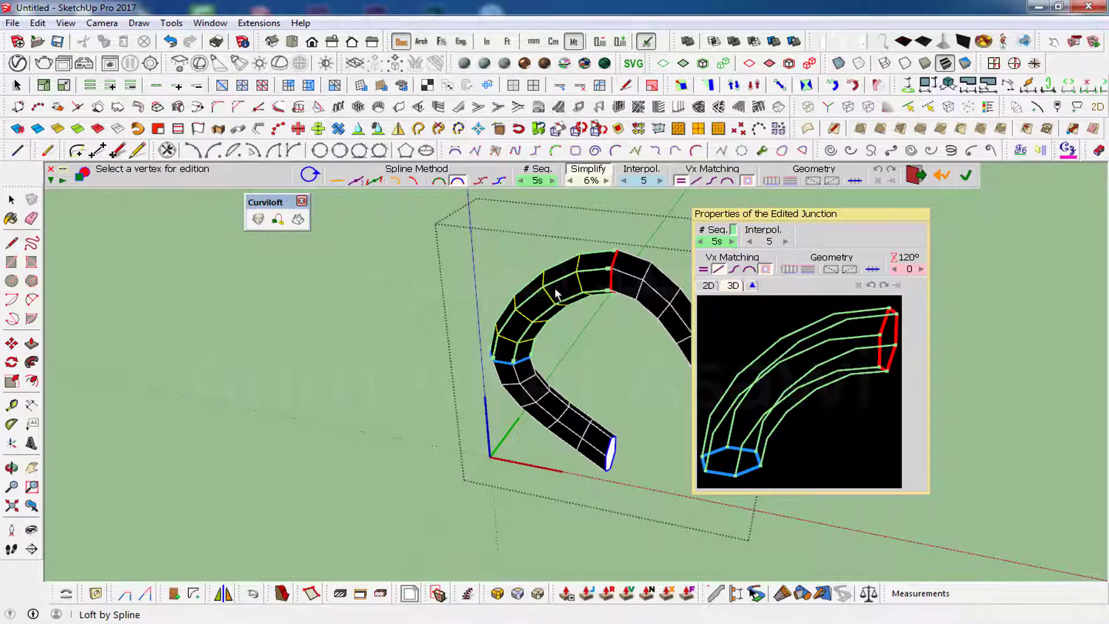
left_click(732, 242)
left_click(732, 242)
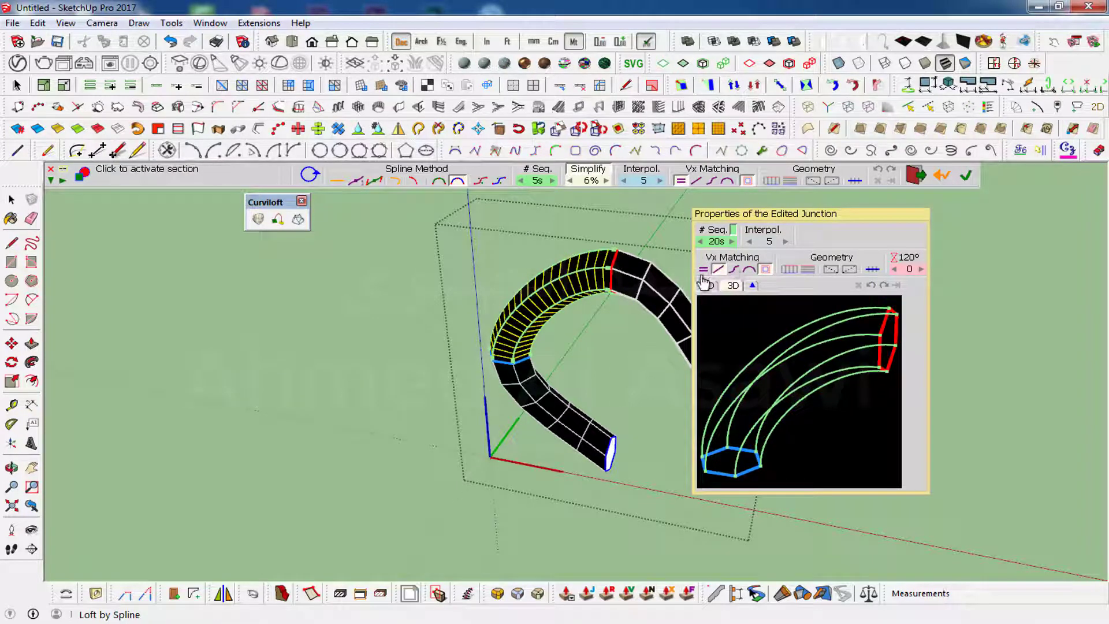
left_click(700, 242)
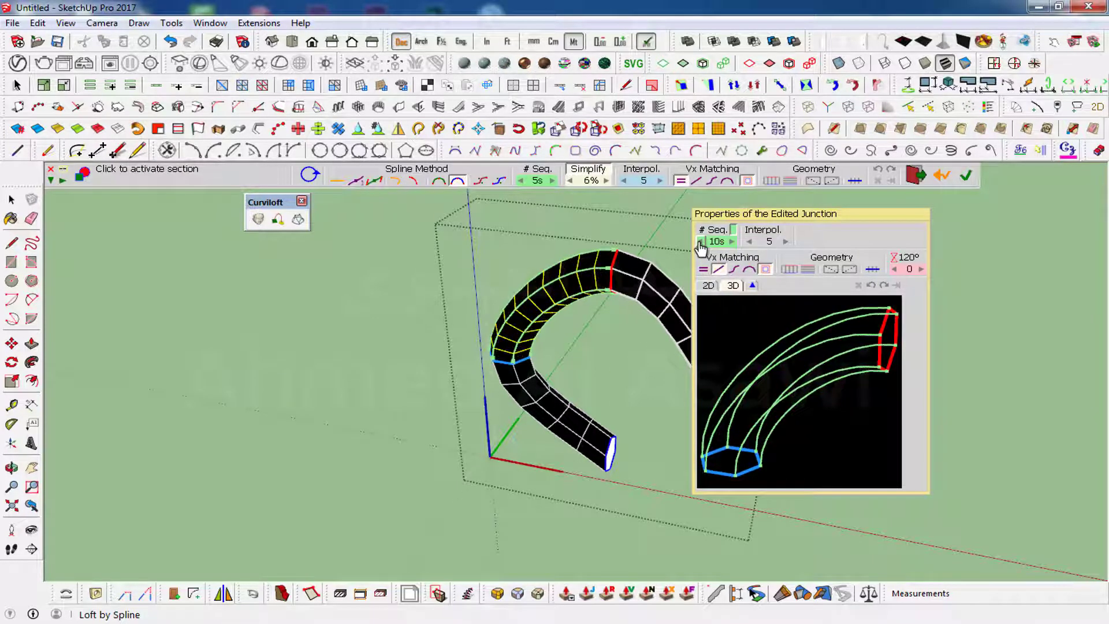
left_click(701, 242)
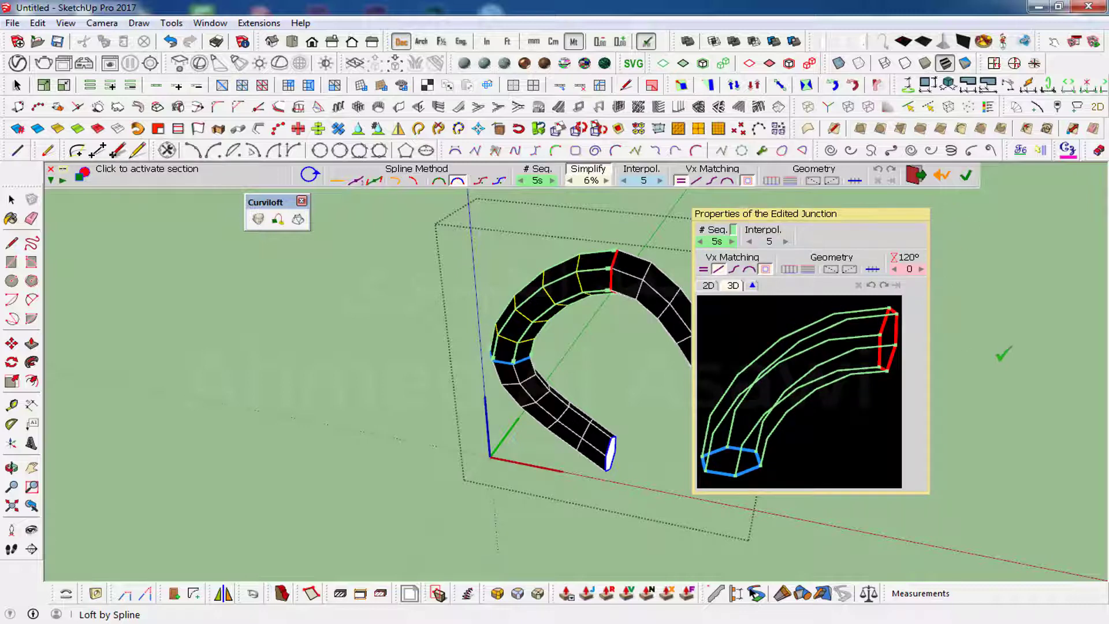
left_click(1003, 354)
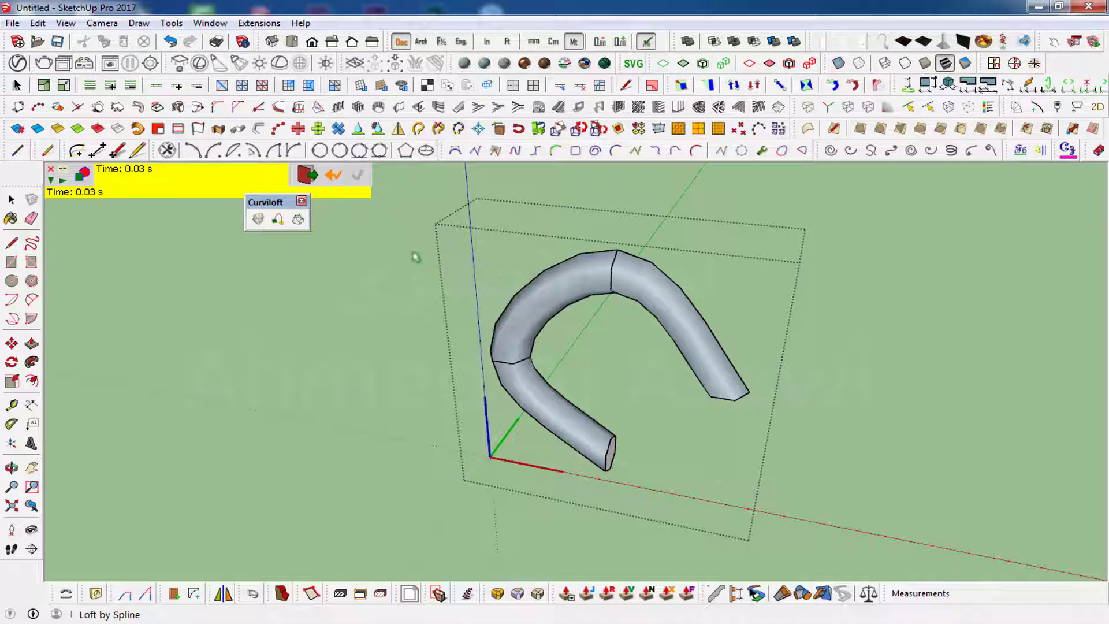
- Orbit around the horseshoe tube, then cancel the Curviloft loft
mouse_move(865, 407)
middle_mouse_down()
mouse_move(540, 343)
mouse_move(727, 390)
middle_mouse_up()
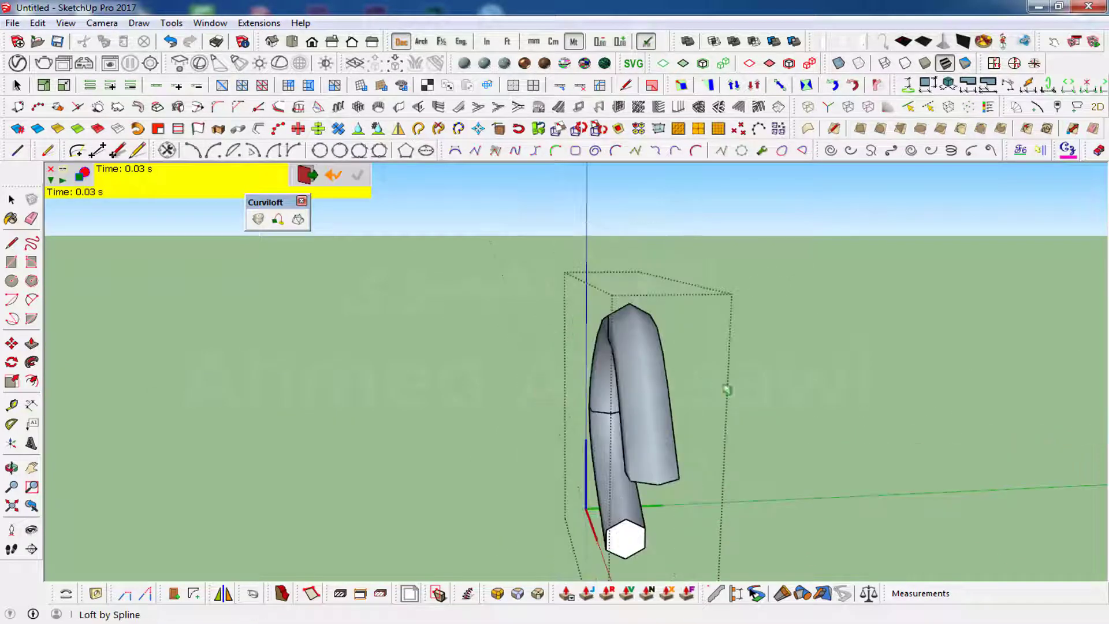
mouse_move(730, 439)
middle_mouse_down()
mouse_move(809, 445)
mouse_move(1005, 416)
mouse_move(969, 440)
middle_mouse_up()
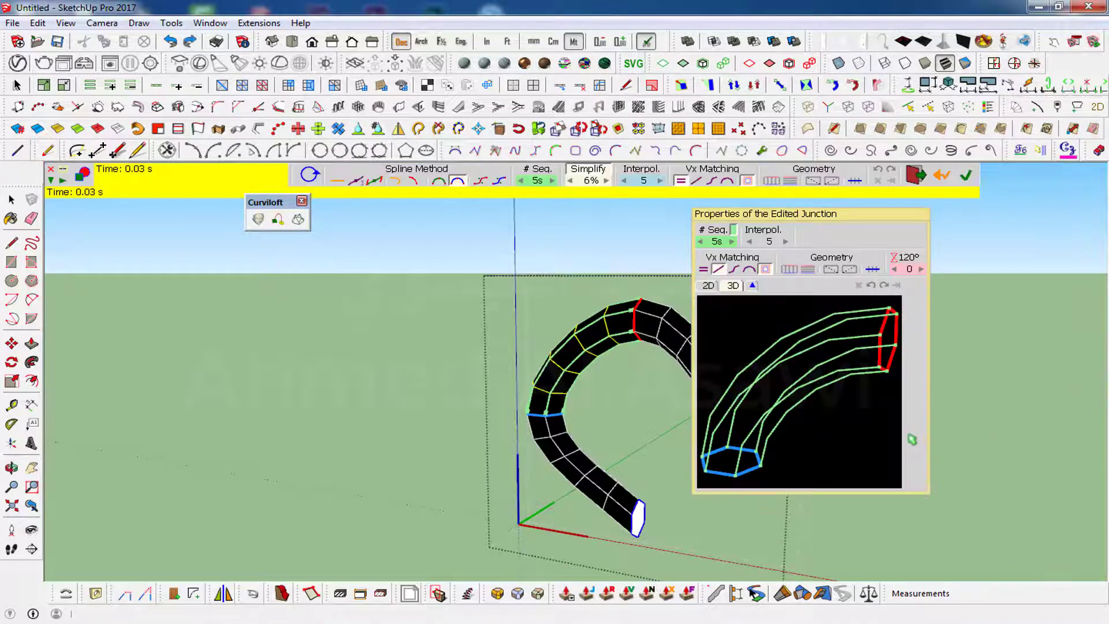
key("Escape")
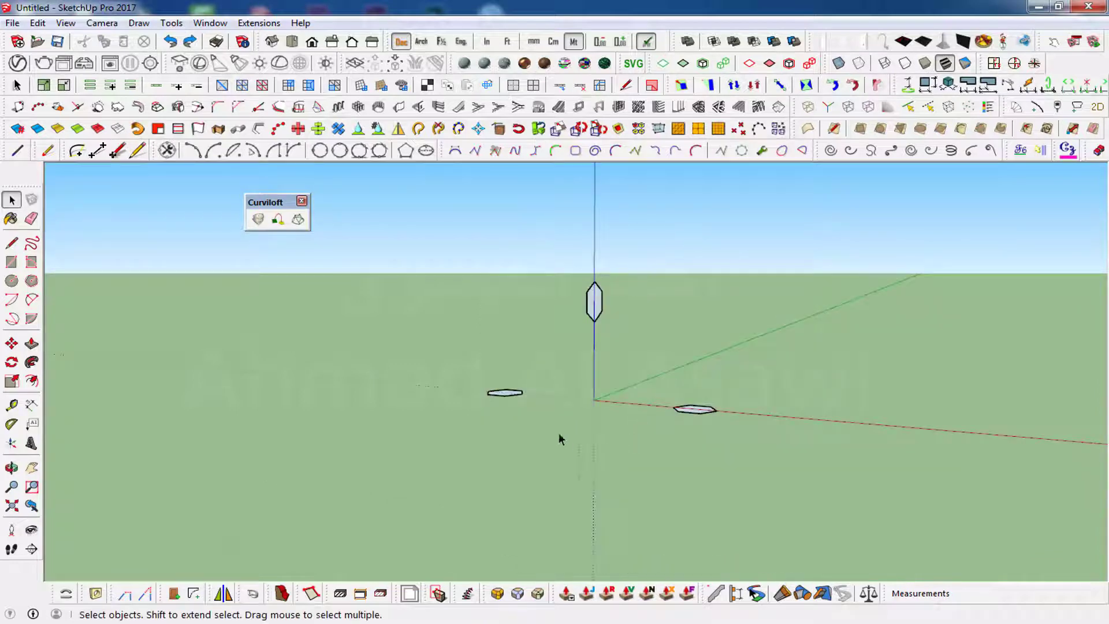
- Restore the bottom hexagon profile and open the frame group for editing
left_click(191, 43)
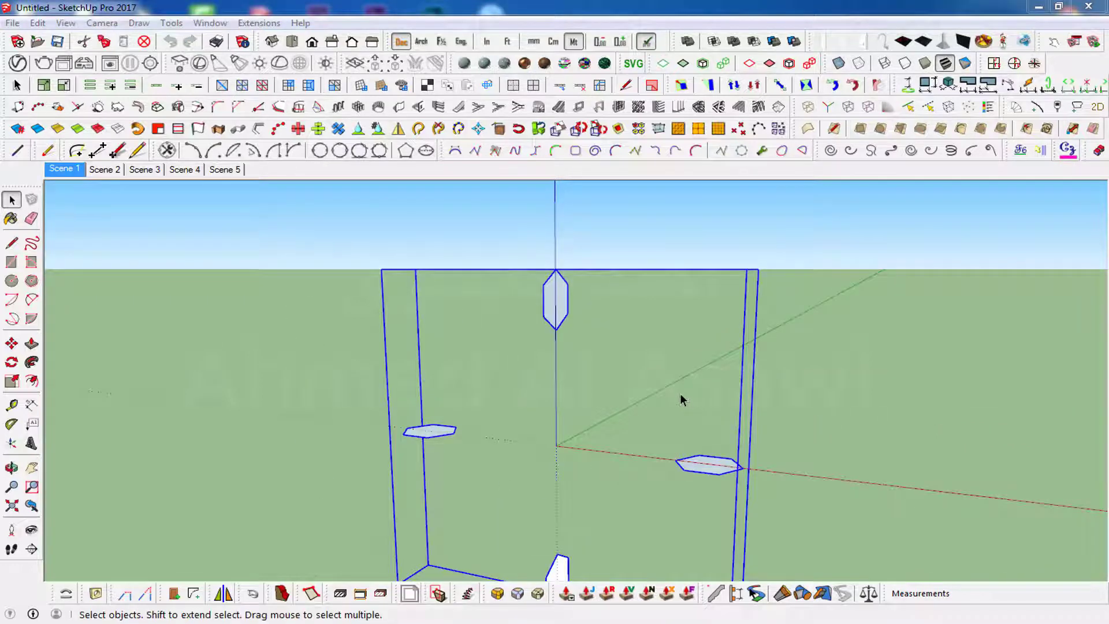
middle_click_drag(681, 396, 651, 409)
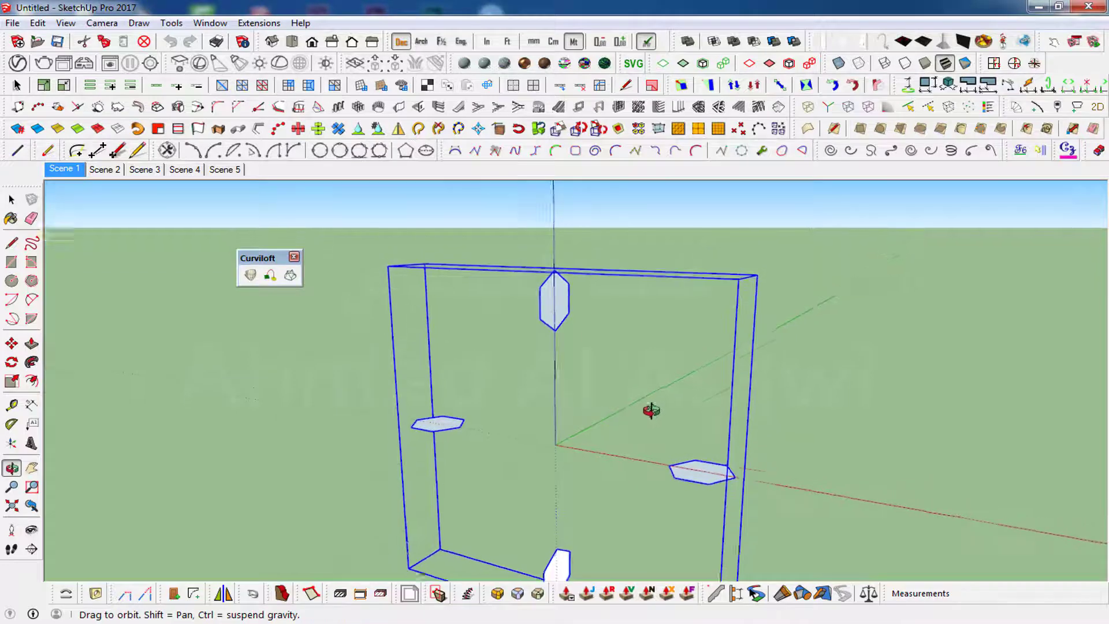
scroll(555, 300, "up", 2)
middle_click_drag(566, 376, 569, 294)
right_click(563, 284)
left_click(563, 285)
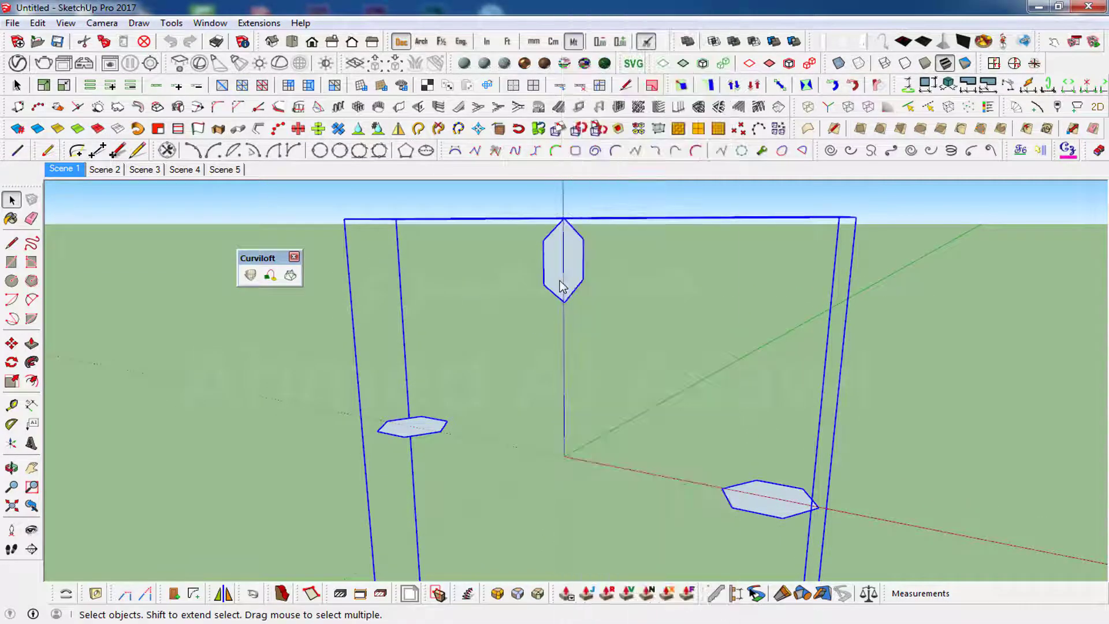
double_click(561, 284)
right_click(559, 285)
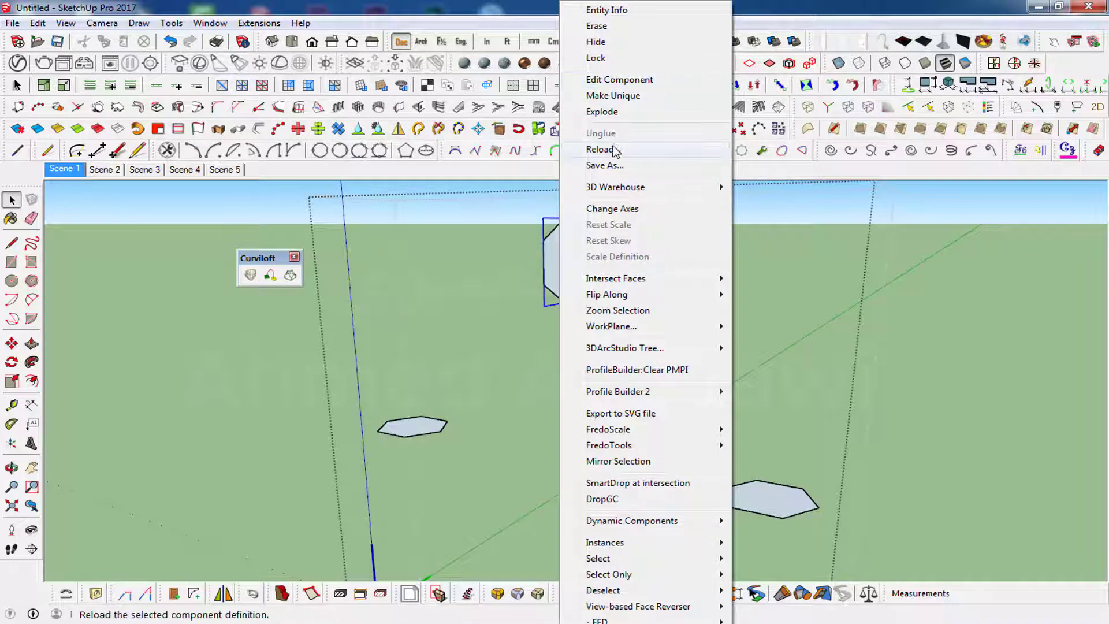
left_click(612, 113)
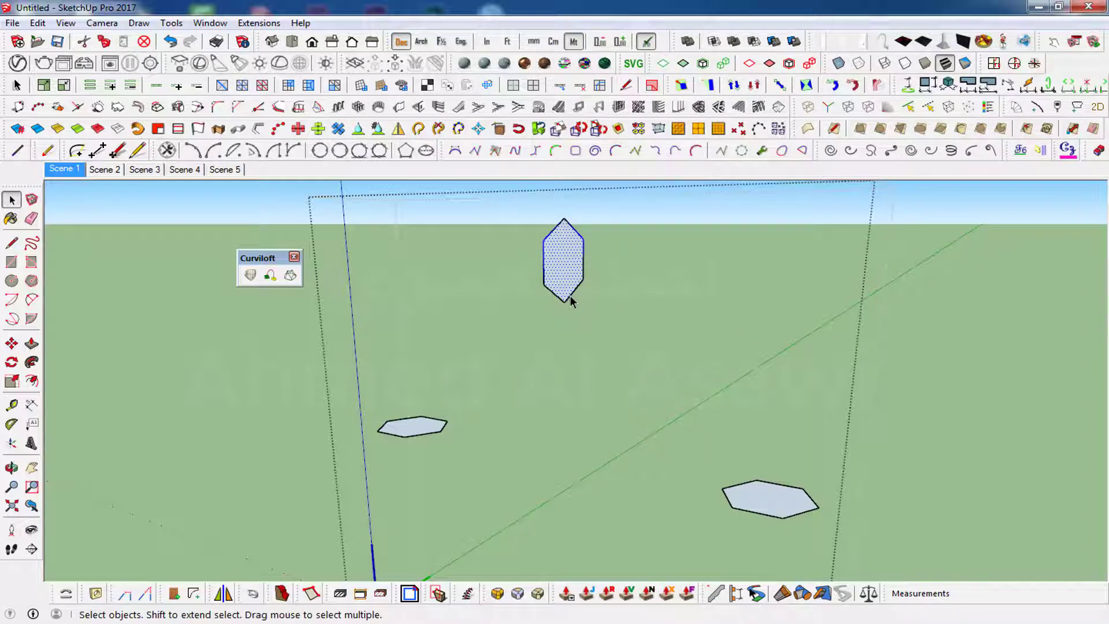
- Explode the upright hexagon component into plain geometry
key("ctrl+shift+f")
key("ctrl+shift+f")
right_click(558, 297)
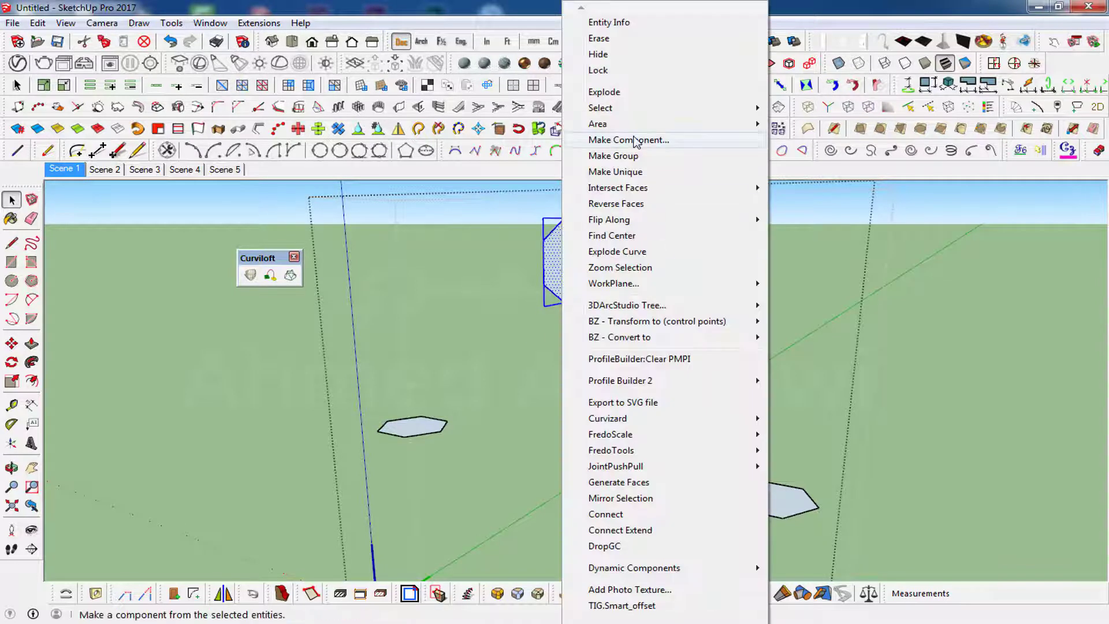
left_click(636, 93)
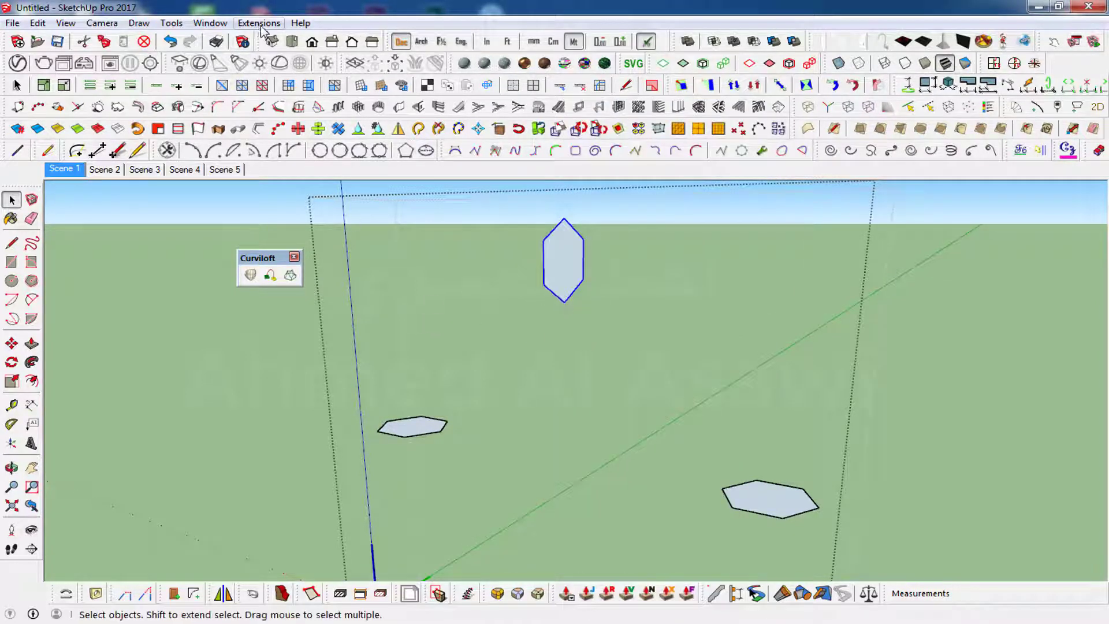
- Show the Instructor panel in the Default Tray from the Window menu
left_click(210, 22)
mouse_move(239, 40)
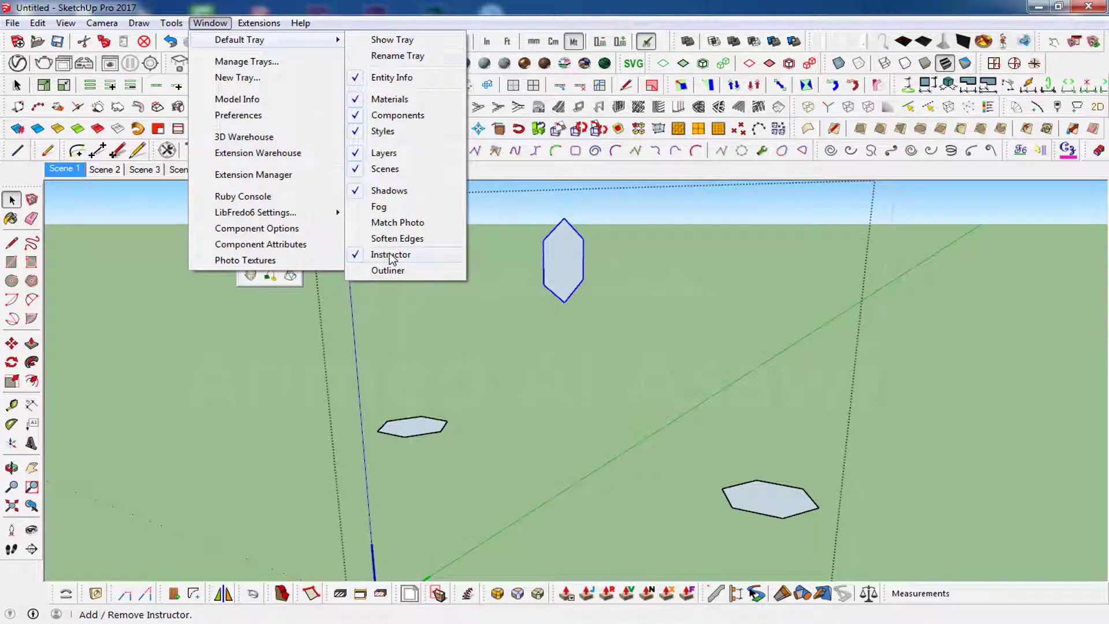
left_click(391, 255)
left_click(259, 22)
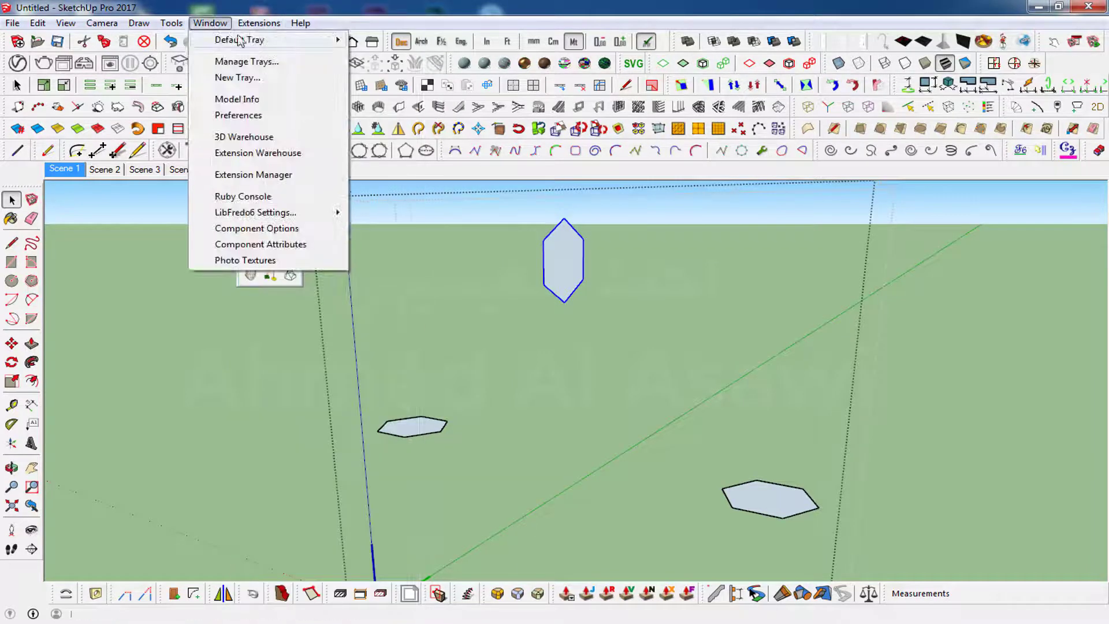
mouse_move(240, 40)
left_click(391, 255)
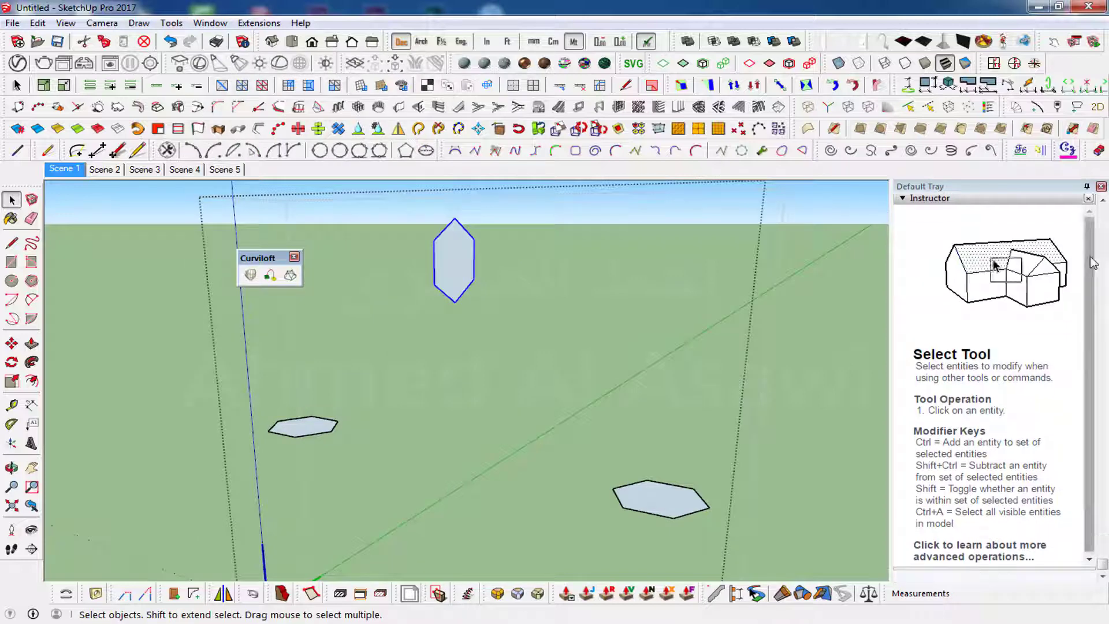
- Set the selected hexagon's Entity Info segments to 3, making it a triangle
double_click(1014, 513)
type("3")
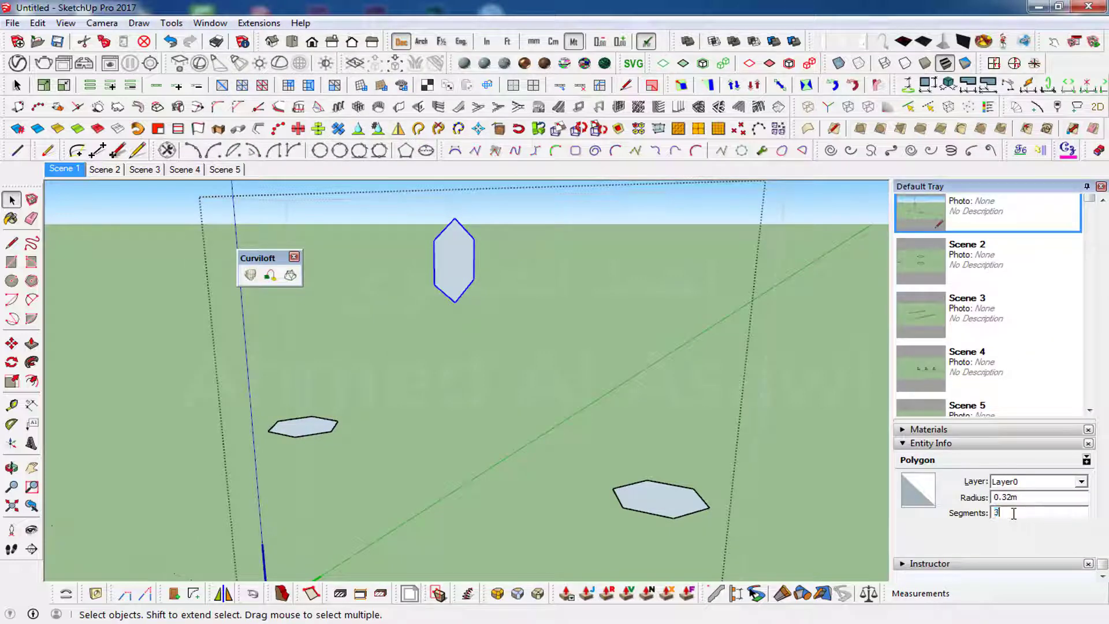
key("Return")
middle_click_drag(664, 552, 651, 448)
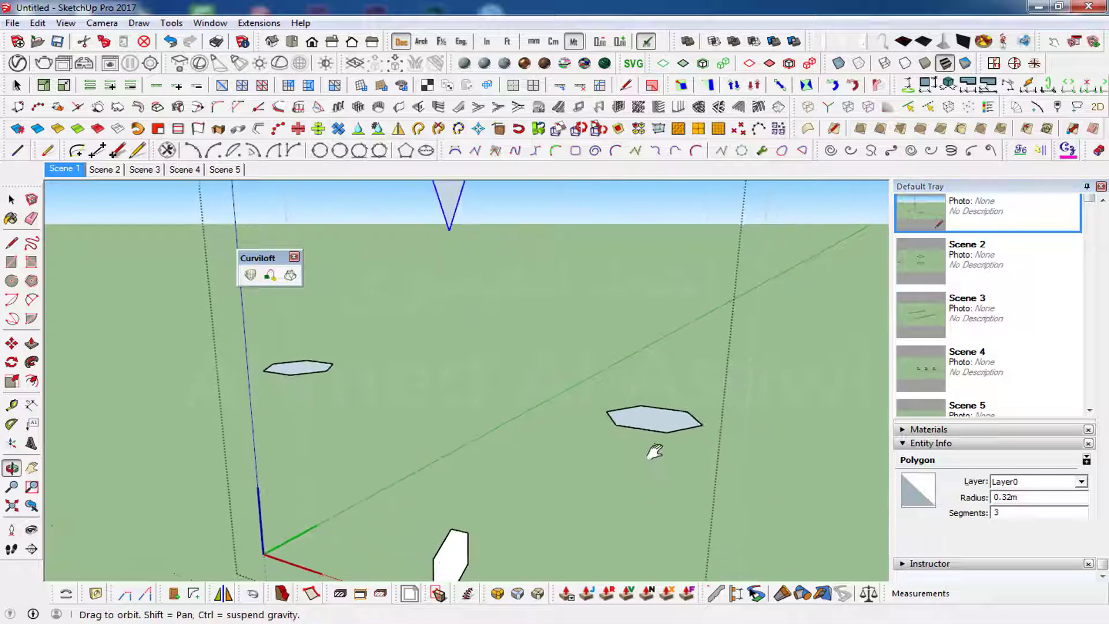
left_click(661, 432)
- Explode the front hexagon and give its outline 4 segments
middle_click_drag(482, 506, 485, 496)
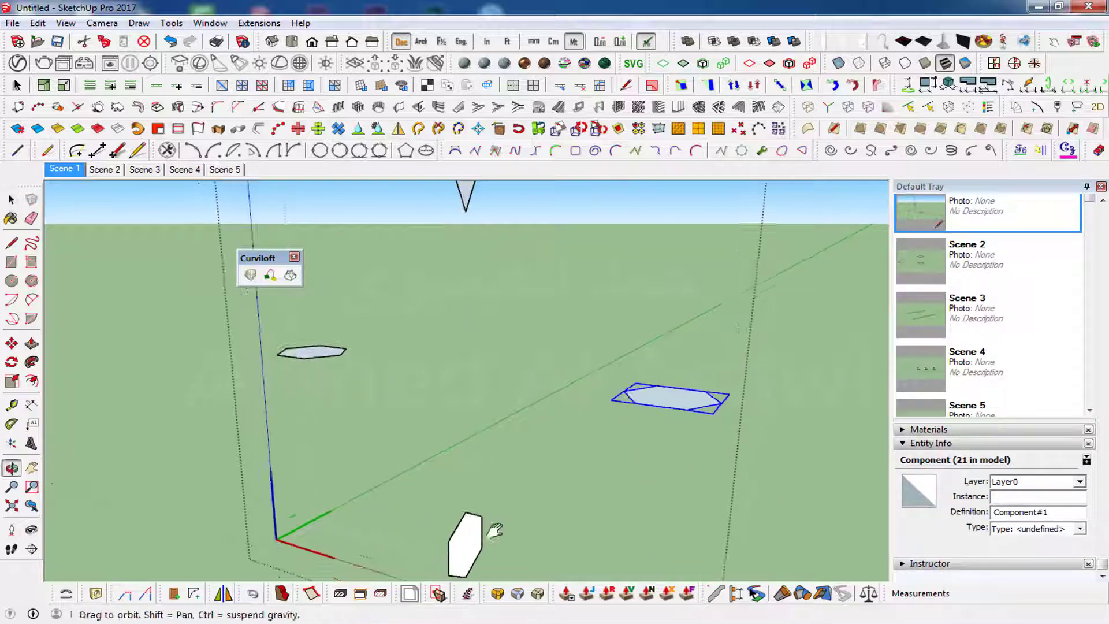
right_click(478, 496)
left_click(518, 112)
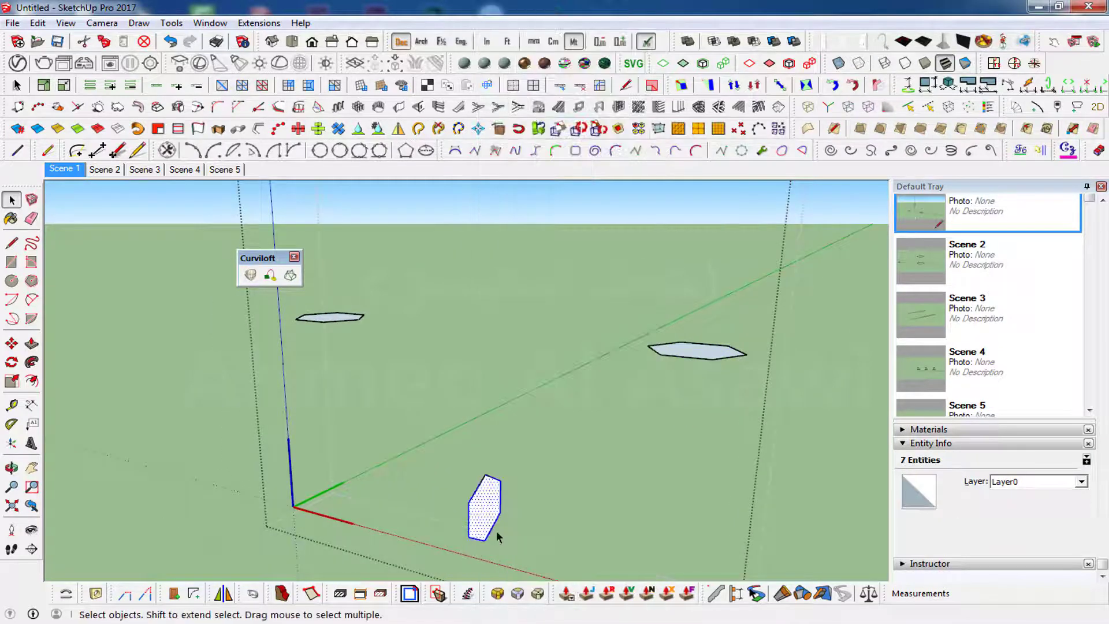
left_click(484, 543)
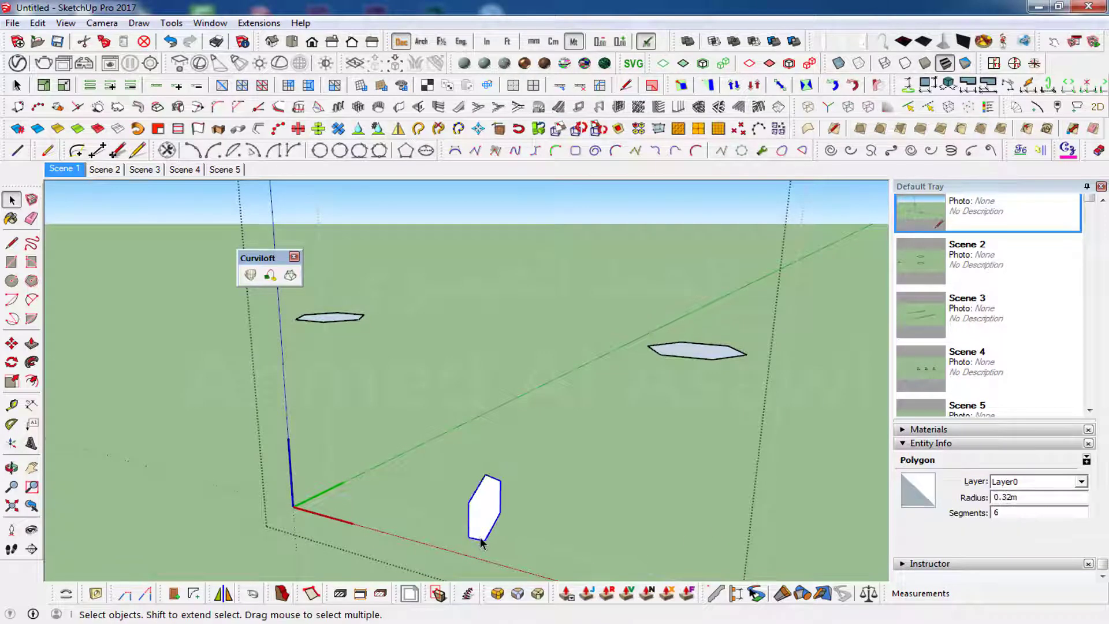
key("ctrl+z")
right_click(477, 453)
left_click(481, 507)
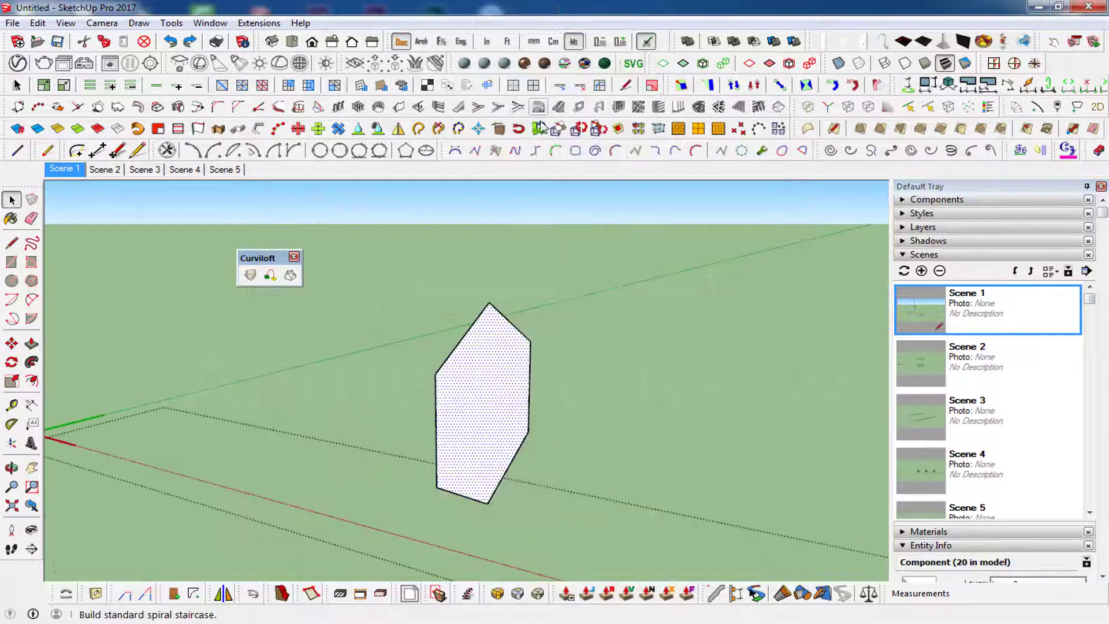
left_click(481, 507)
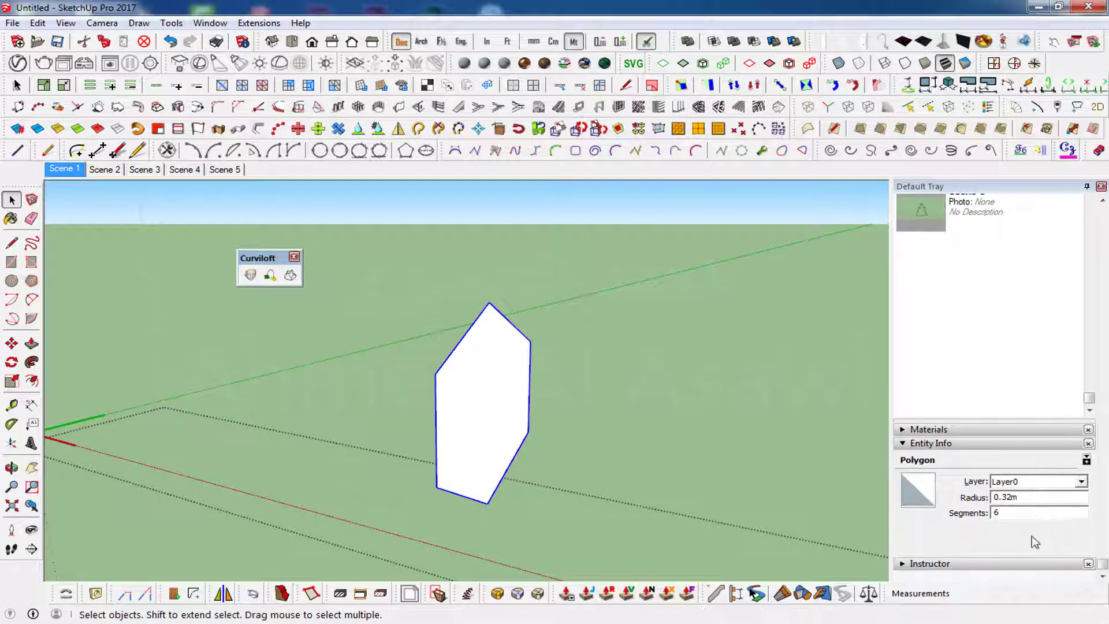
left_click(982, 513)
type("4")
key("Return")
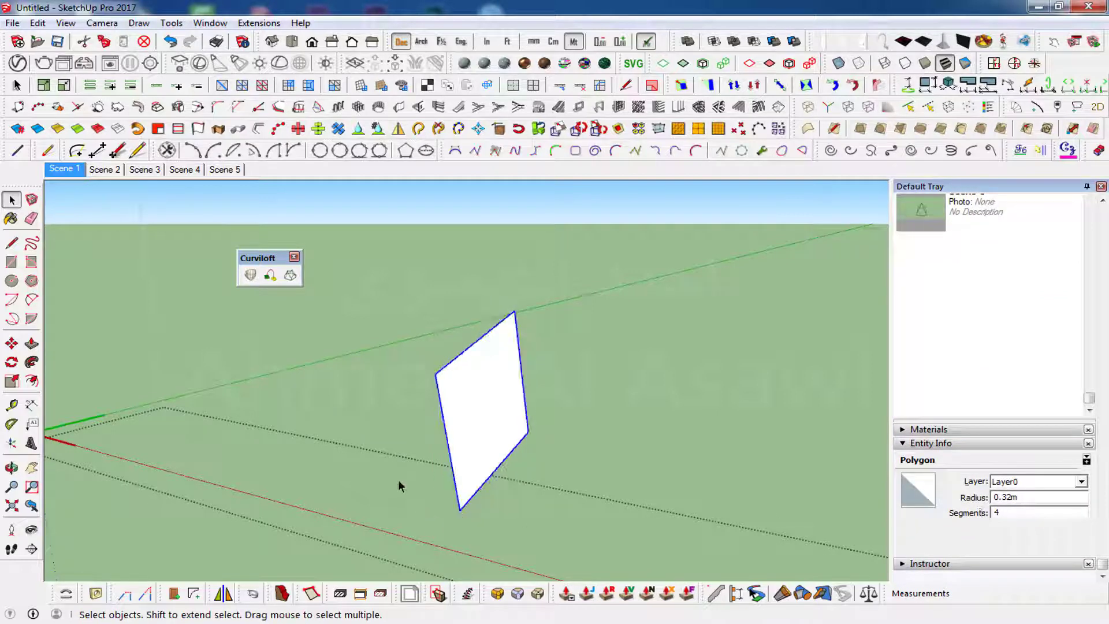
- Explode the ground hexagon and set its outline to 24 segments, forming an ellipse
mouse_move(352, 376)
middle_mouse_down()
mouse_move(537, 531)
mouse_move(403, 397)
mouse_move(433, 396)
mouse_move(441, 416)
middle_mouse_up()
left_click(466, 431)
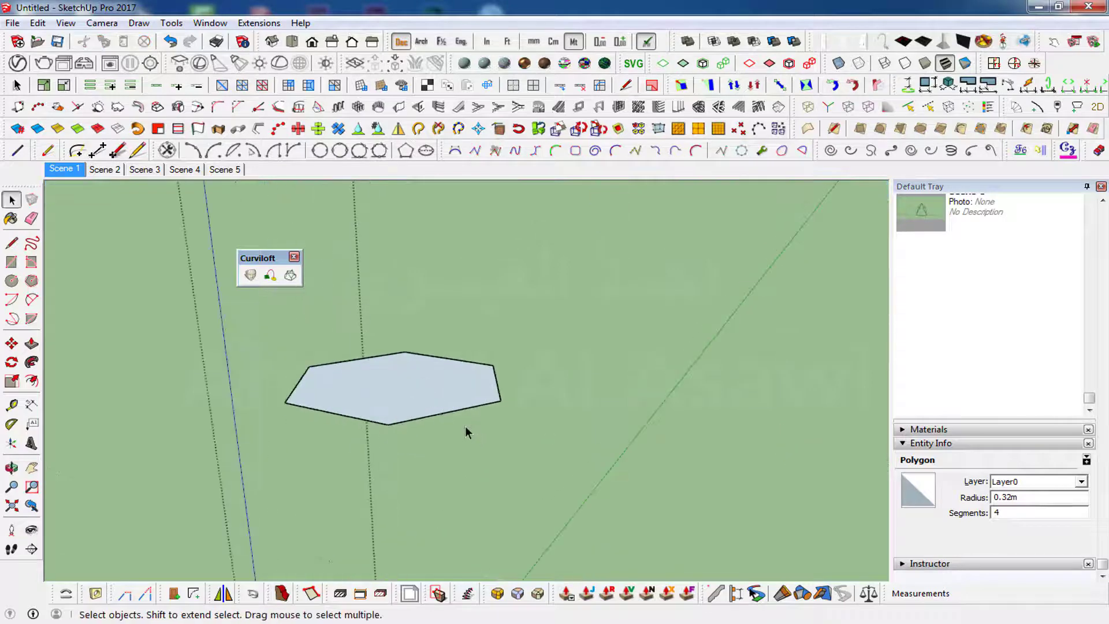
right_click(442, 419)
left_click(474, 109)
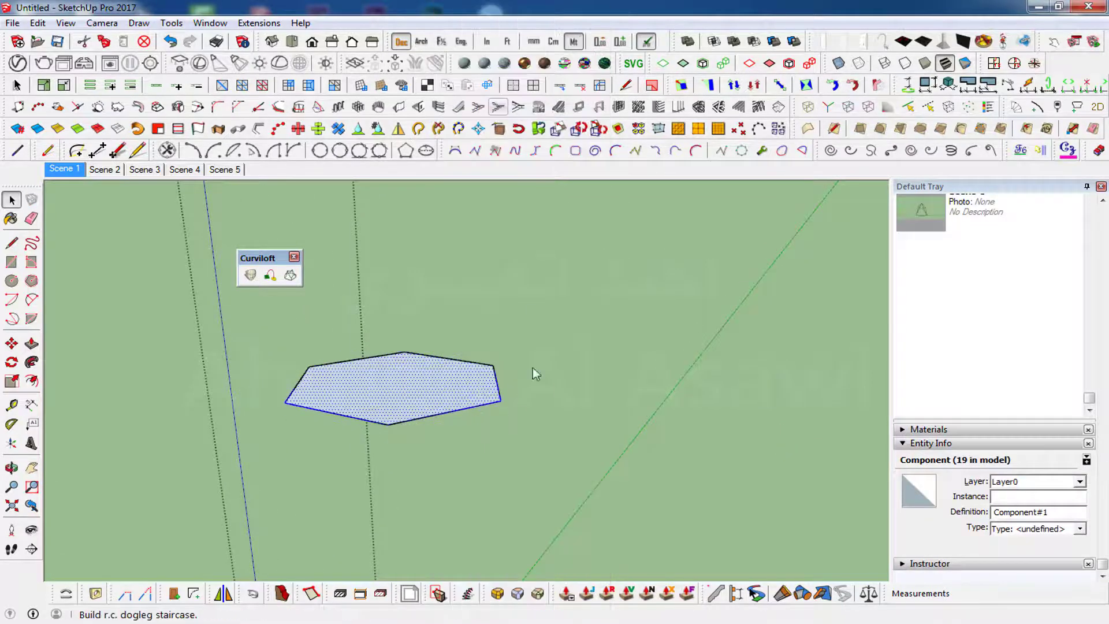
right_click(485, 418)
left_click(508, 92)
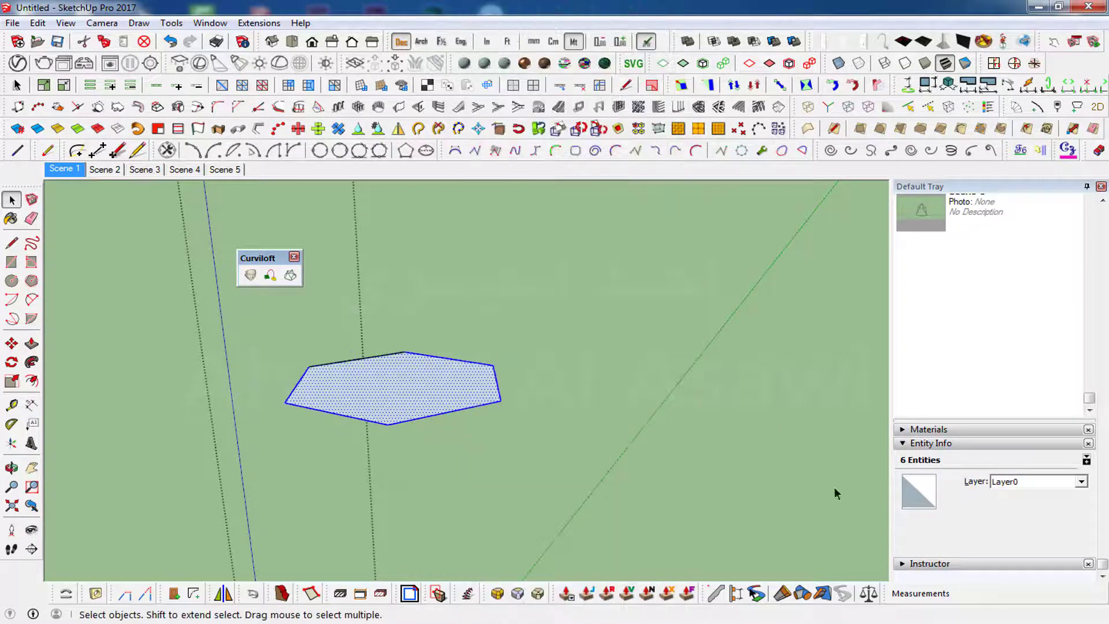
left_click(463, 411)
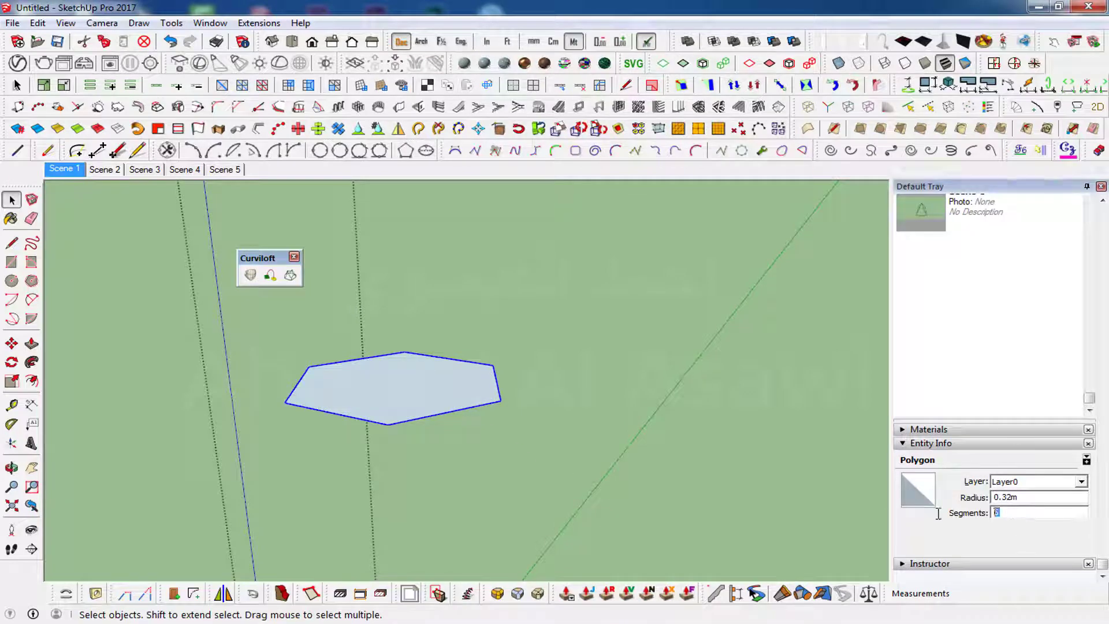
key("Return")
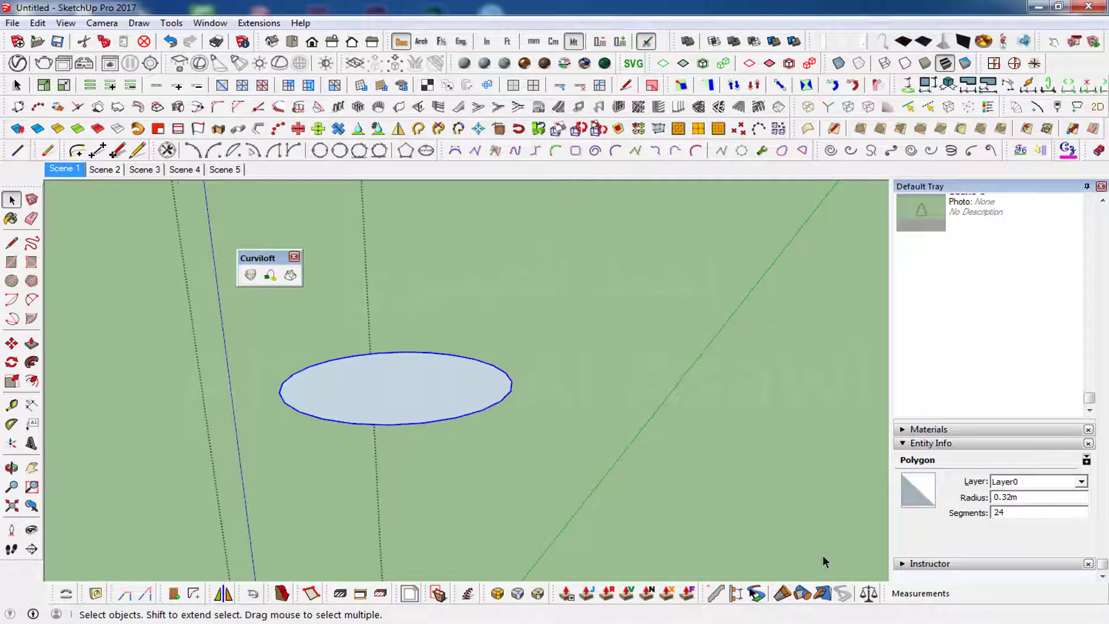
- Clear the selection and close the Default Tray
left_click(707, 451)
left_click(1101, 186)
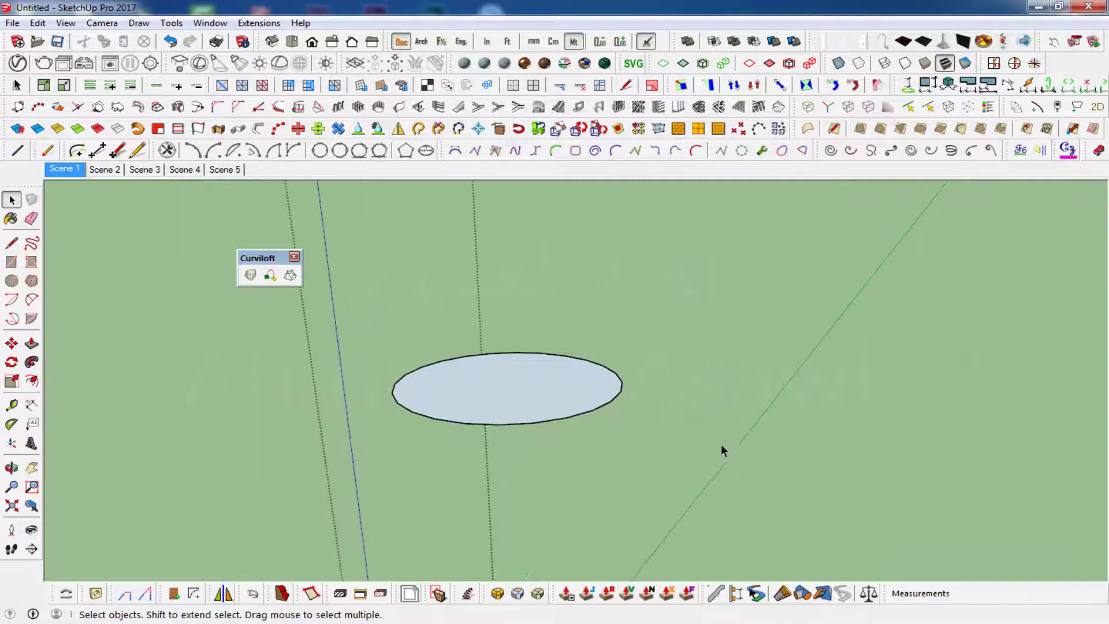
scroll(488, 401, "down", 2)
scroll(451, 449, "down", 1)
scroll(492, 443, "down", 3)
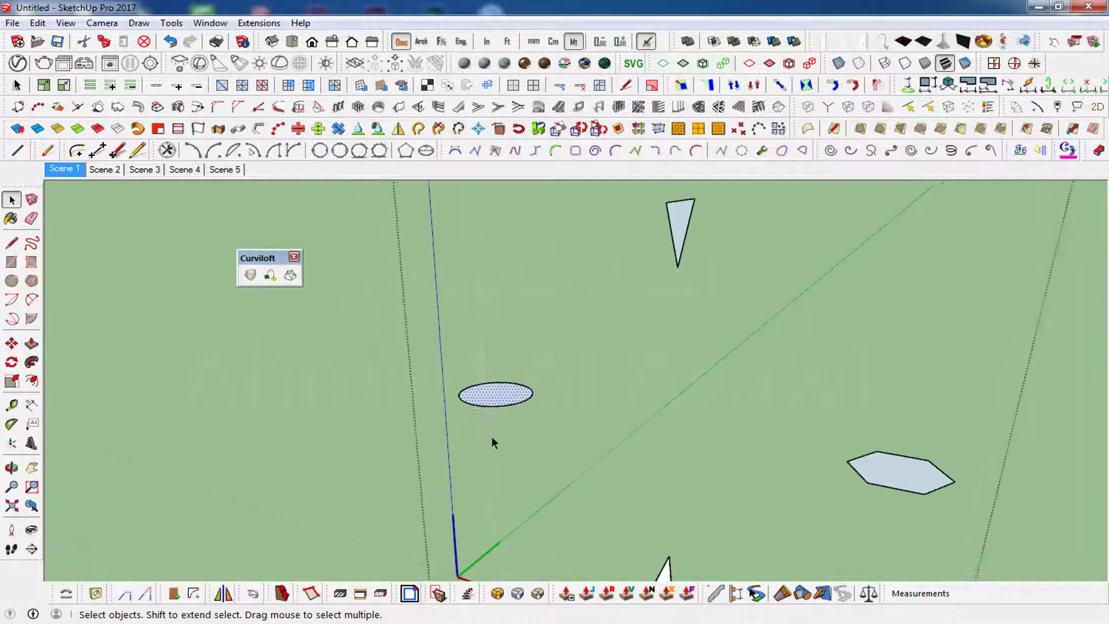
- Loft by Spline through the triangle, hexagon, four-sided shape and ellipse, in that order
left_click(924, 453)
scroll(829, 487, "down", 2)
mouse_move(829, 488)
middle_mouse_down()
mouse_move(807, 391)
mouse_move(758, 397)
middle_mouse_up()
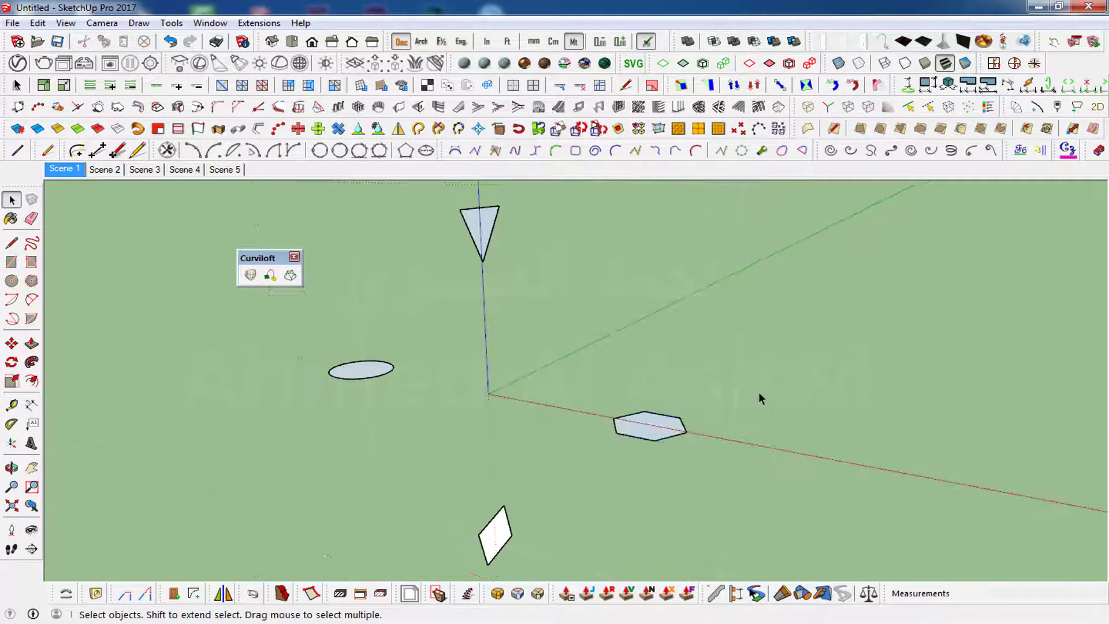
left_click(250, 275)
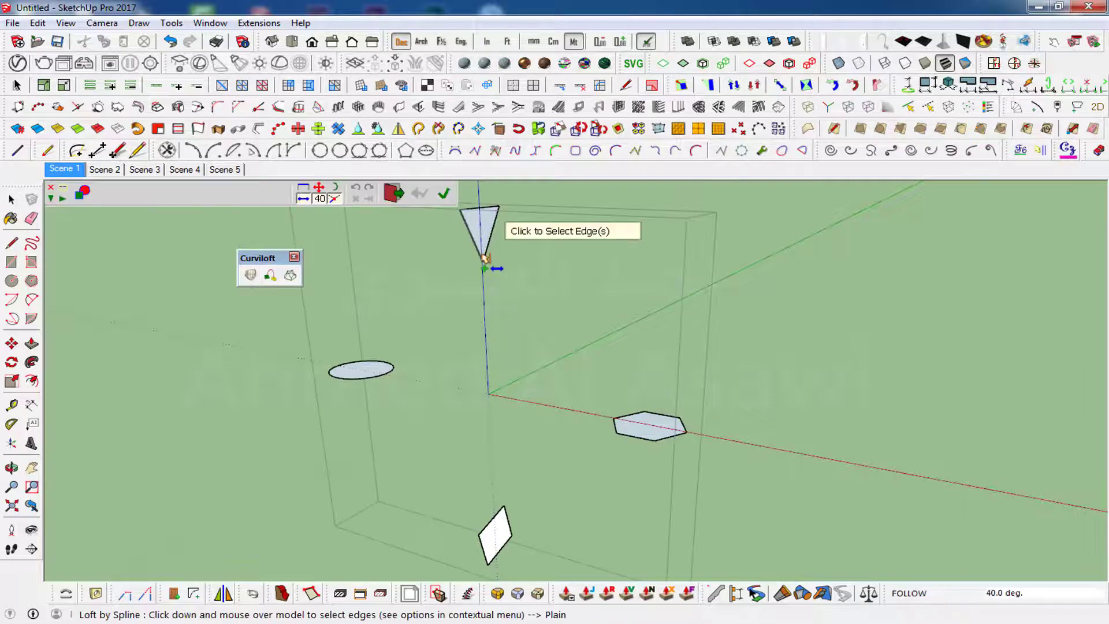
left_click(482, 256)
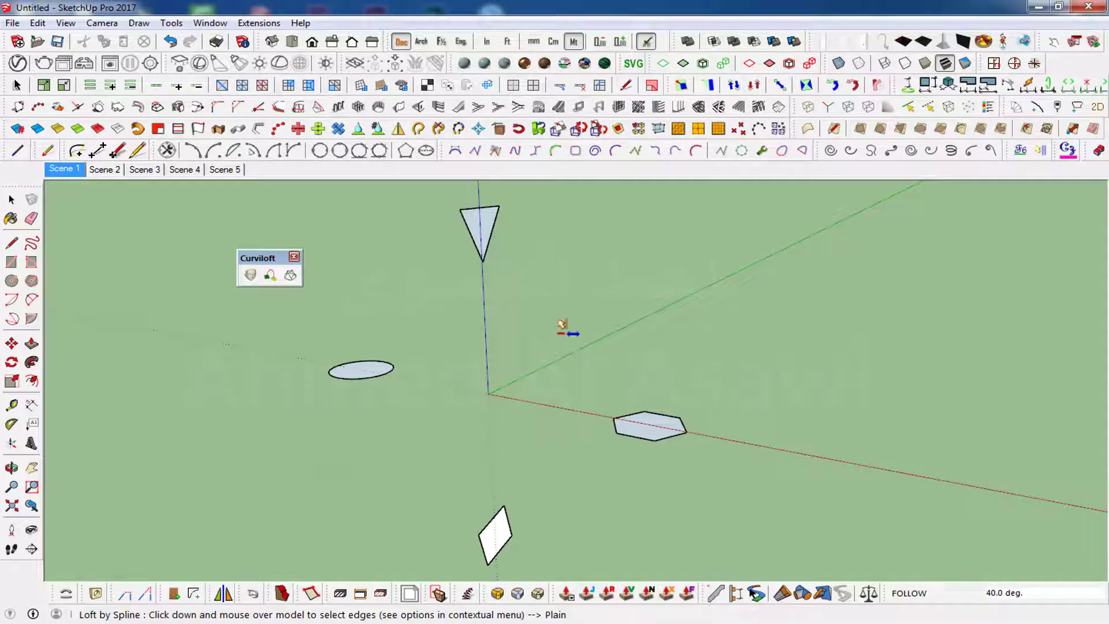
left_click(661, 442)
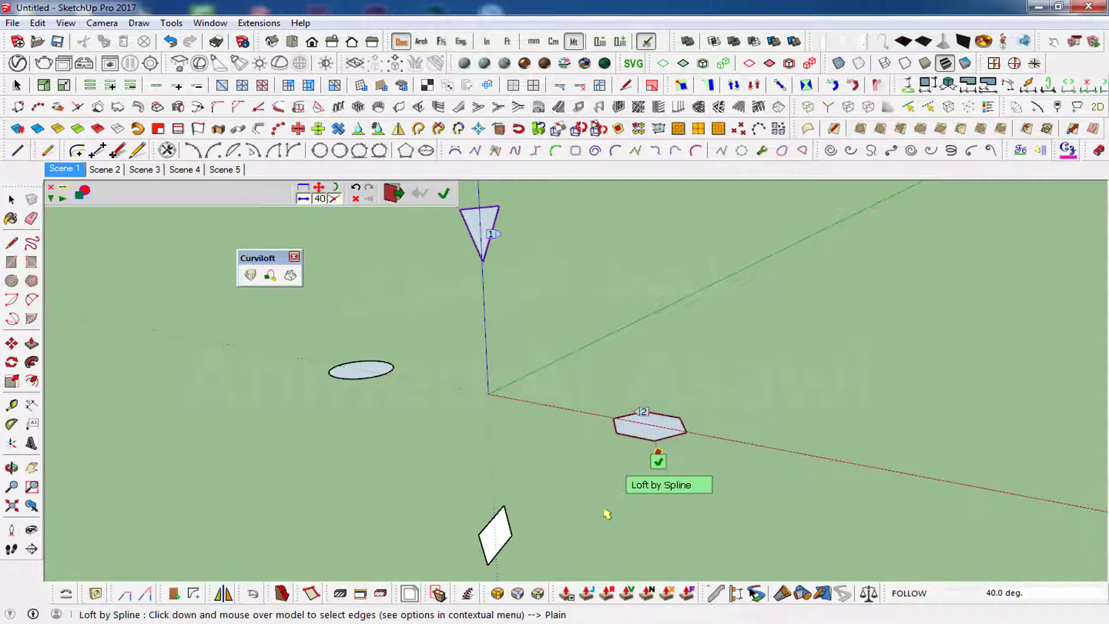
middle_click_drag(607, 513, 701, 448)
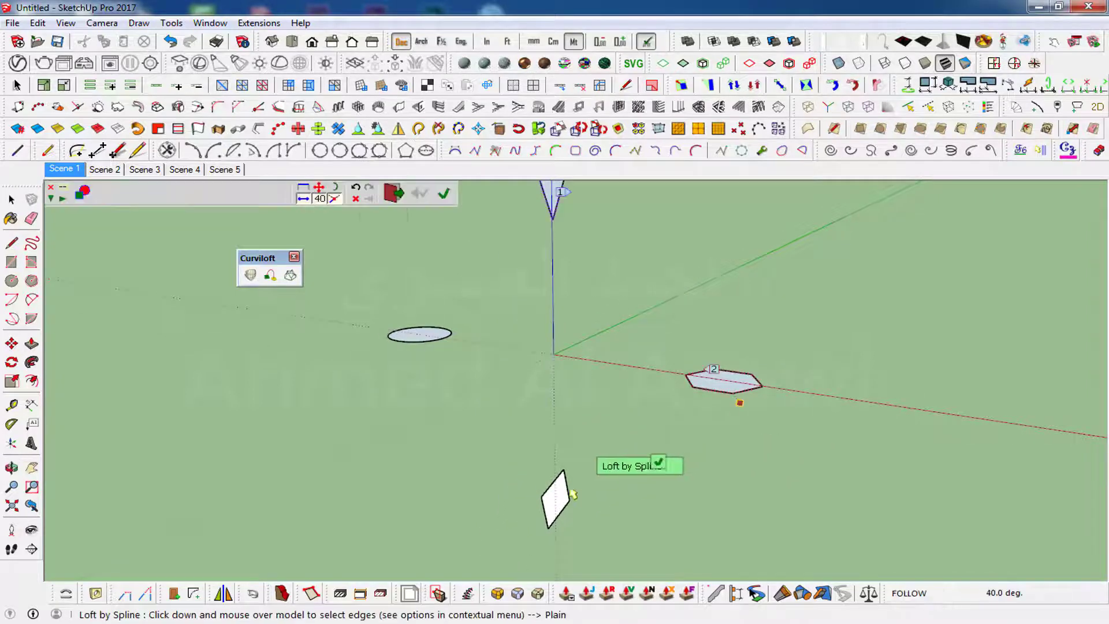
left_click(553, 490)
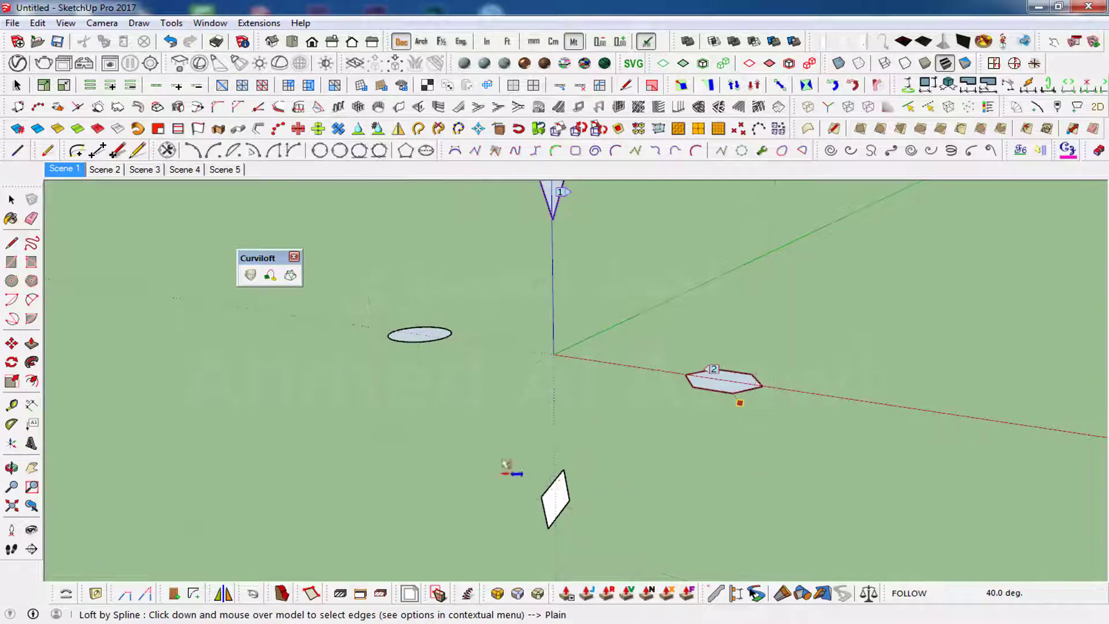
left_click(436, 345)
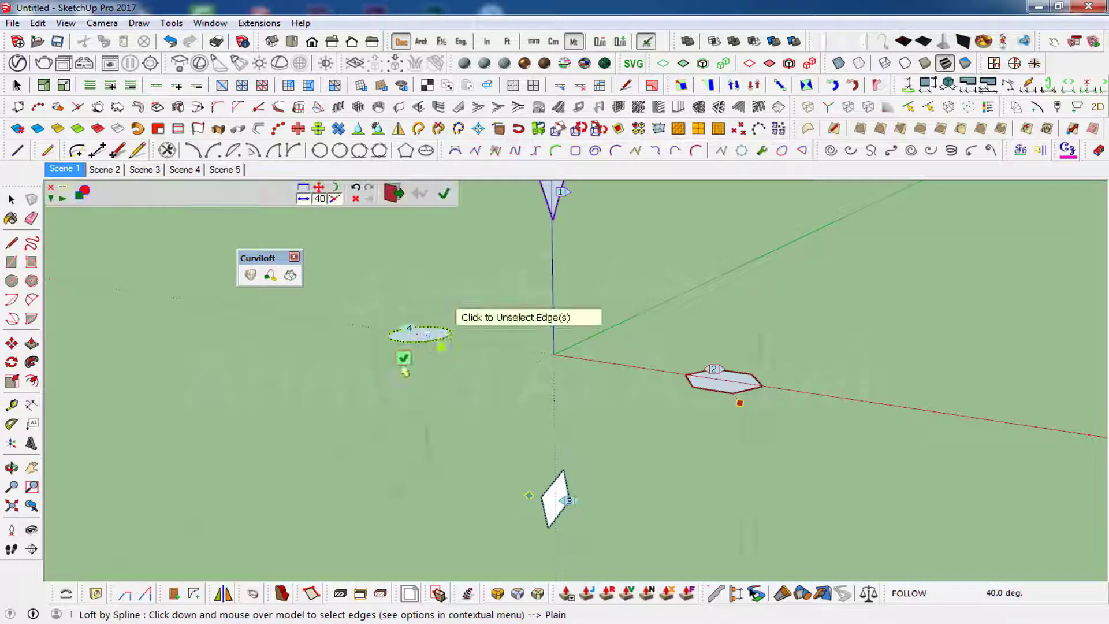
left_click(404, 358)
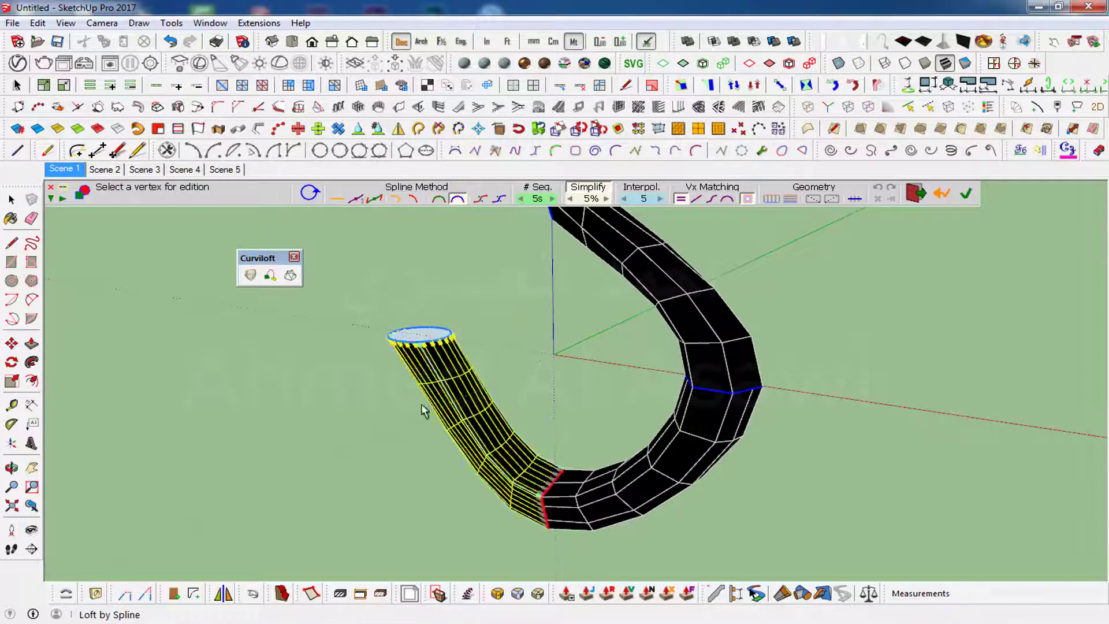
middle_click_drag(425, 413, 463, 472)
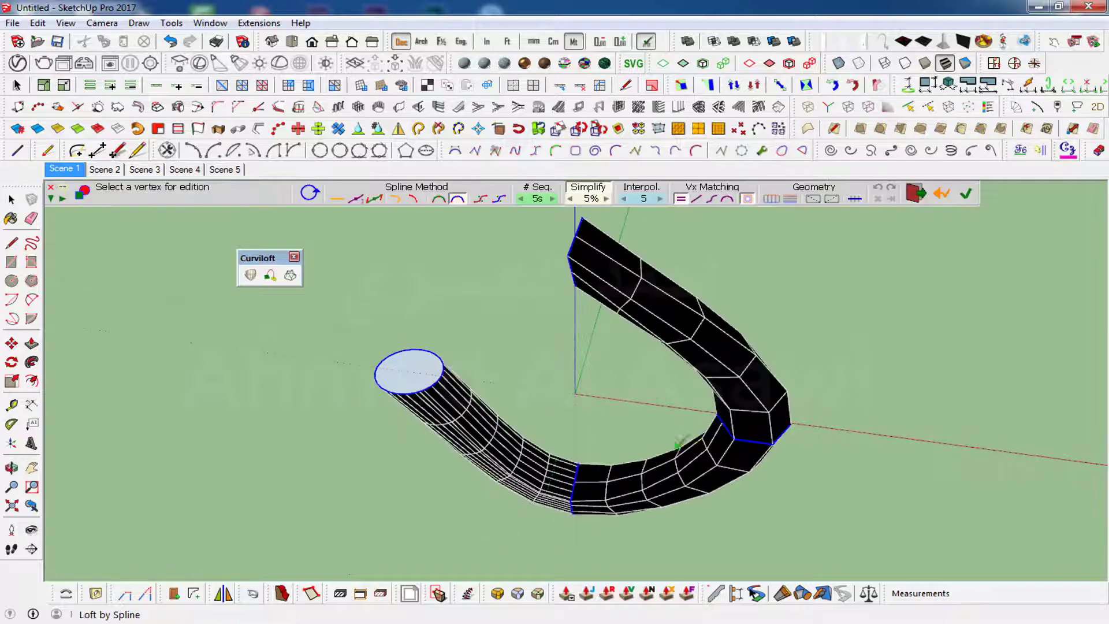
key("Escape")
mouse_move(575, 524)
middle_mouse_down()
mouse_move(728, 506)
mouse_move(749, 369)
mouse_move(775, 415)
middle_mouse_up()
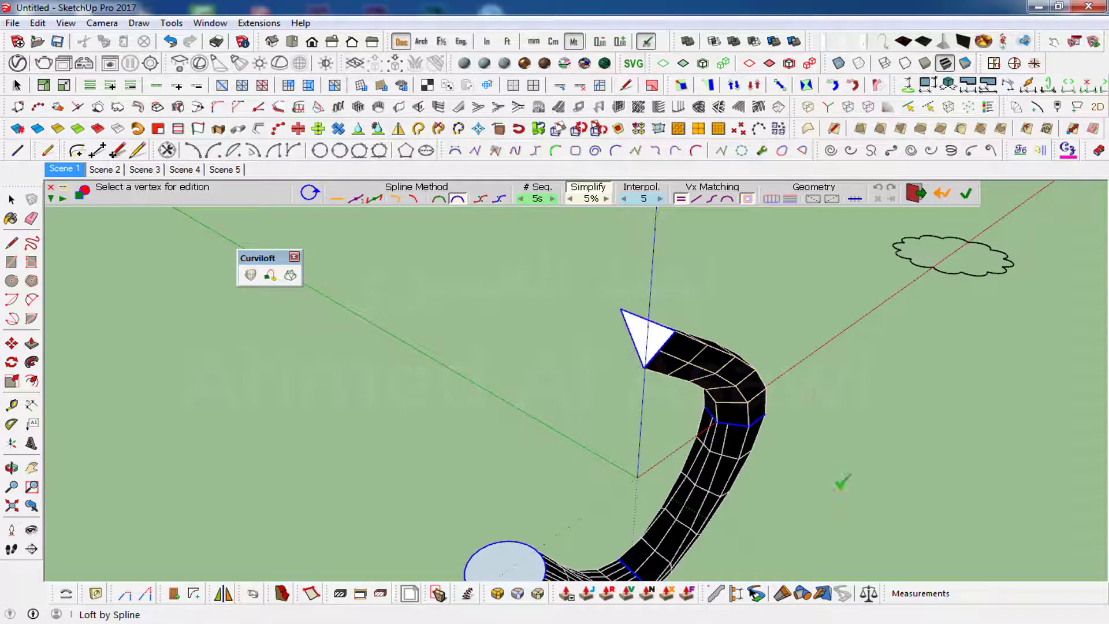
middle_click_drag(843, 483, 725, 421)
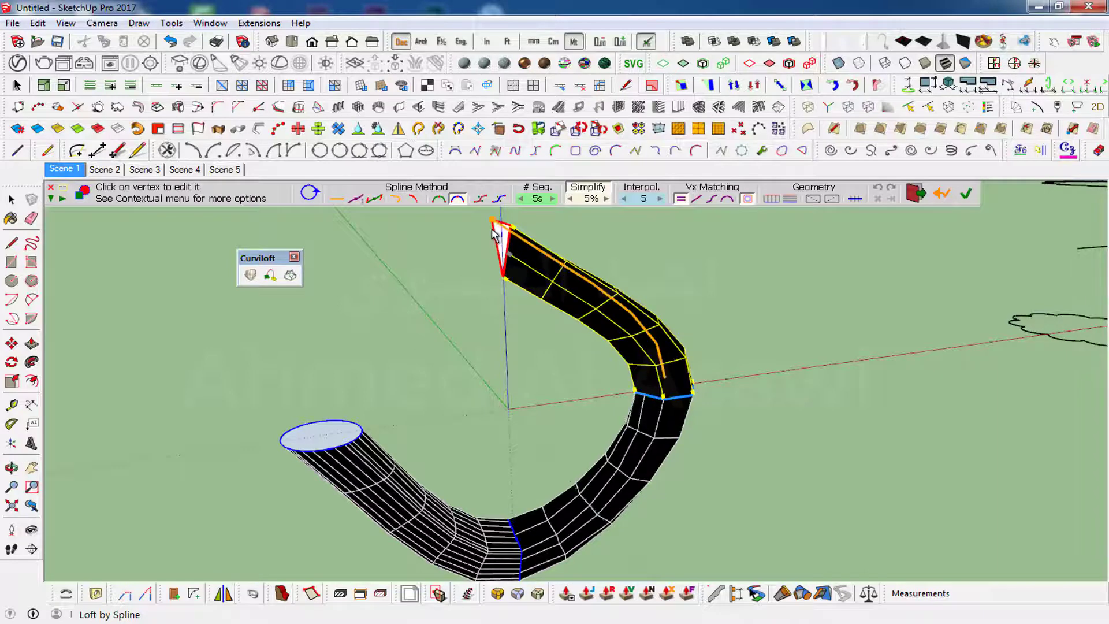
mouse_move(797, 471)
middle_mouse_down()
mouse_move(604, 497)
mouse_move(805, 545)
mouse_move(634, 404)
middle_mouse_up()
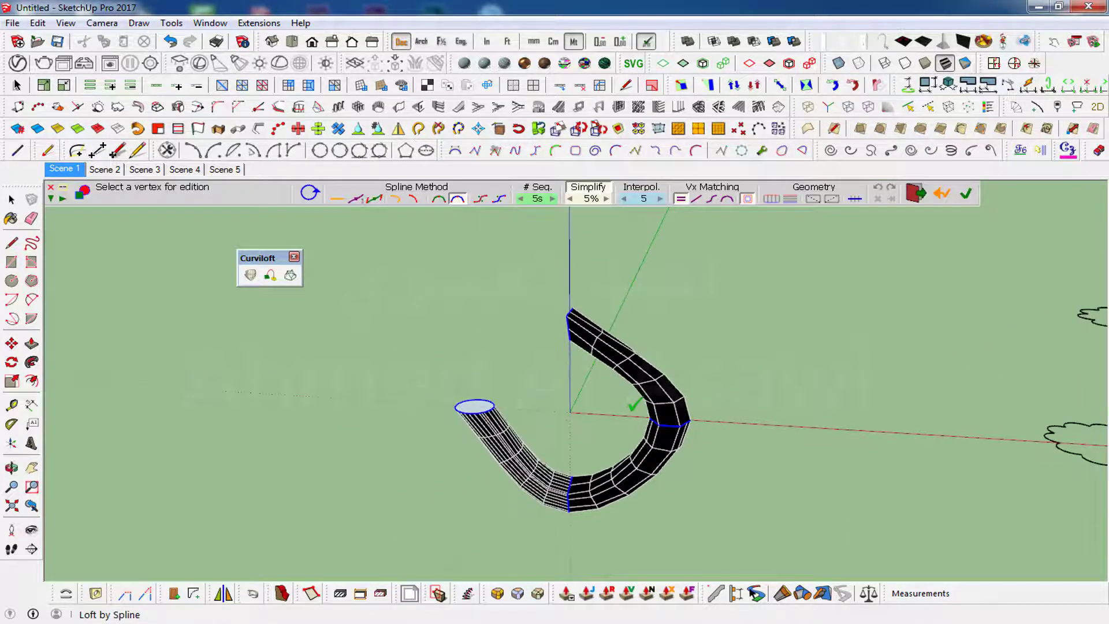
scroll(611, 364, "up", 2)
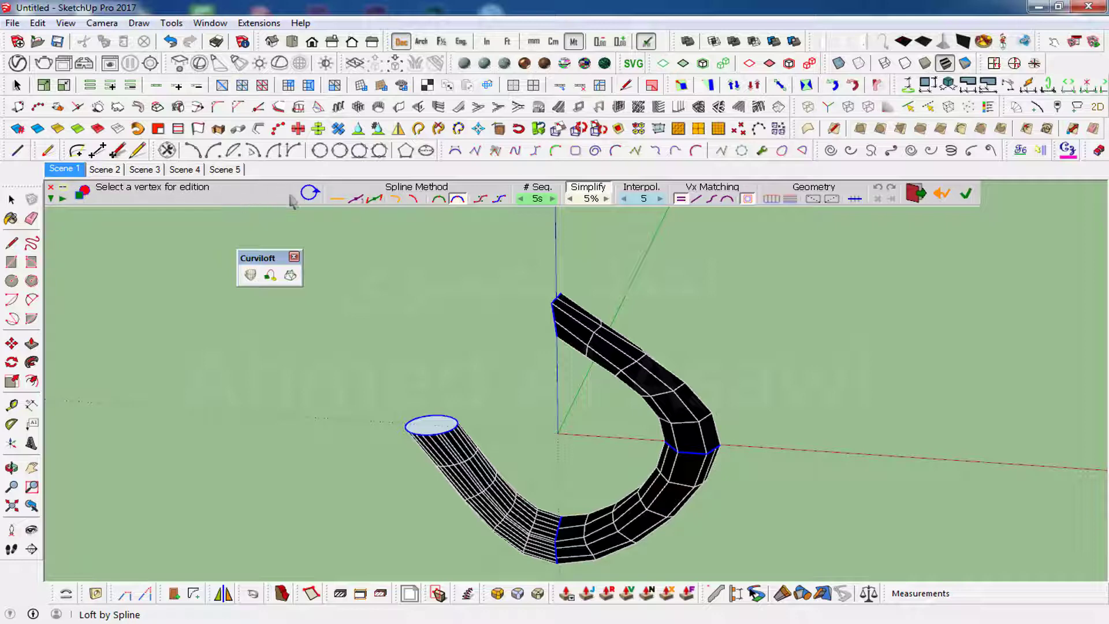
- Try Curviloft's panel position, closed-loop and wireframe toggles, keeping the loft an open U
left_click(63, 200)
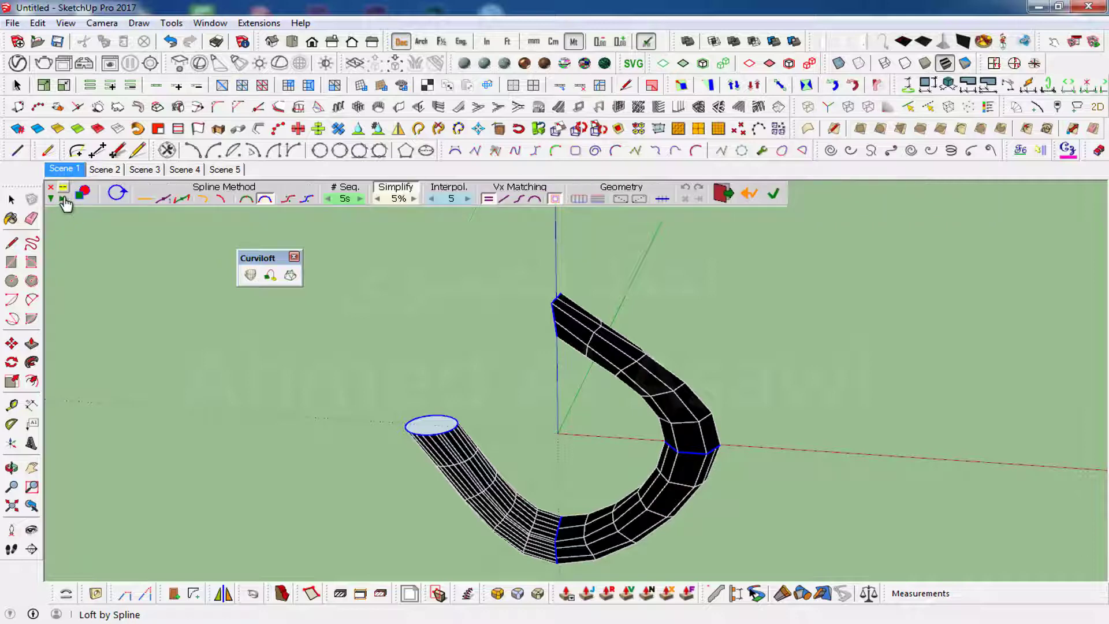
left_click(63, 202)
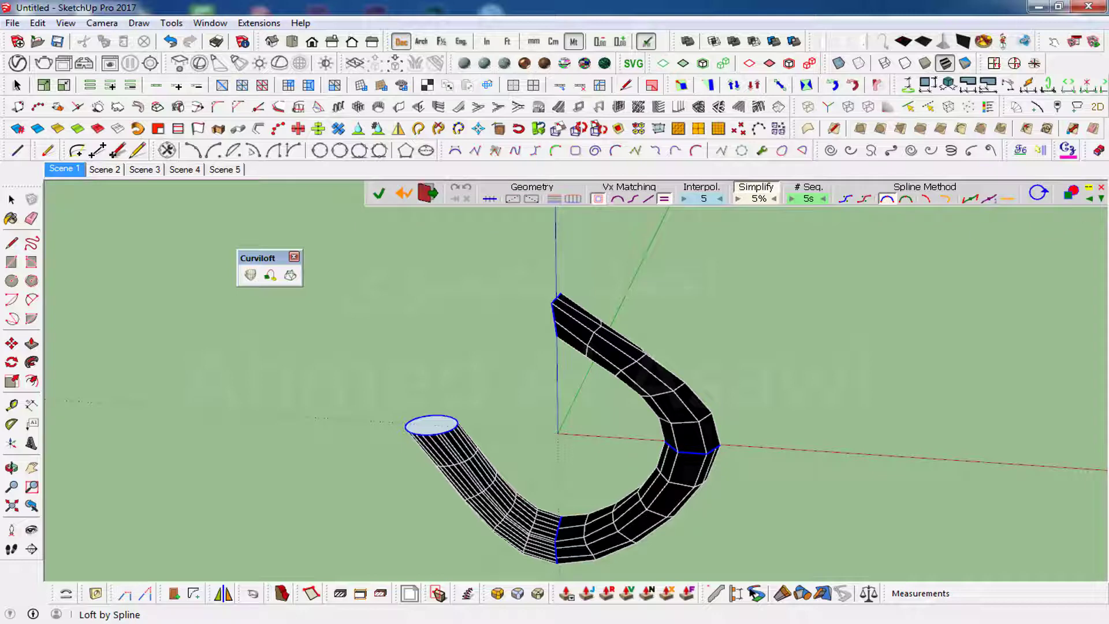
left_click(1091, 199)
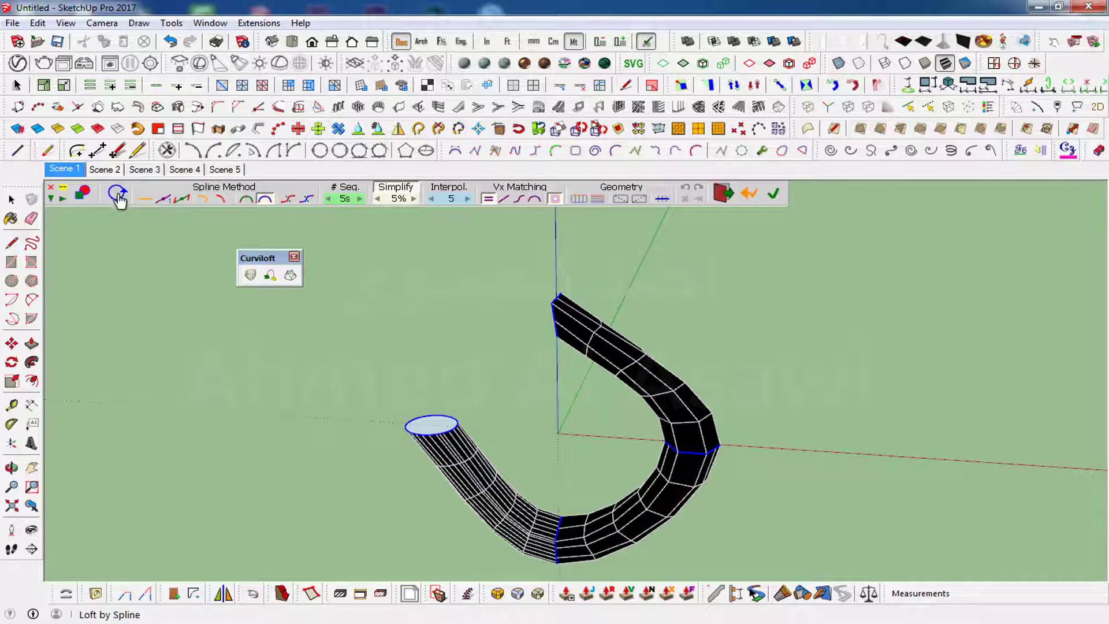
left_click(117, 193)
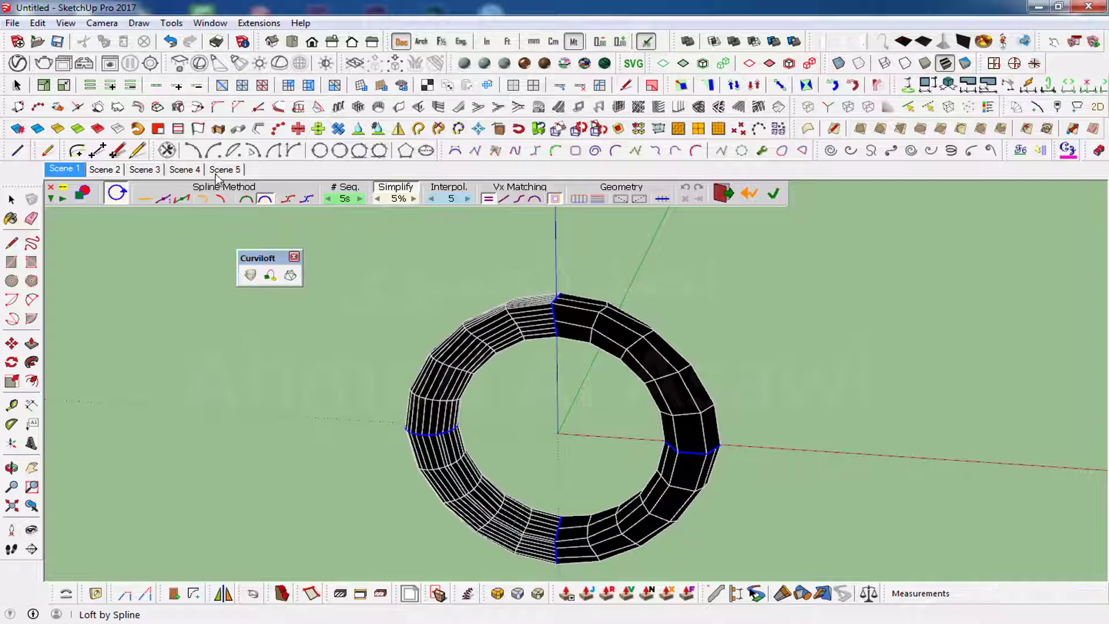
left_click(116, 193)
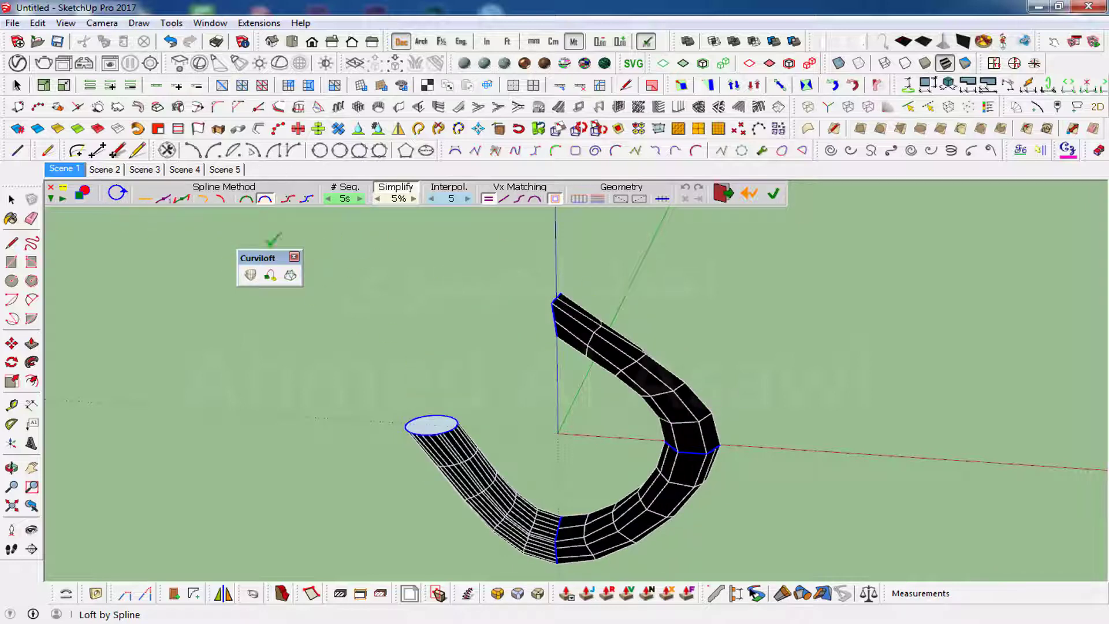
left_click(598, 199)
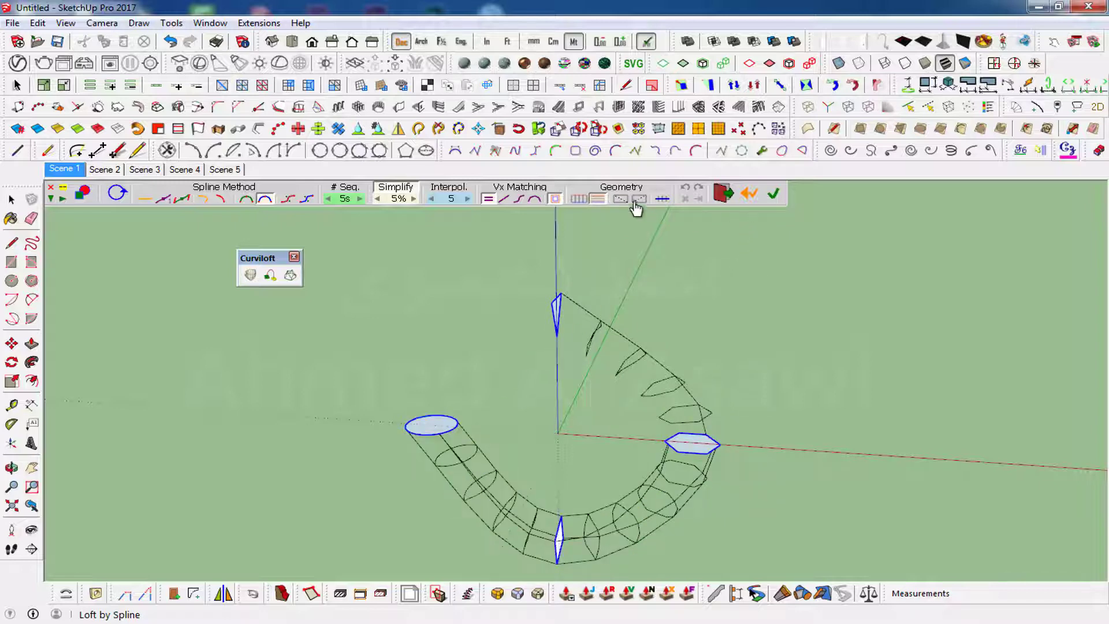
left_click(598, 200)
left_click(579, 199)
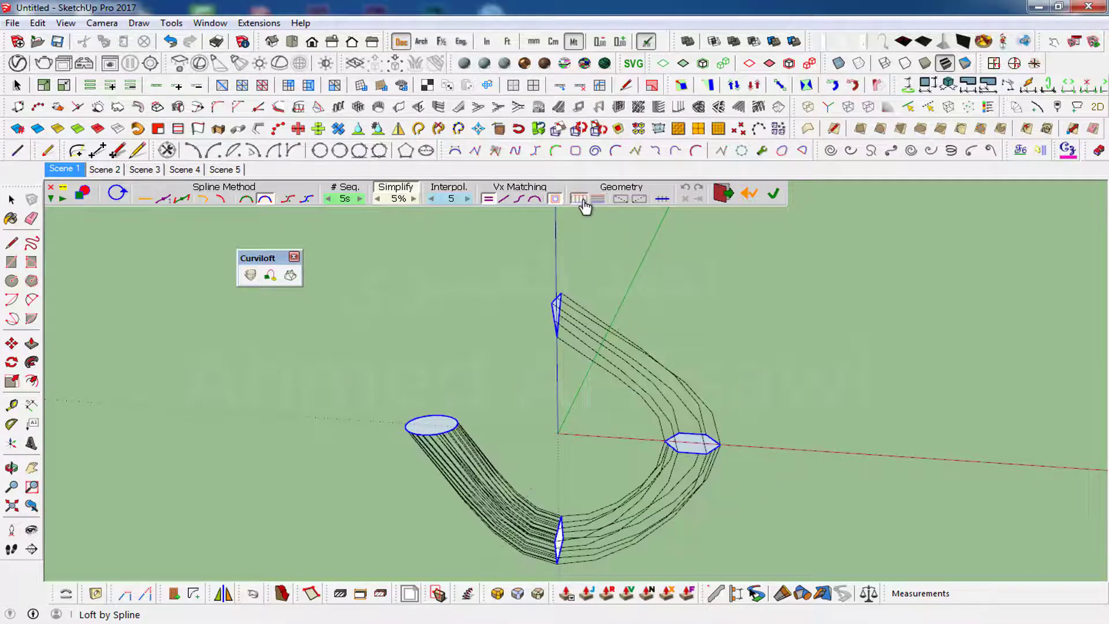
- Switch the preview back to solid and validate the loft as a white tube
middle_click_drag(758, 506, 451, 441)
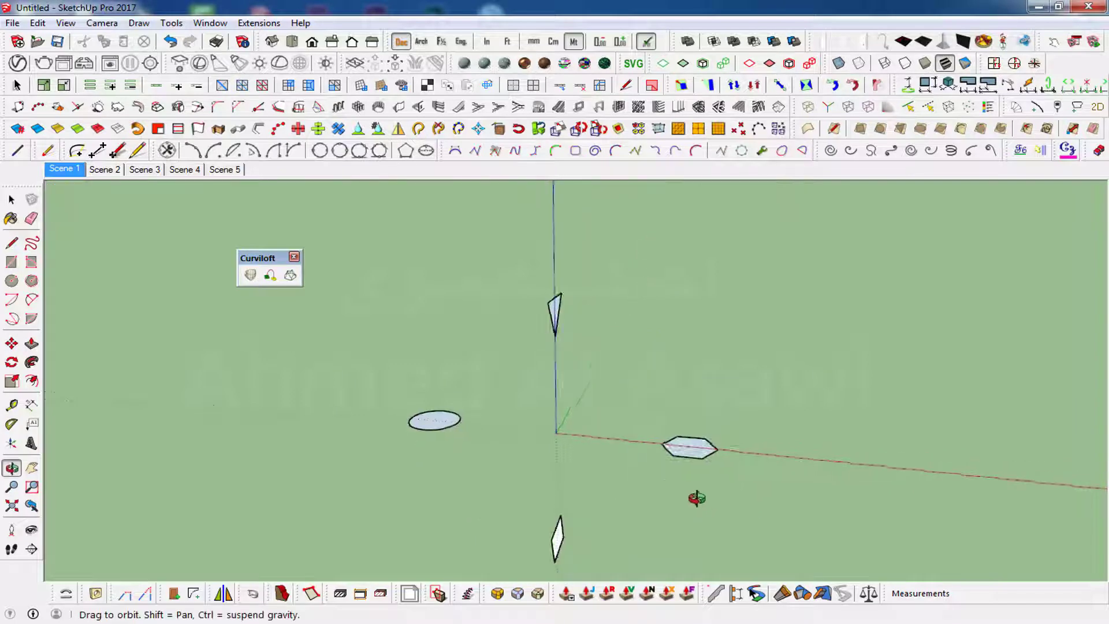
middle_click_drag(680, 477, 926, 490)
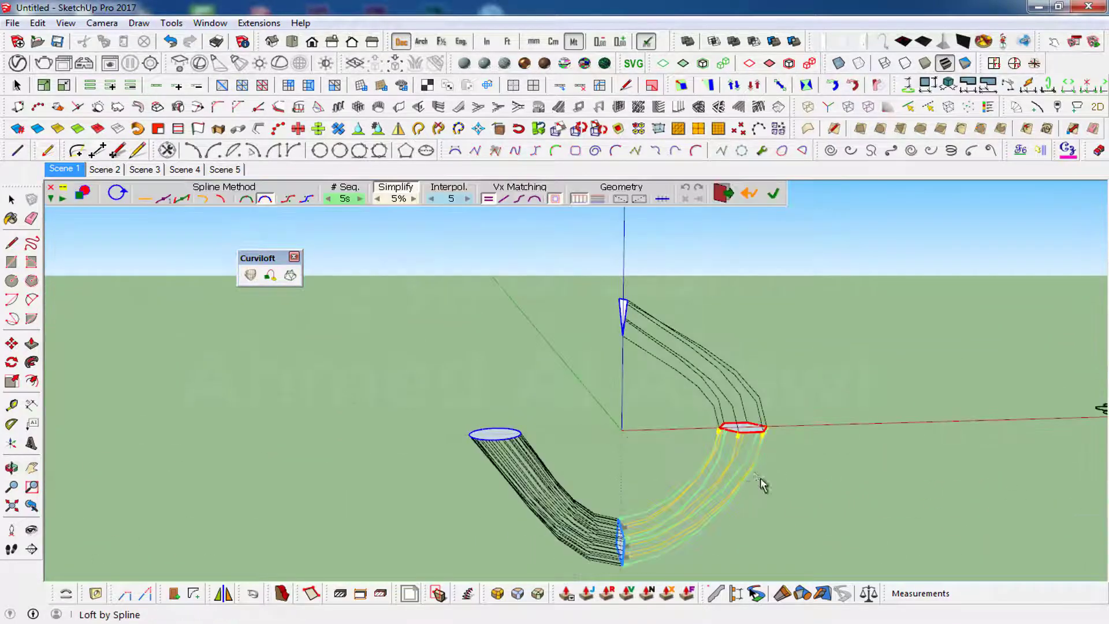
middle_click_drag(760, 483, 774, 444)
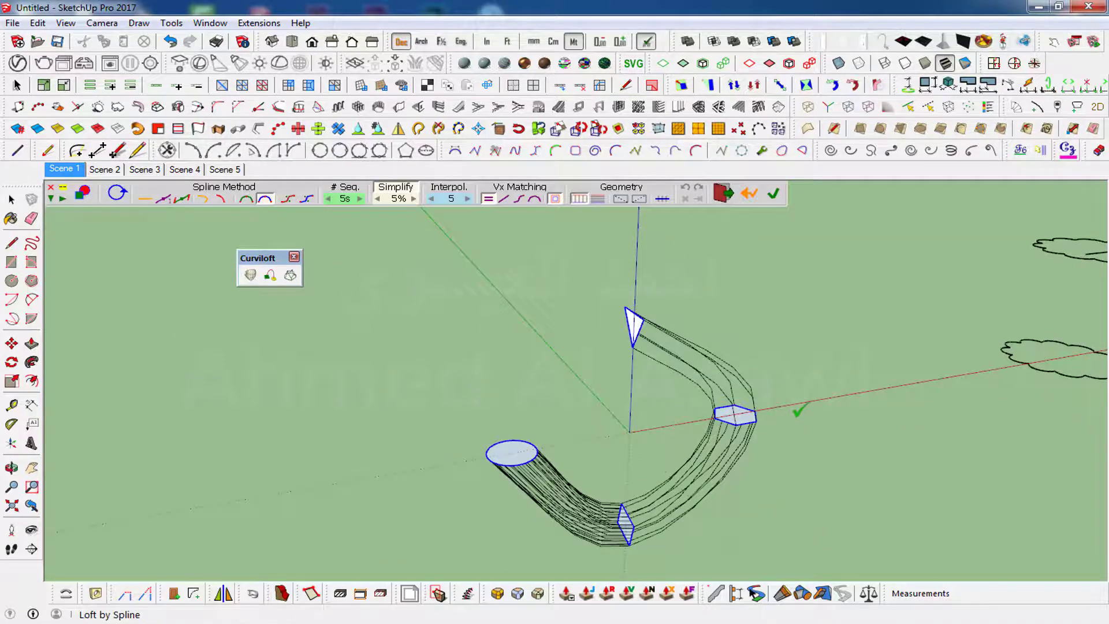
scroll(800, 411, "down", 3)
scroll(797, 413, "up", 3)
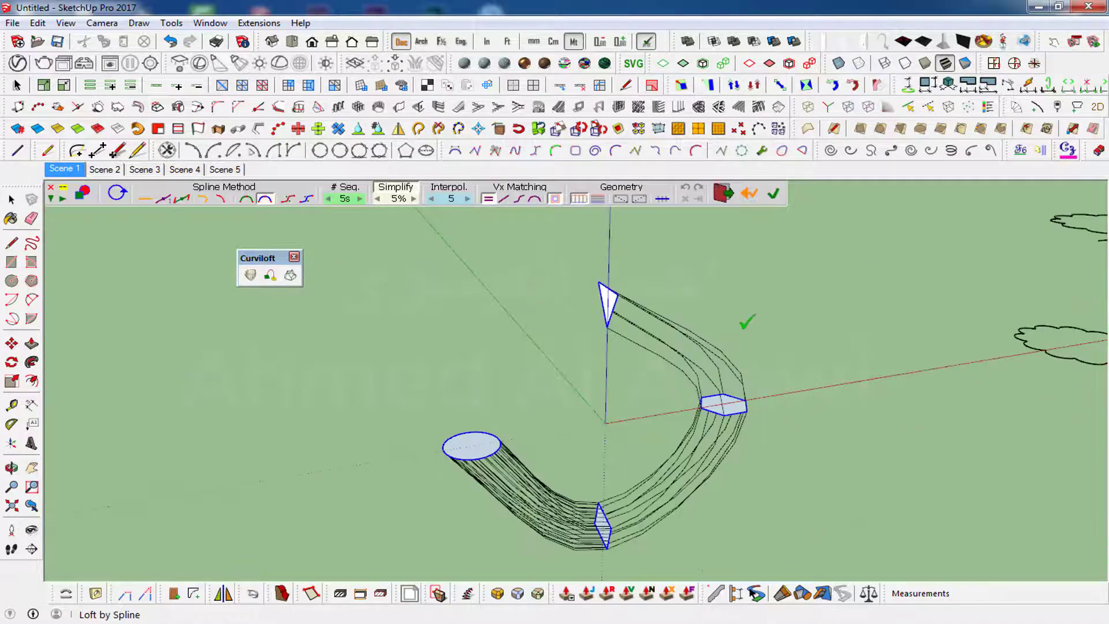
left_click(576, 200)
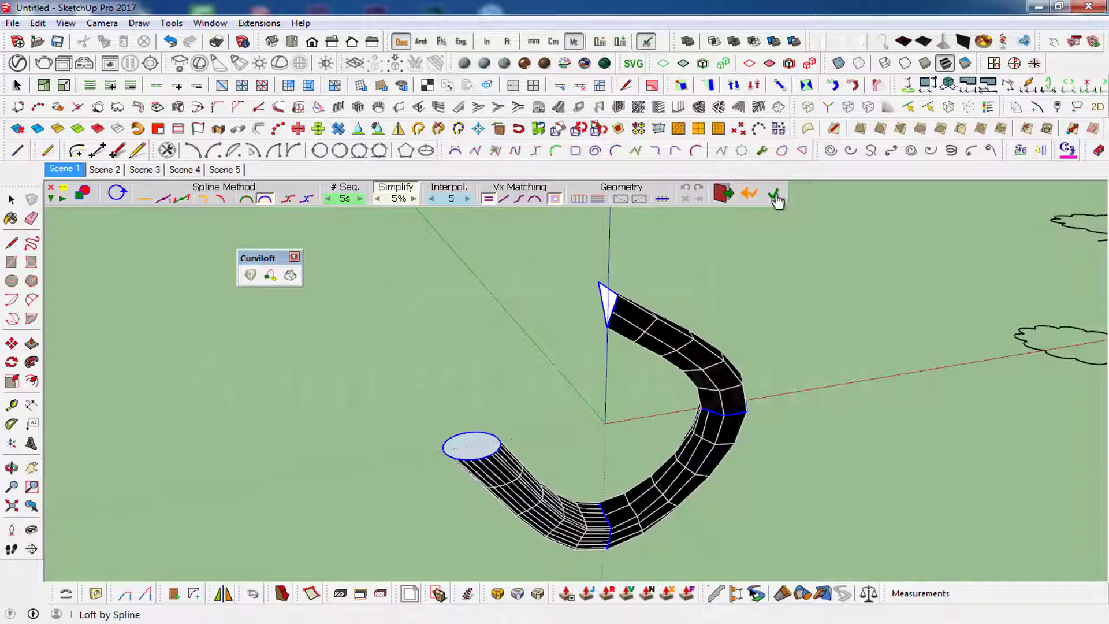
left_click(774, 194)
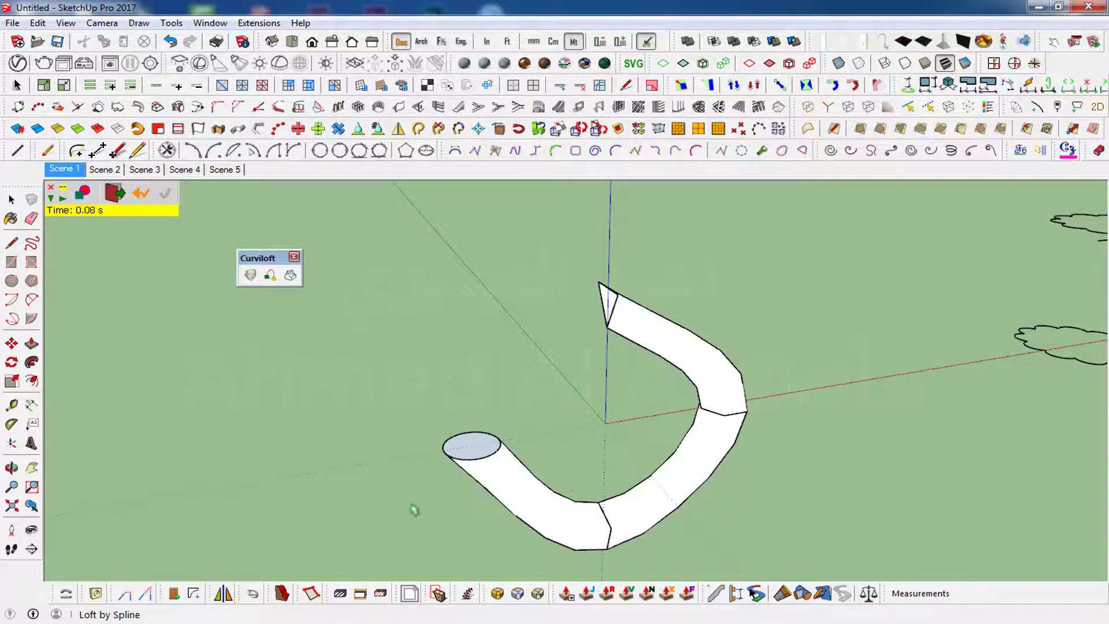
- Return to Select and go to Scene 2 with the cloud outlines
mouse_move(413, 513)
middle_mouse_down()
mouse_move(725, 530)
mouse_move(686, 541)
mouse_move(771, 501)
mouse_move(502, 440)
mouse_move(581, 354)
middle_mouse_up()
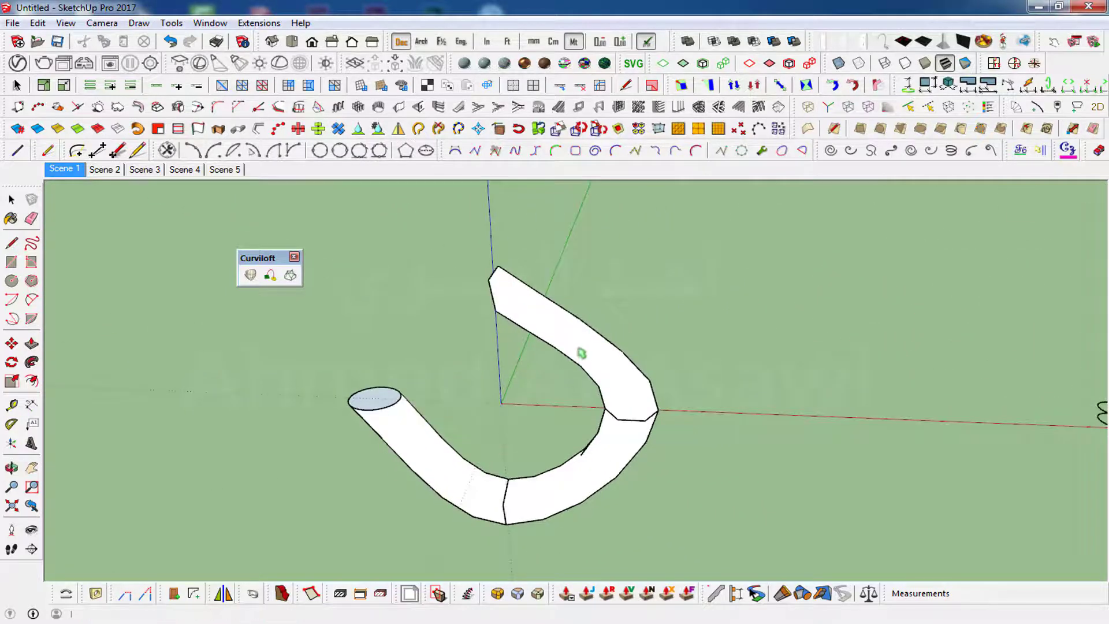
key("space")
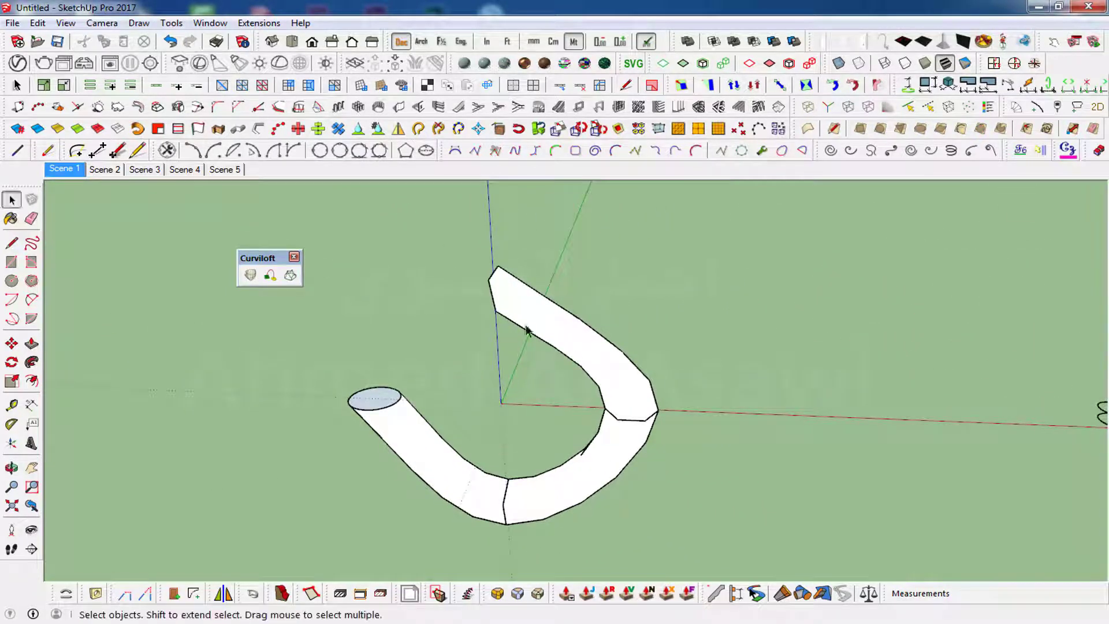
left_click(101, 171)
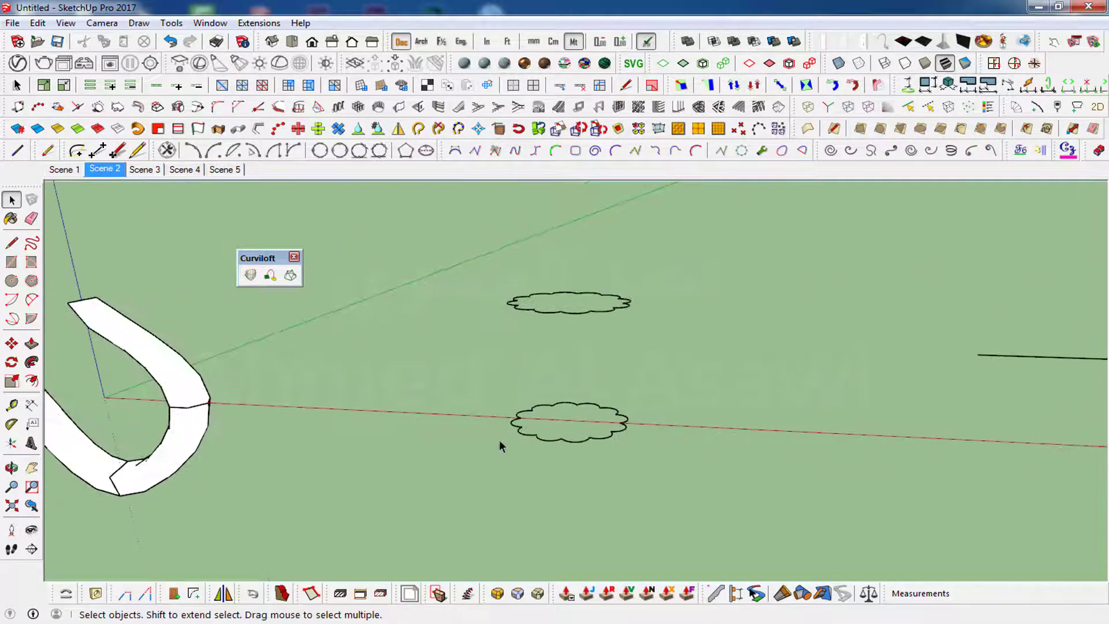
- Make both cloud outlines into a single component
left_click_drag(688, 240, 452, 503)
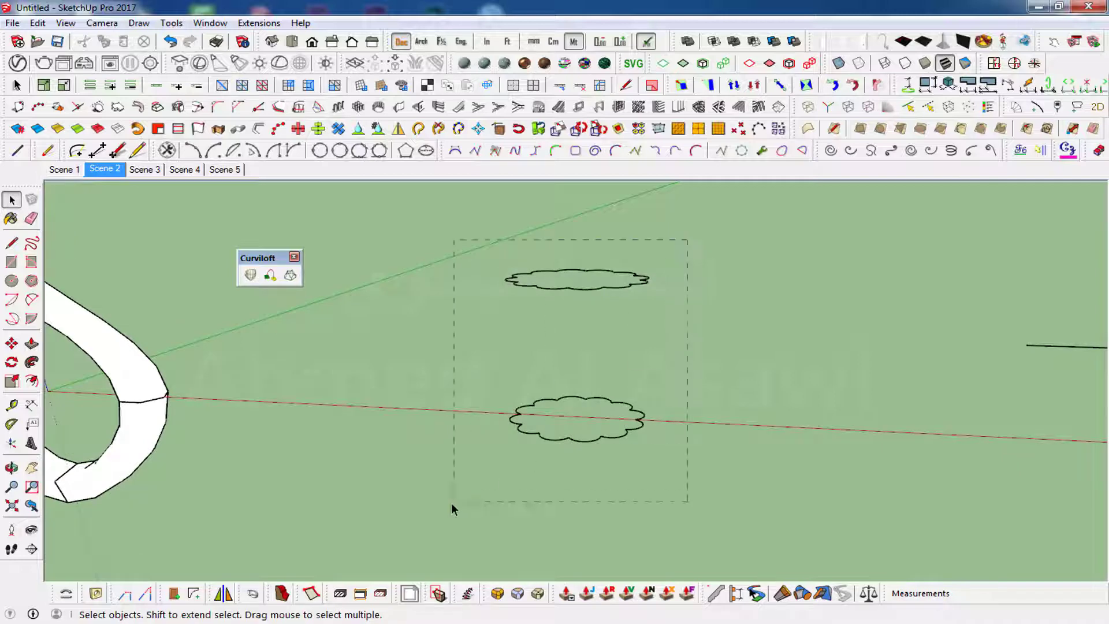
left_click(597, 454)
key("ctrl+z")
right_click(615, 437)
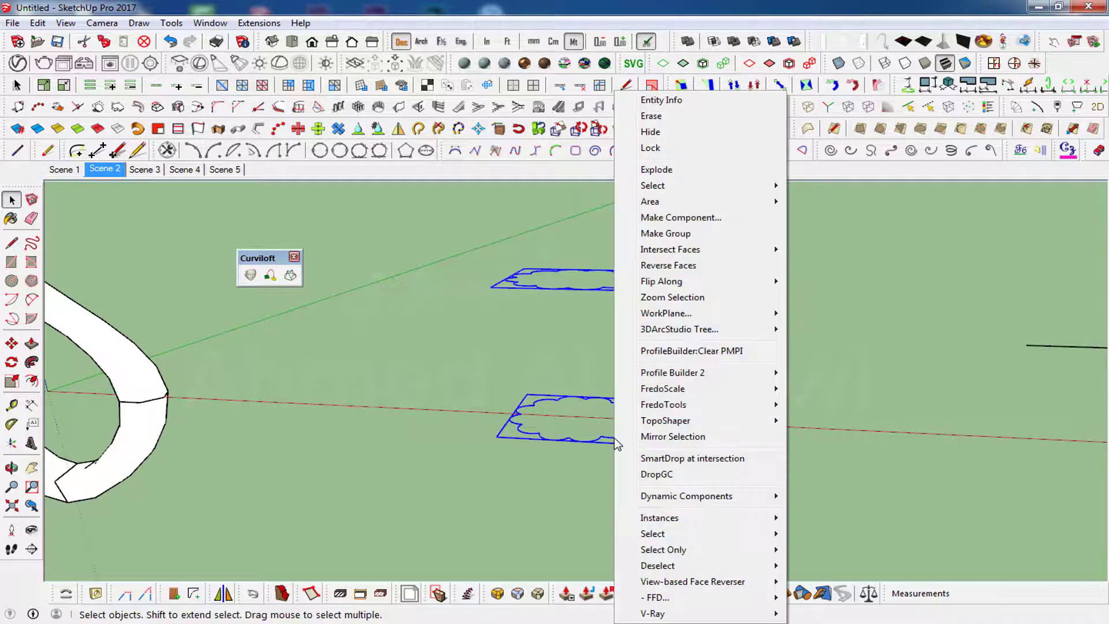
left_click(671, 215)
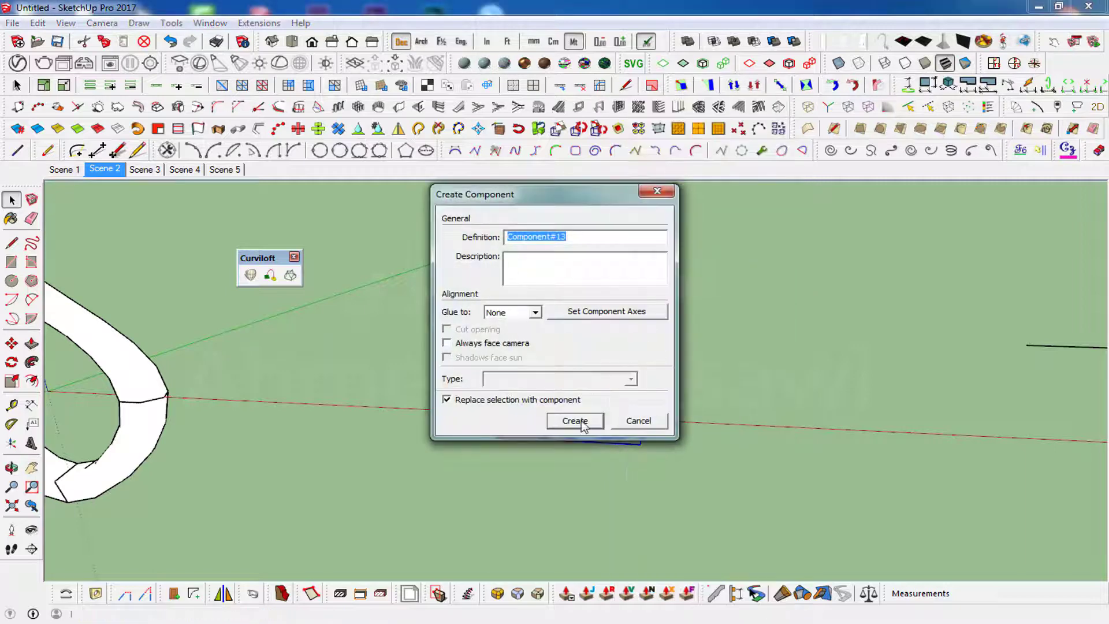
left_click(572, 421)
- Open the cloud component for editing and select both clouds inside
middle_click_drag(572, 425, 608, 343)
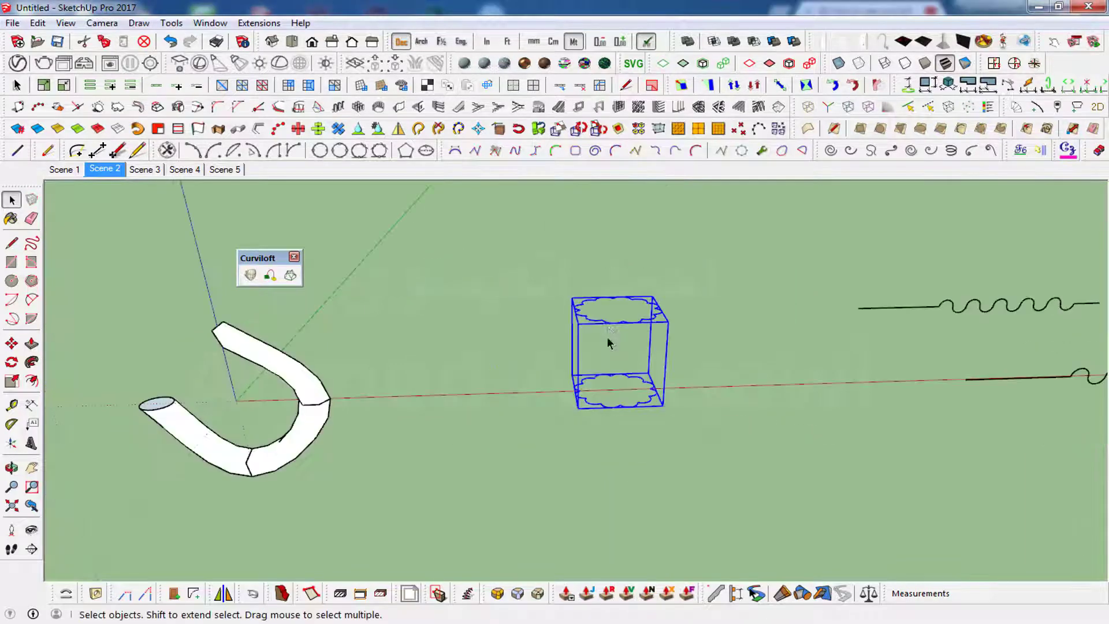
left_click(610, 332)
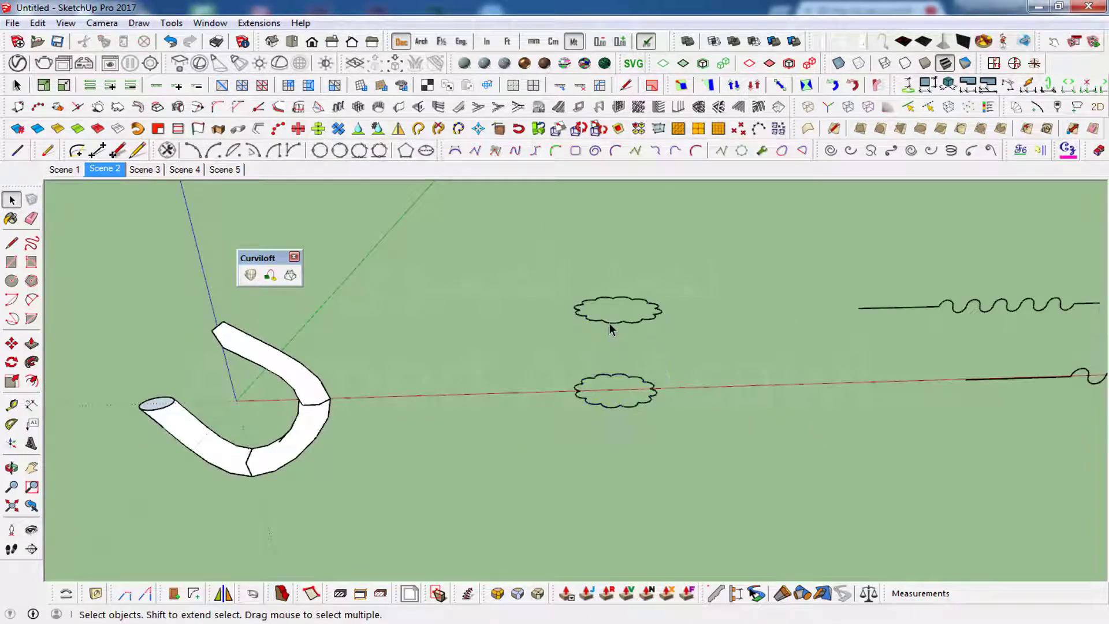
double_click(610, 327)
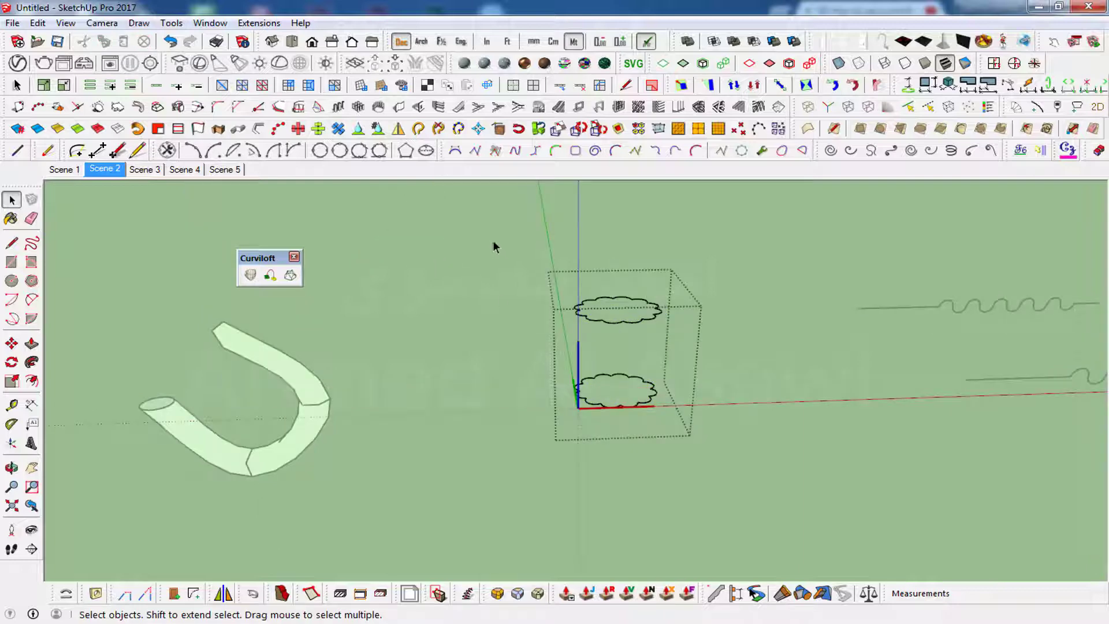
left_click_drag(494, 242, 751, 512)
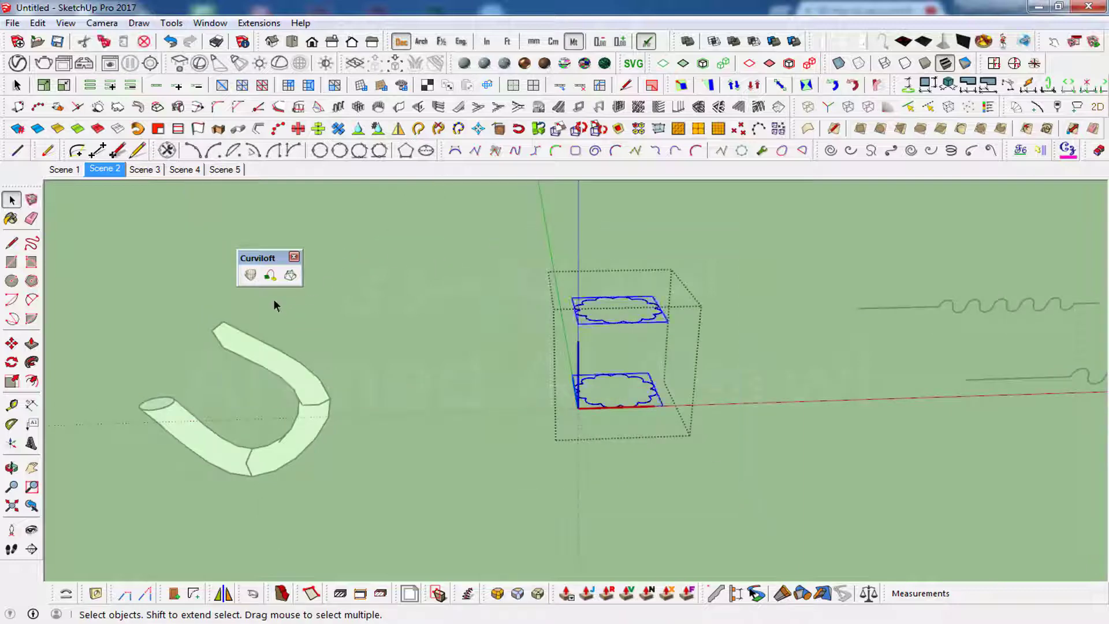
- Loft by Spline between the two clouds, validate, and open the junction's properties panel
left_click(250, 275)
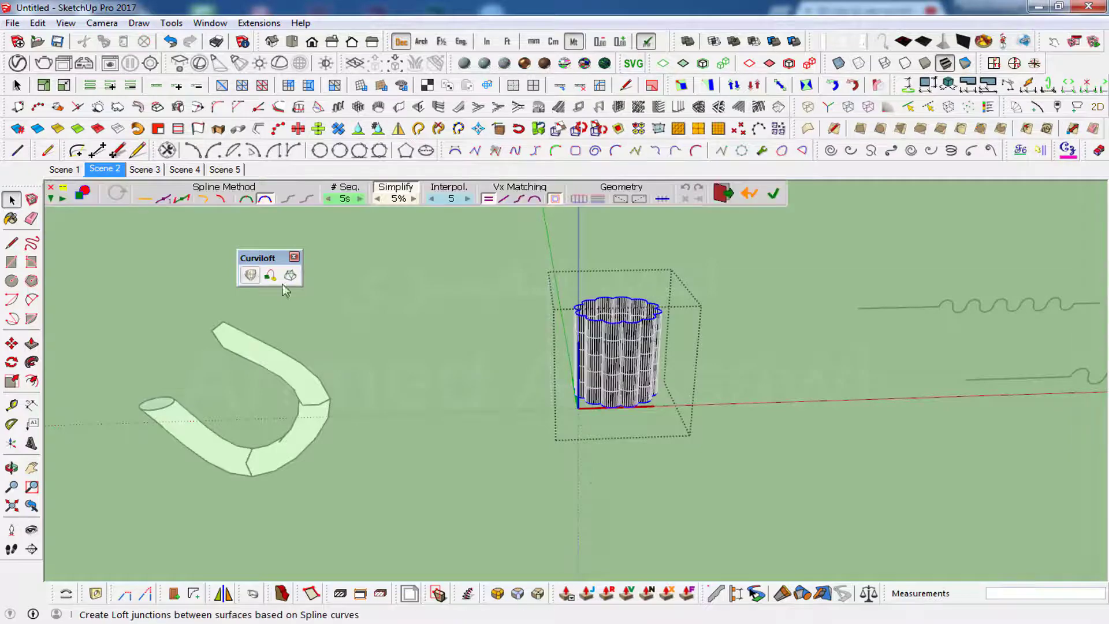
scroll(647, 406, "up", 3)
scroll(647, 406, "up", 3)
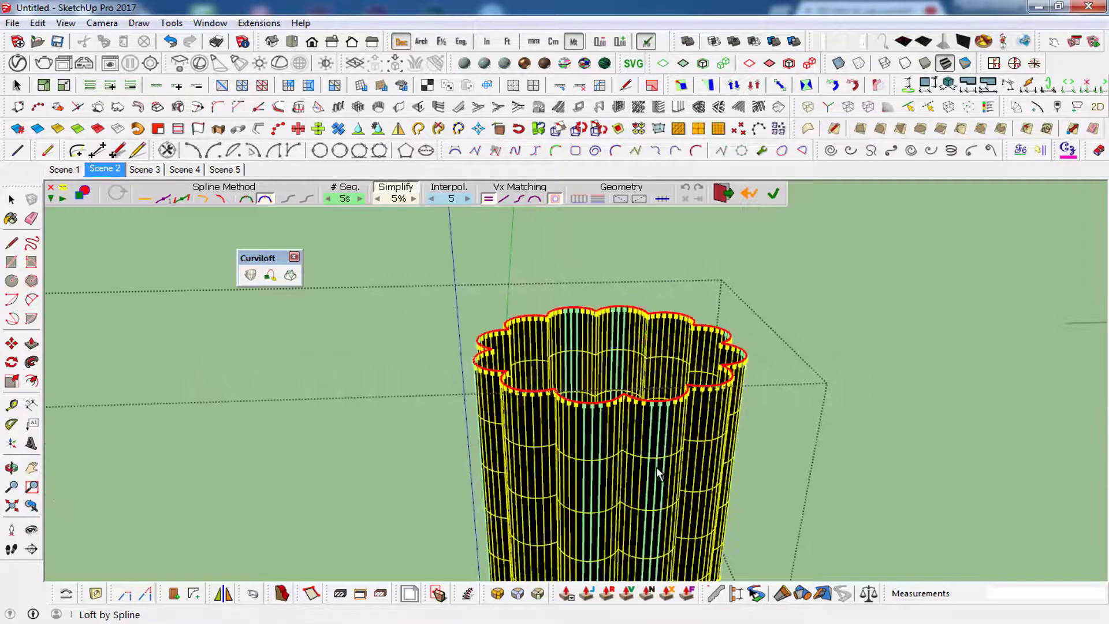
mouse_move(649, 490)
middle_mouse_down()
mouse_move(635, 396)
mouse_move(622, 378)
mouse_move(661, 334)
mouse_move(828, 400)
middle_mouse_up()
left_click(828, 399)
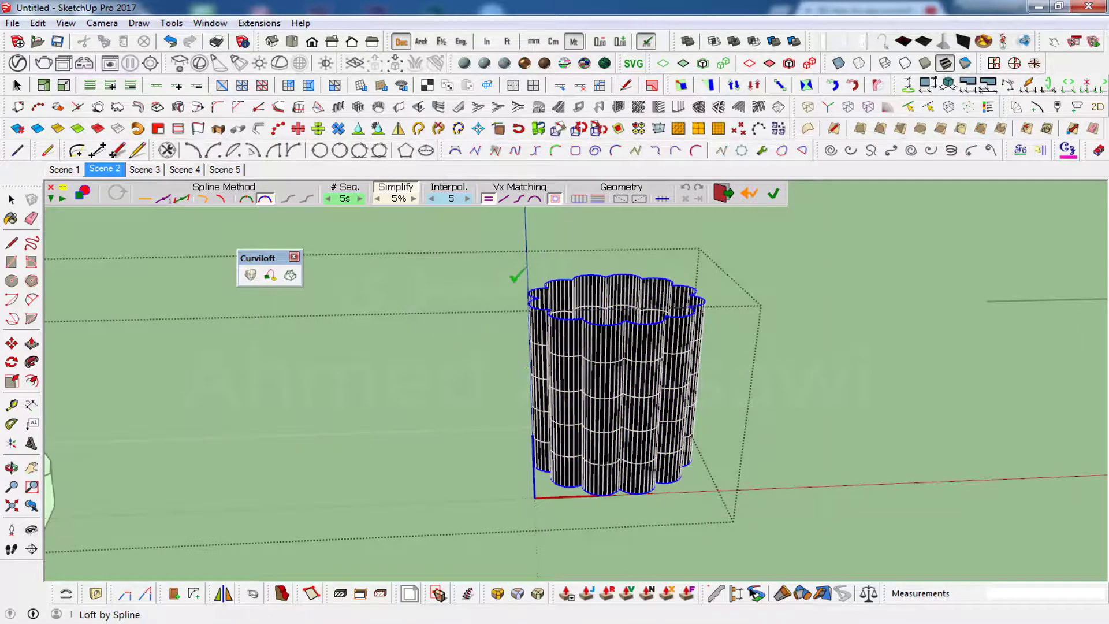
left_click(602, 398)
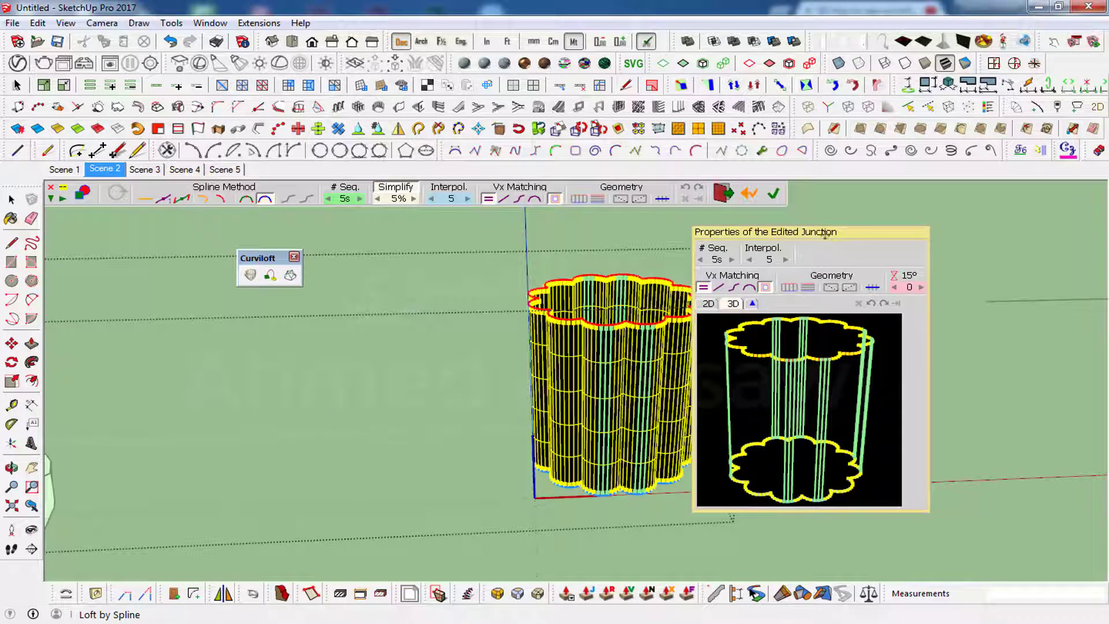
left_click_drag(825, 234, 876, 233)
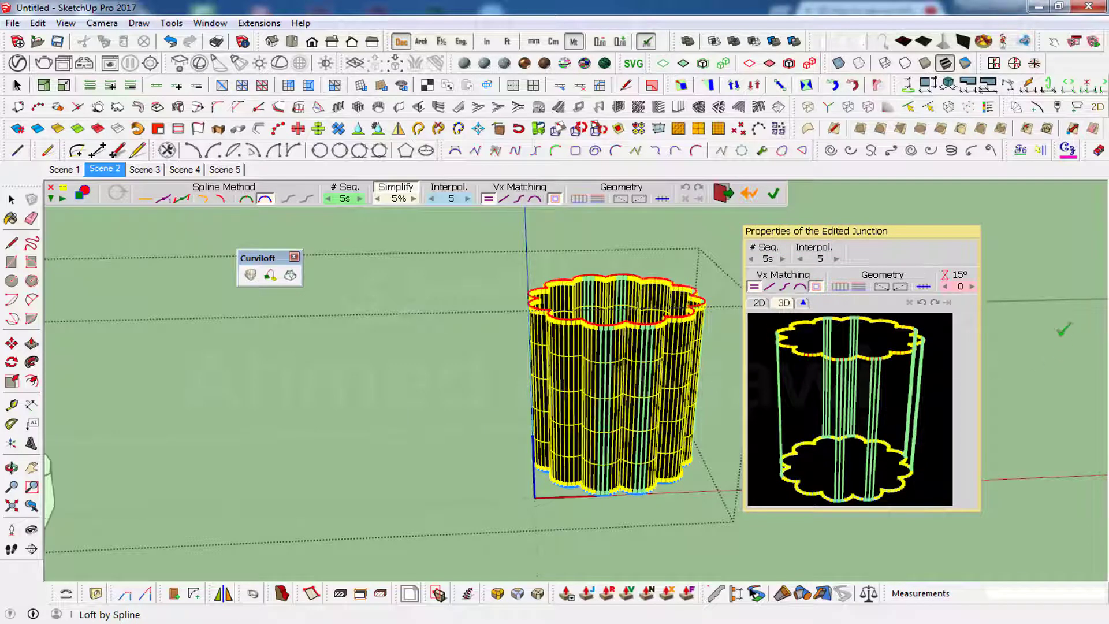
- Step the loft Twist up to 4 and back down to 0 to compare results
left_click(973, 287)
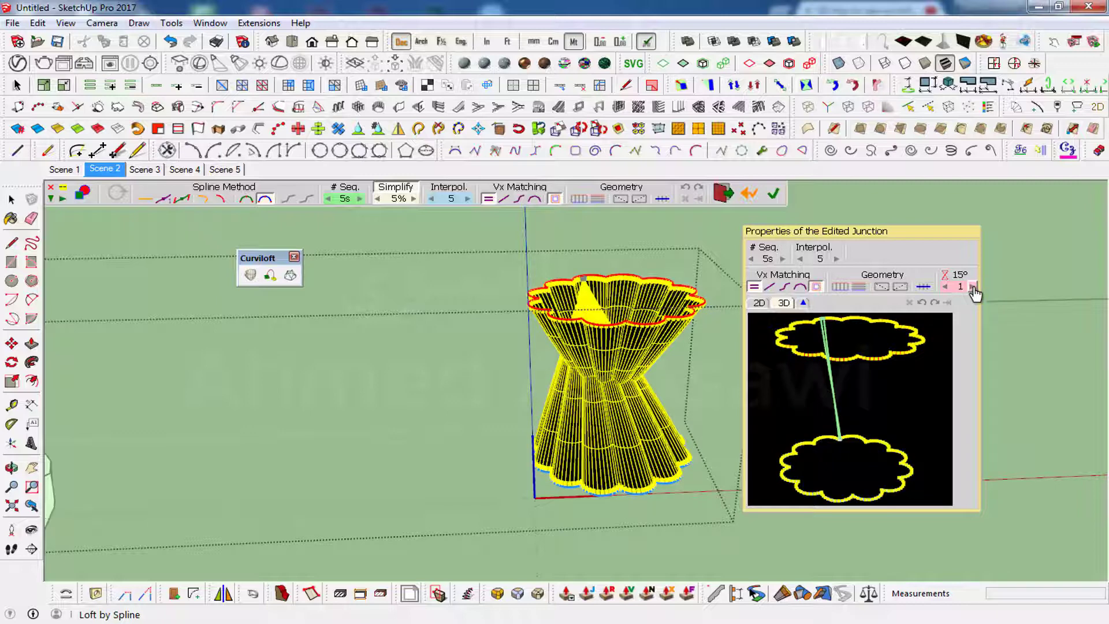
left_click(973, 287)
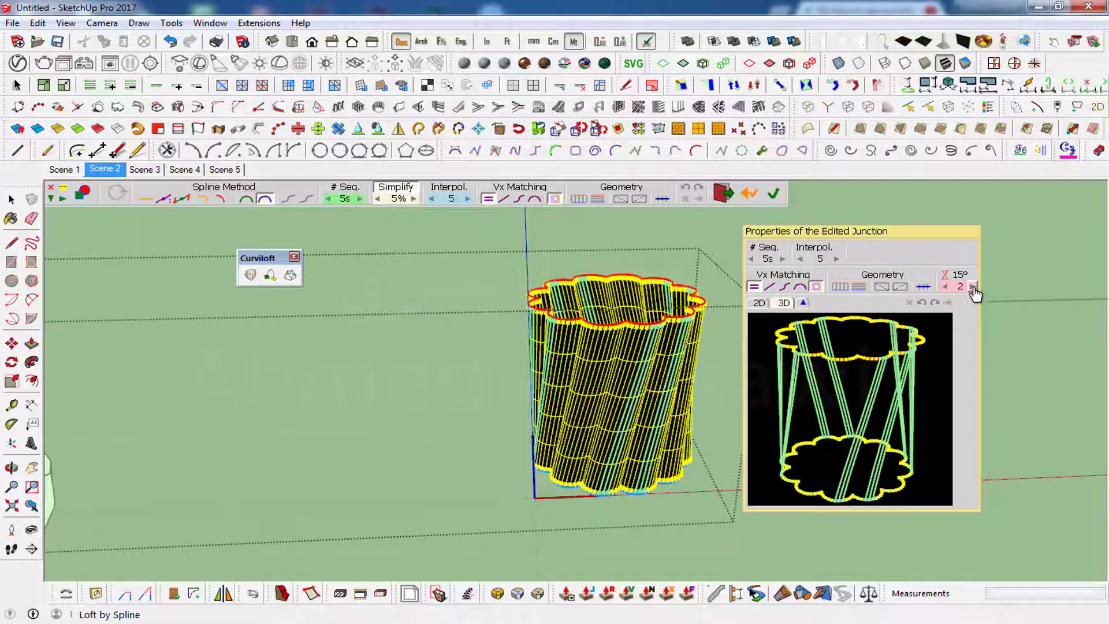
left_click(973, 287)
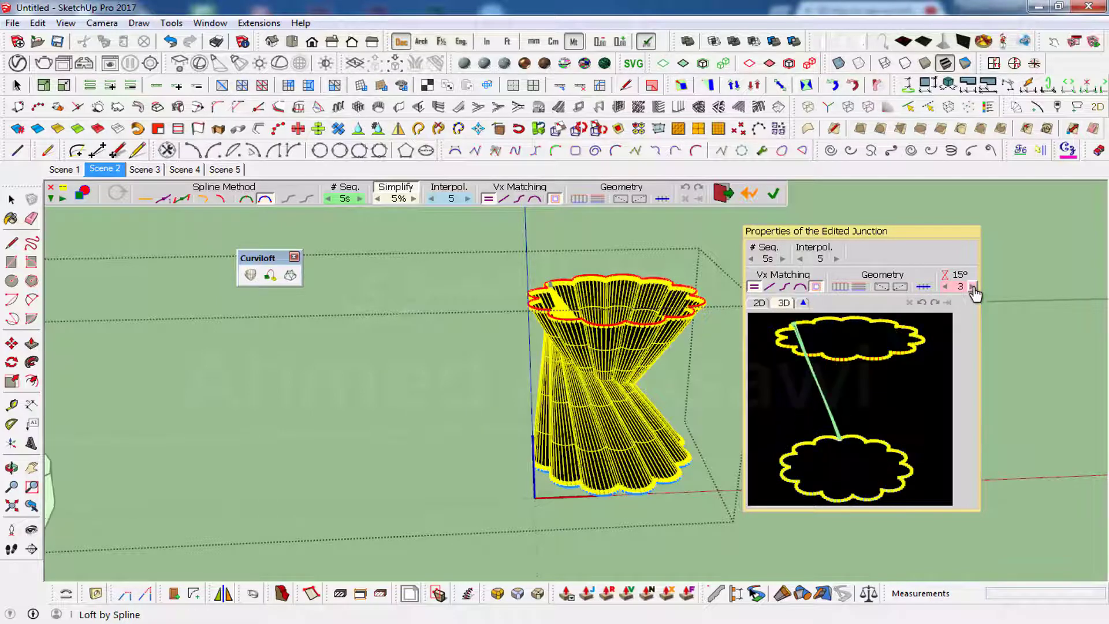
left_click(973, 287)
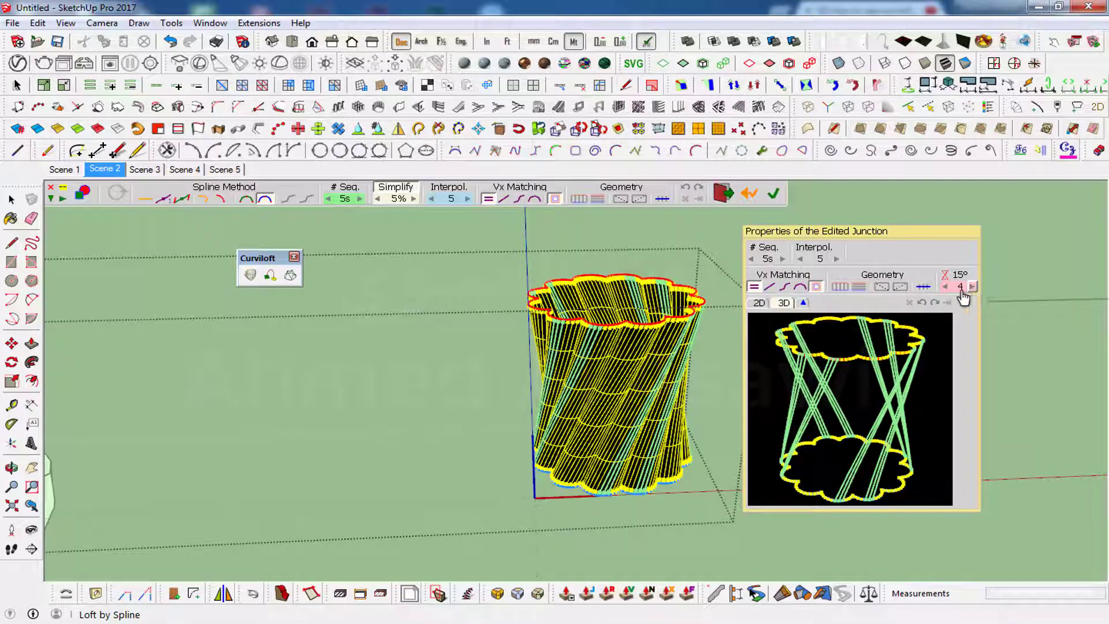
left_click(945, 287)
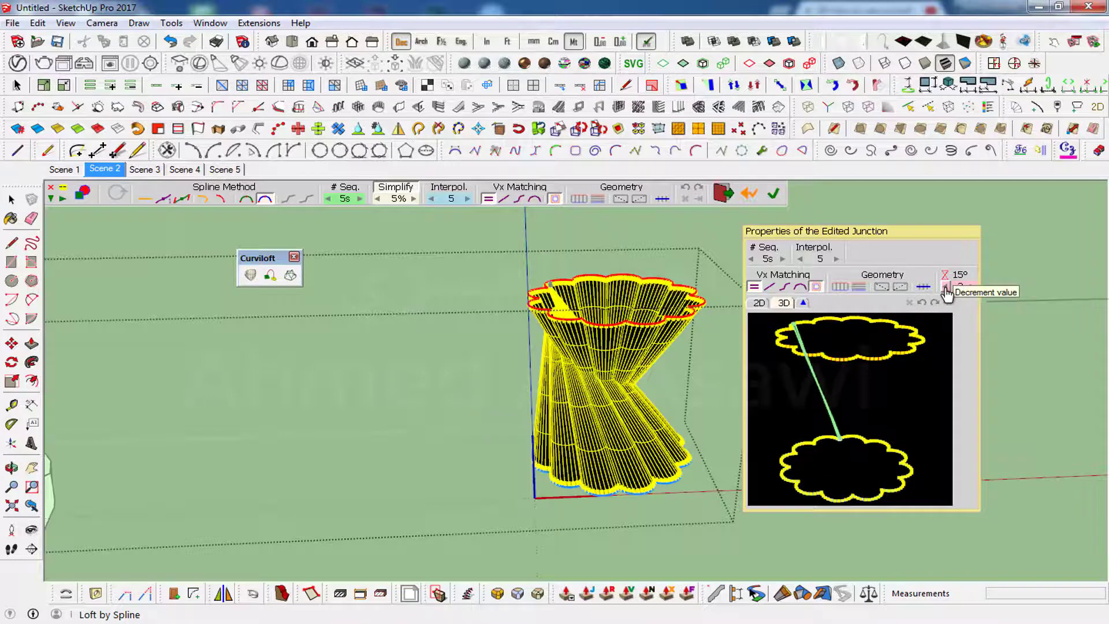
left_click(945, 287)
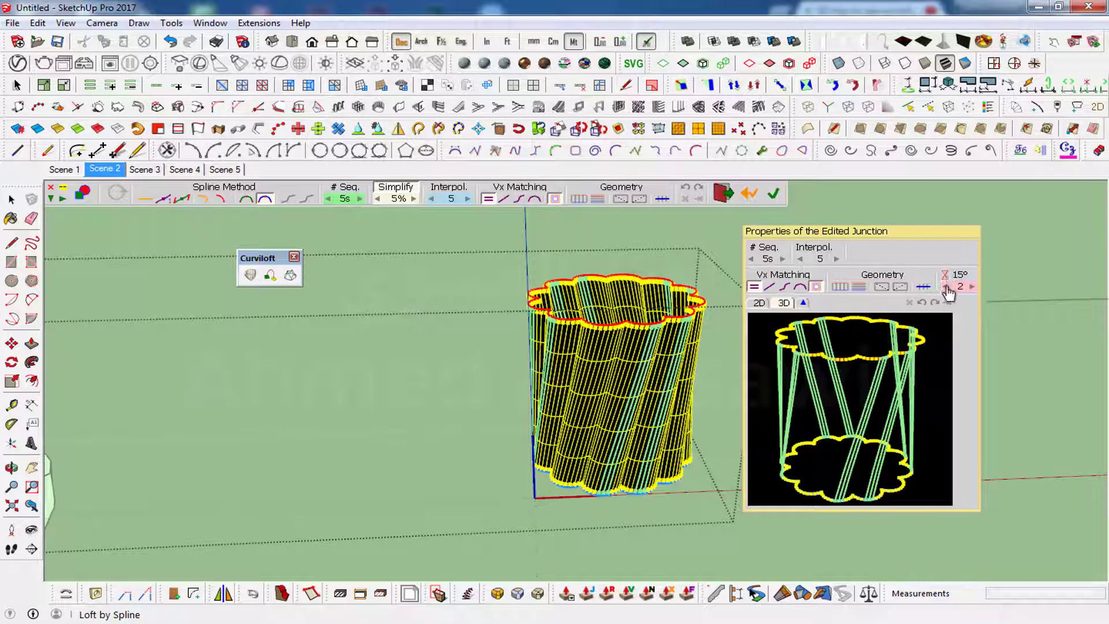
left_click(946, 287)
left_click(946, 287)
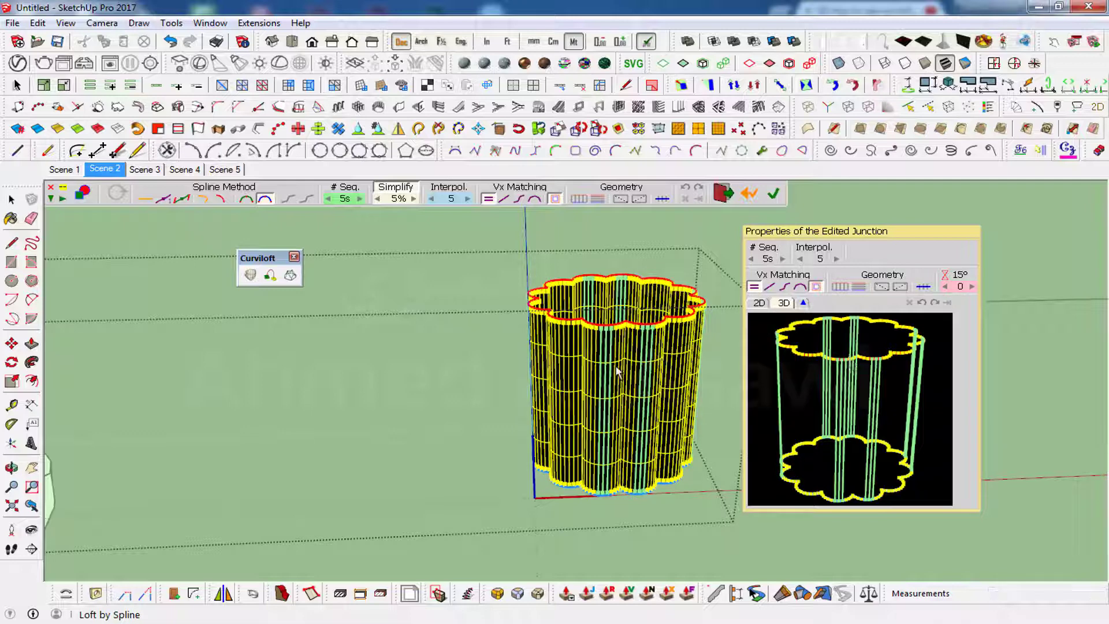
middle_click_drag(457, 378, 491, 329)
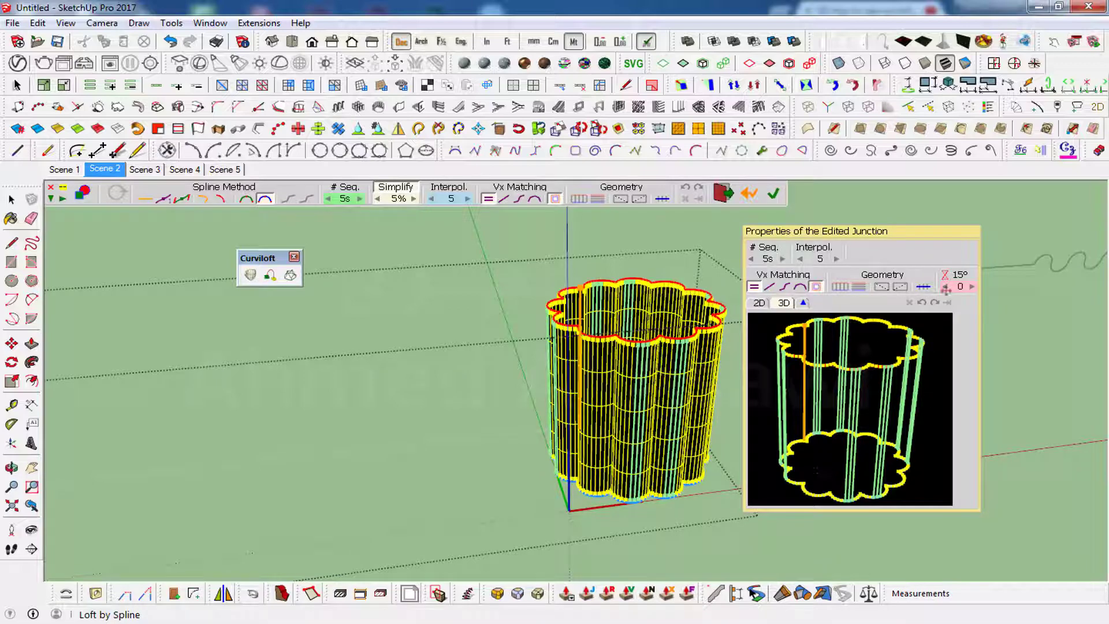
- Settle on Twist 2, generate the solid fluted tube, and switch to Scene 3
left_click(972, 286)
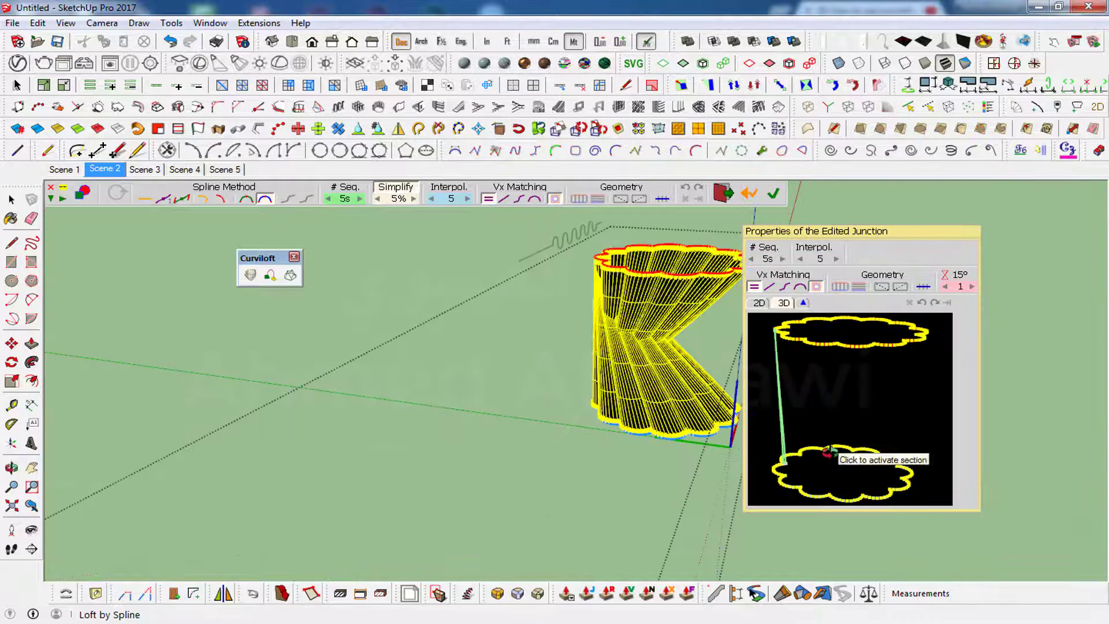
mouse_move(584, 439)
middle_mouse_down()
mouse_move(994, 429)
mouse_move(628, 418)
middle_mouse_up()
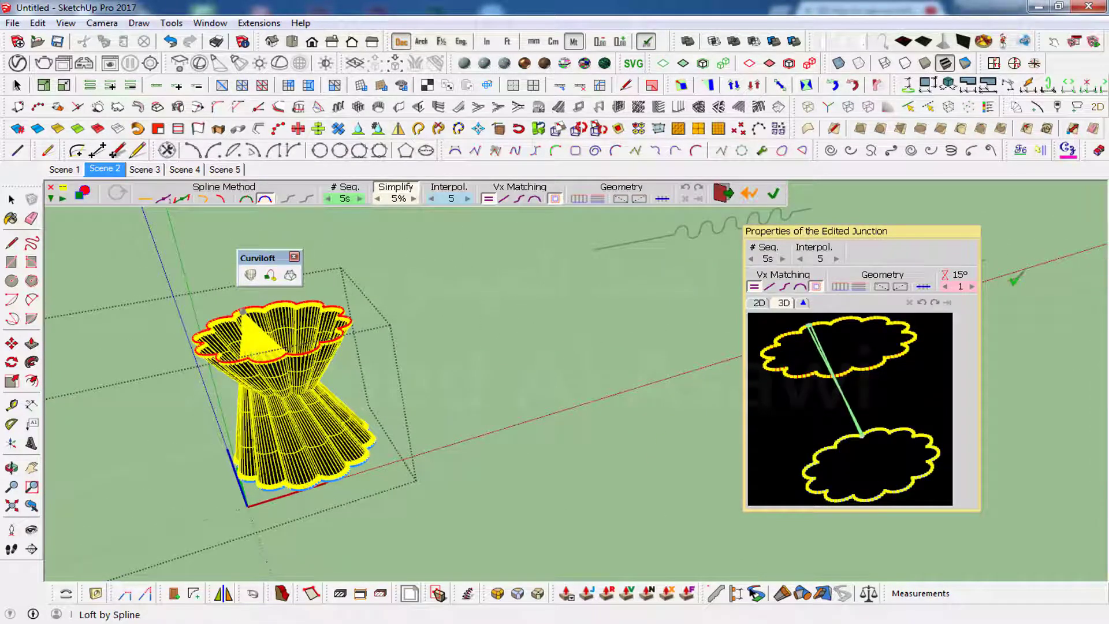
left_click(973, 287)
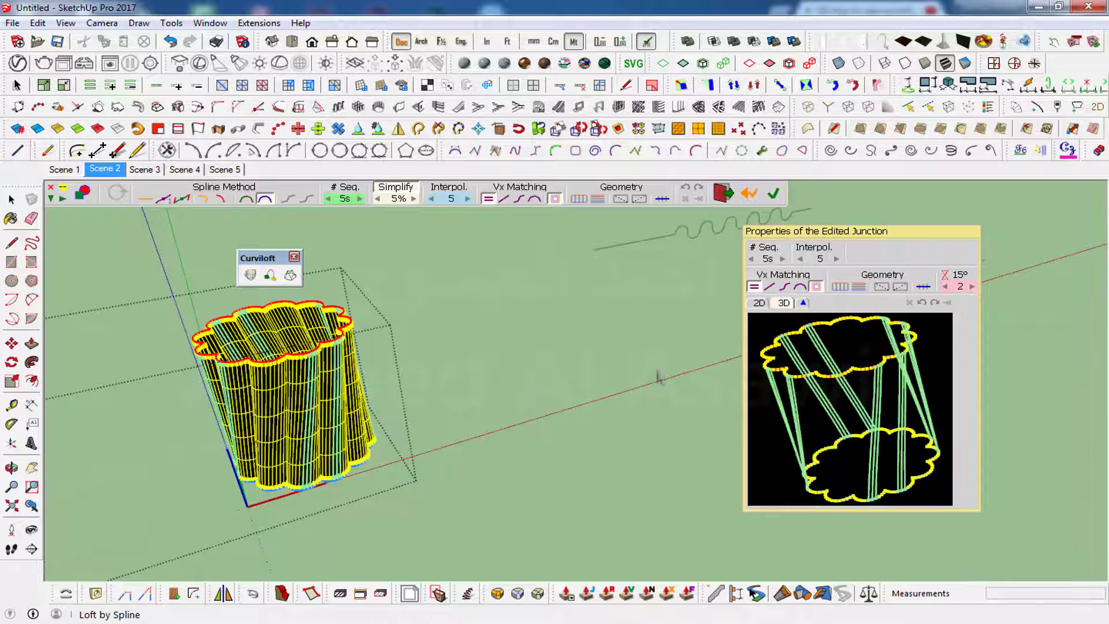
left_click(523, 424)
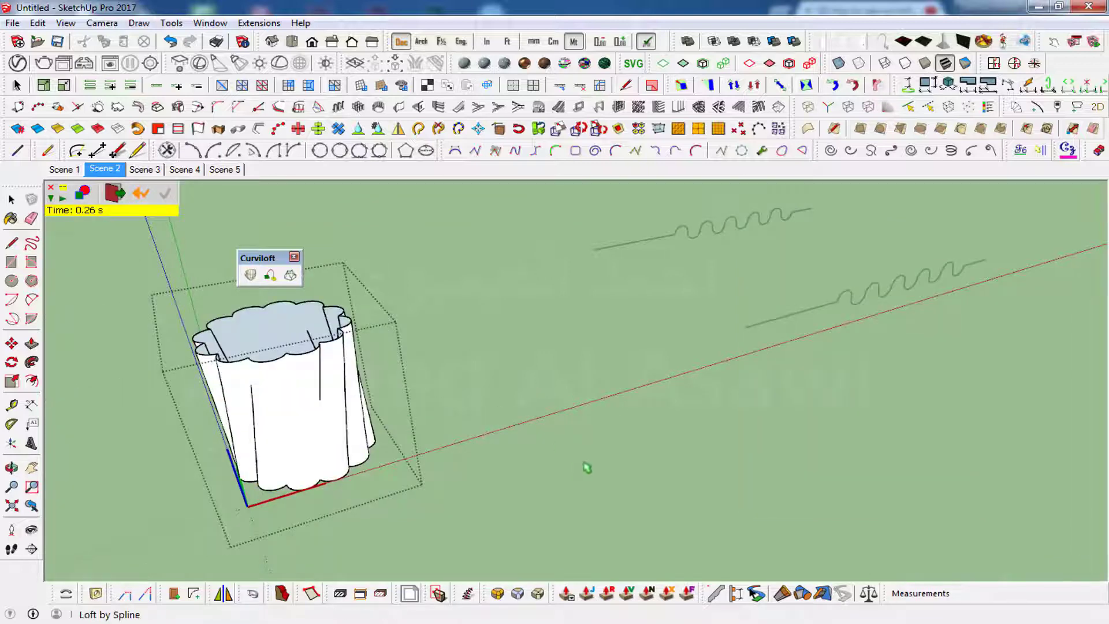
middle_click_drag(586, 468, 643, 475)
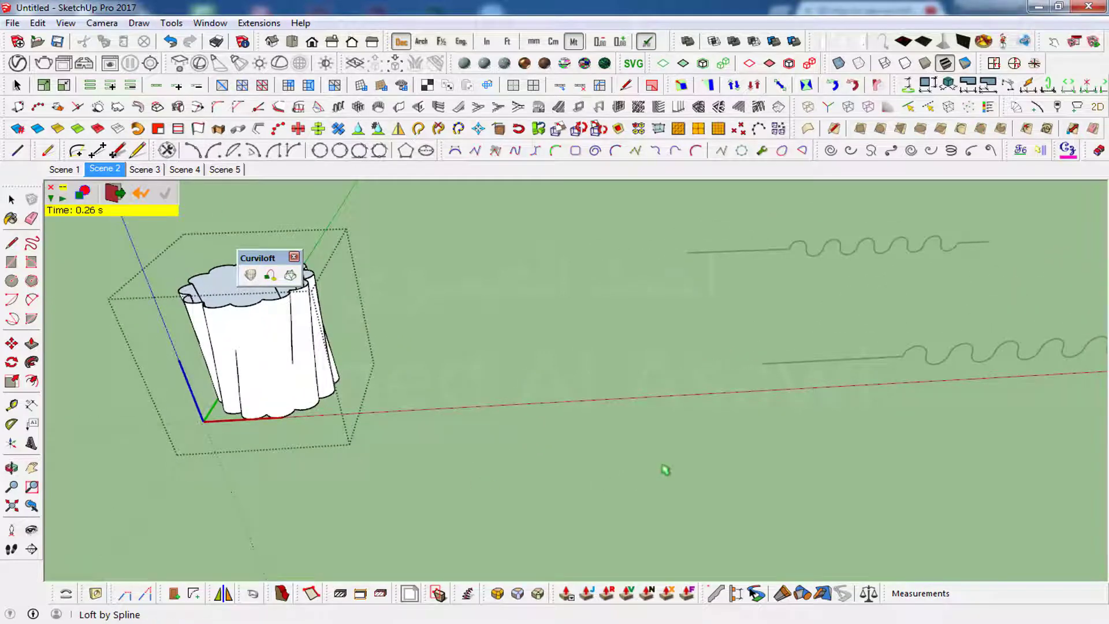
left_click(155, 169)
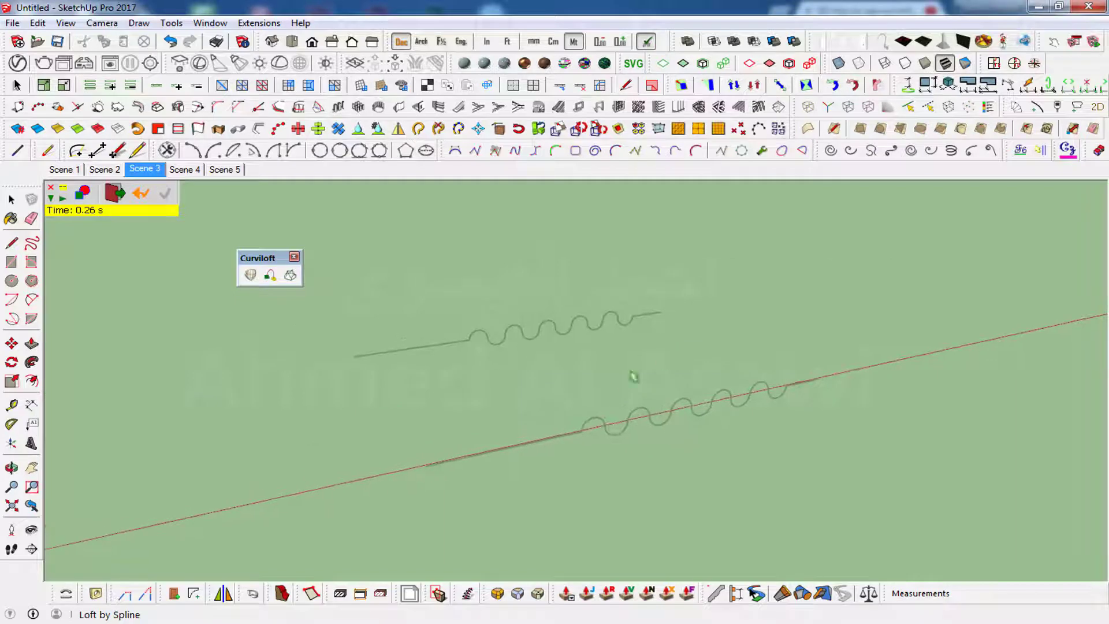
- Select both wavy spring curves and start a Loft by Spline between them
key("space")
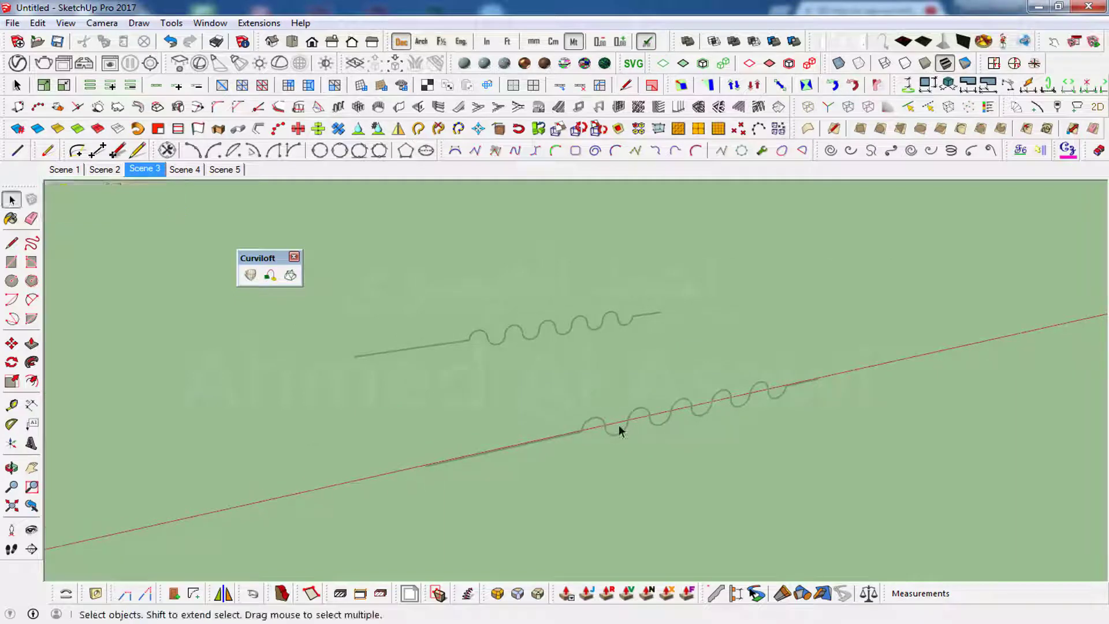
mouse_move(442, 453)
middle_mouse_down()
mouse_move(557, 470)
mouse_move(626, 402)
middle_mouse_up()
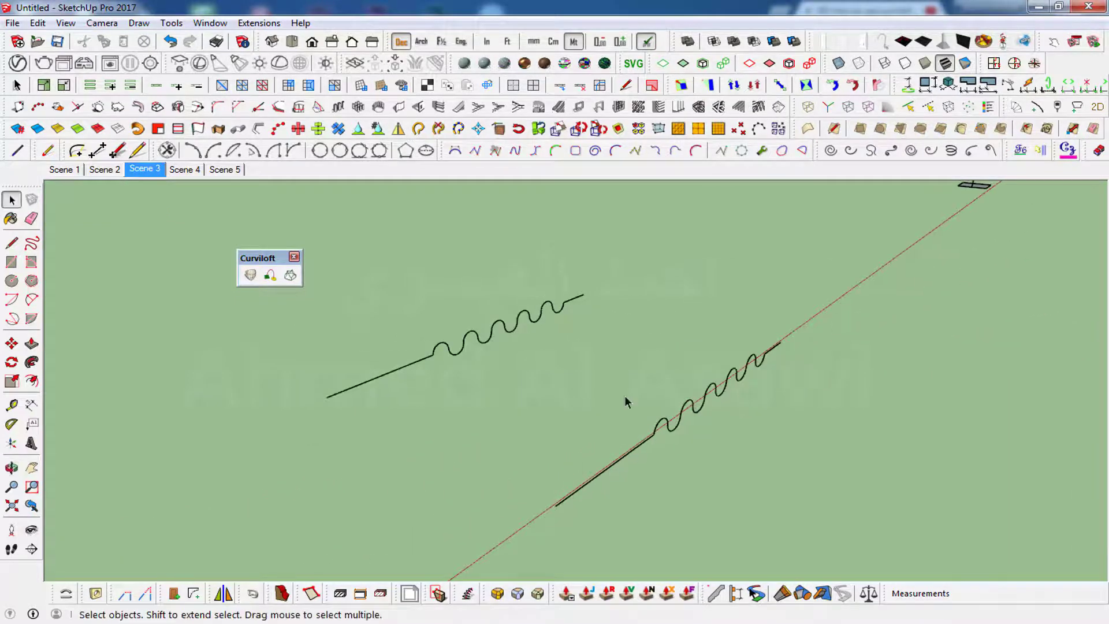
left_click_drag(774, 256, 602, 509)
left_click_drag(388, 513, 378, 516)
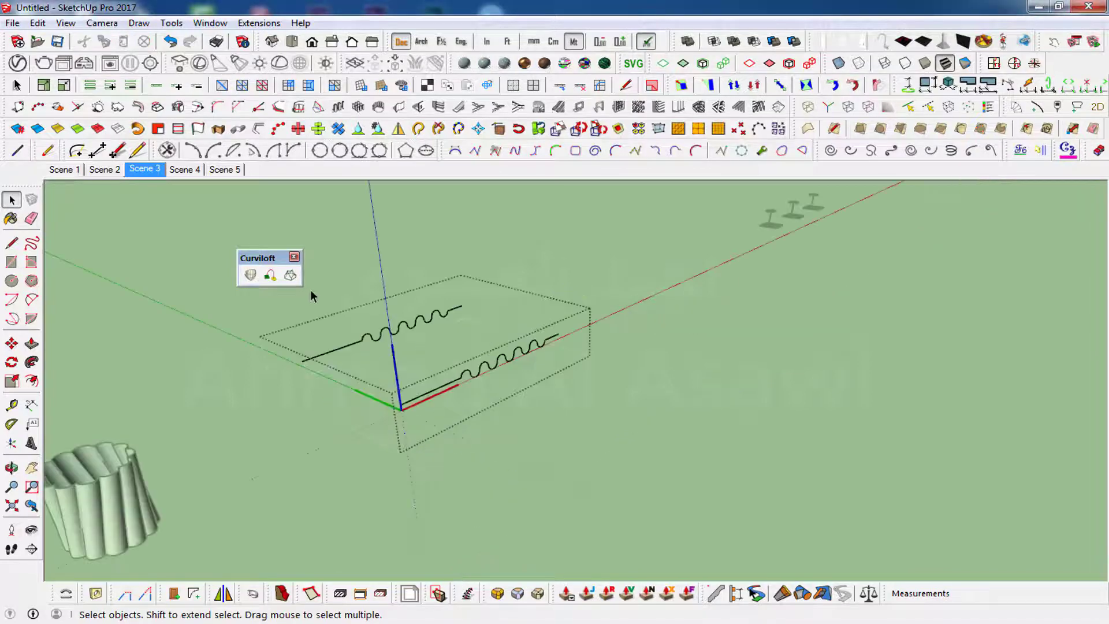
middle_click_drag(332, 305, 382, 363)
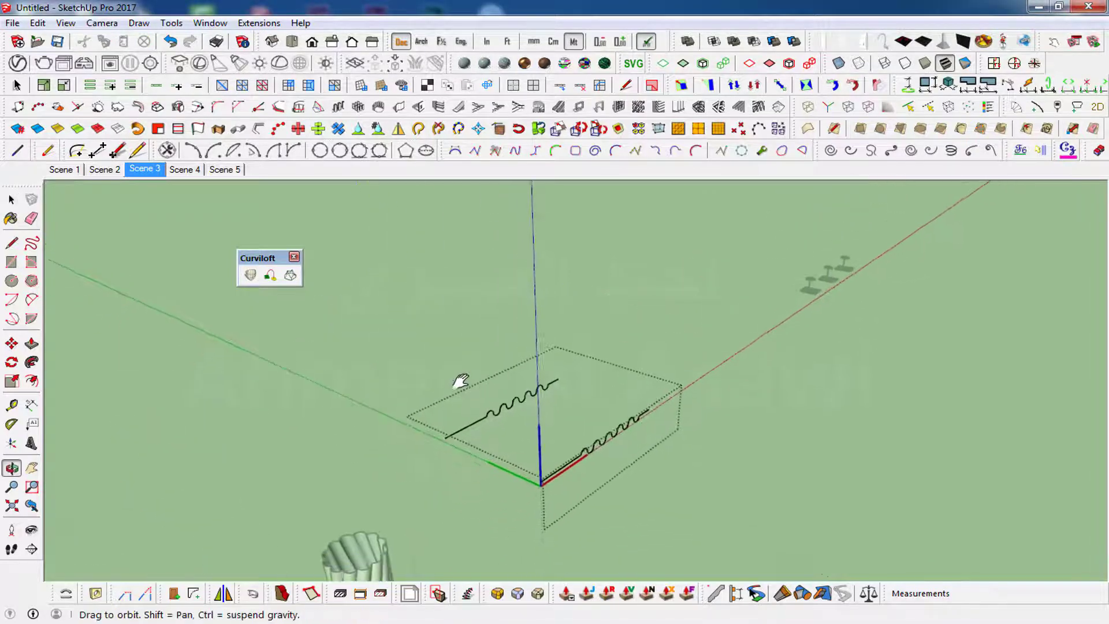
left_click_drag(324, 322, 790, 521)
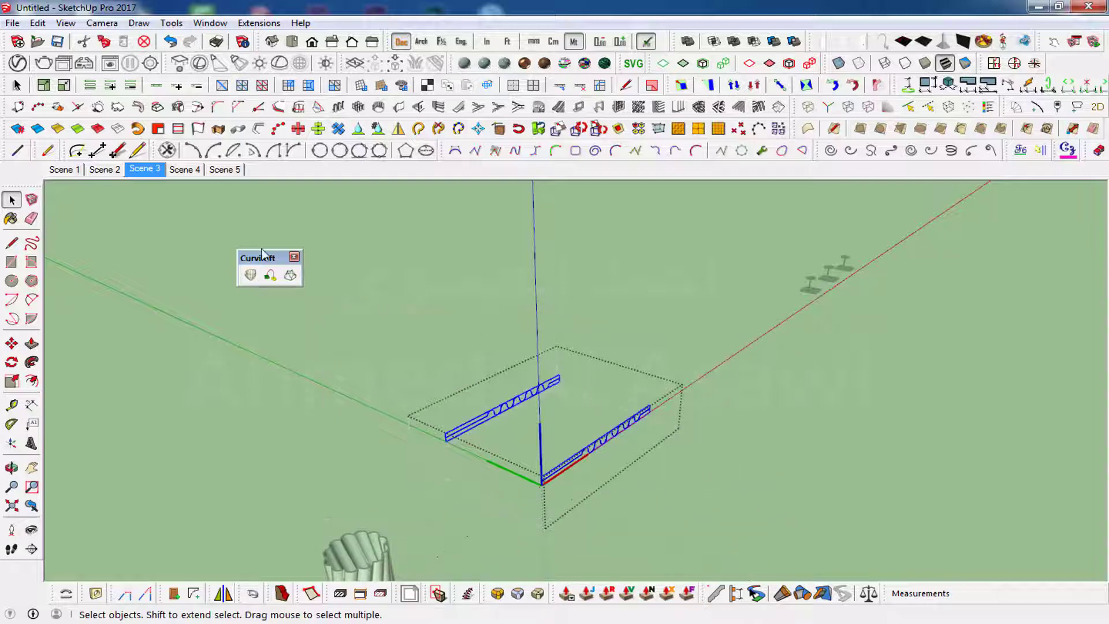
left_click(250, 275)
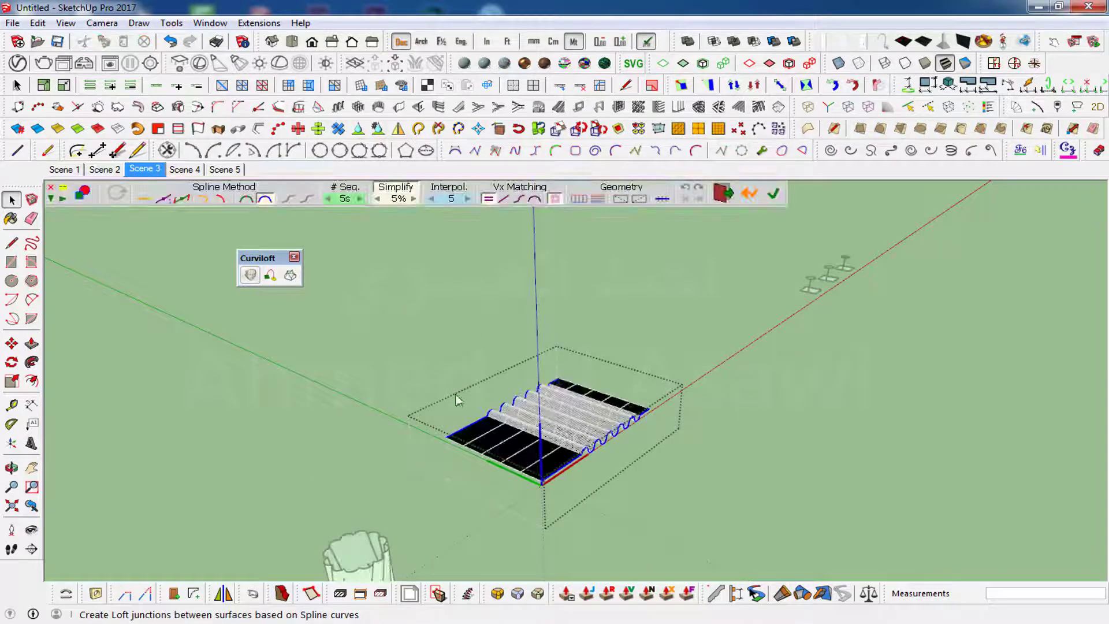
- Raise the loft's # Seq. to 15 and open the Properties of the Edited Junction
middle_click_drag(659, 497, 483, 418)
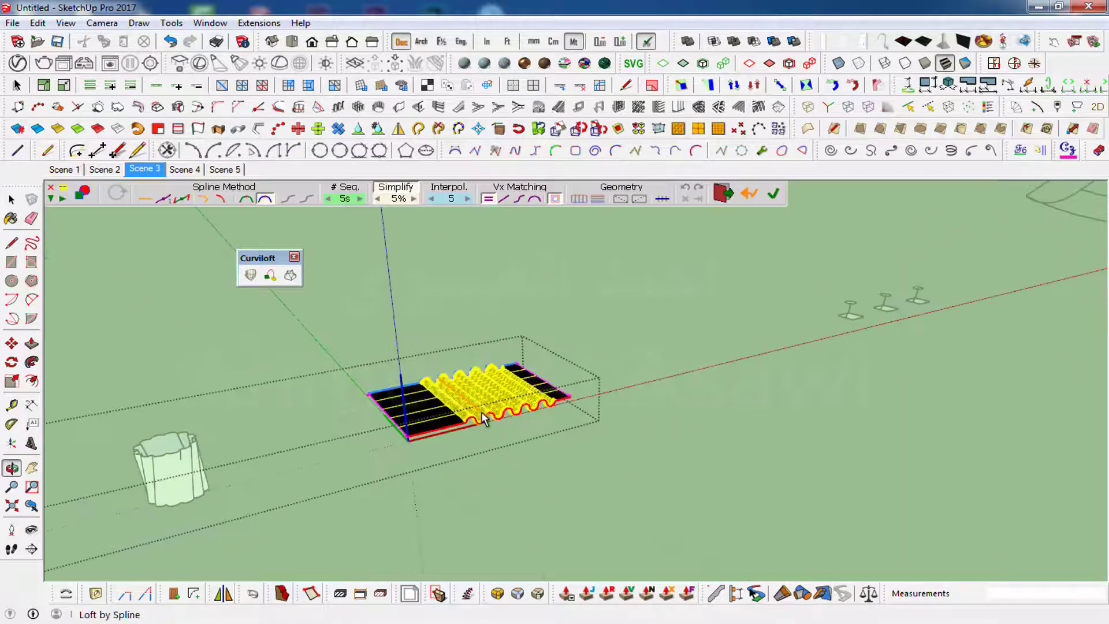
scroll(483, 418, "up", 2)
scroll(462, 404, "up", 2)
scroll(451, 399, "up", 2)
scroll(444, 393, "up", 2)
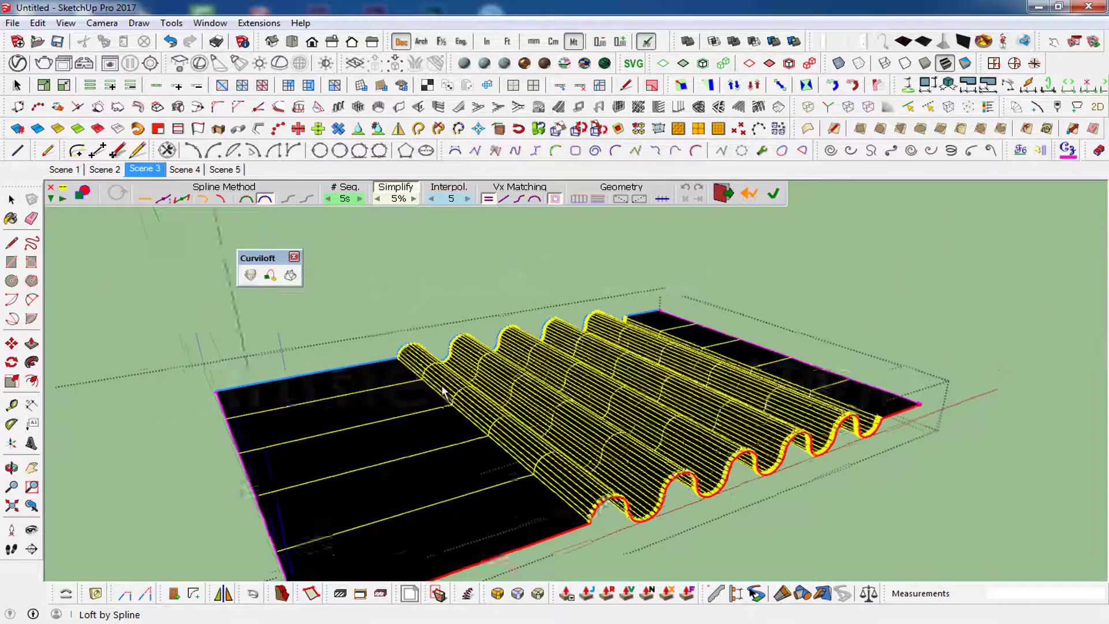
scroll(443, 392, "up", 1)
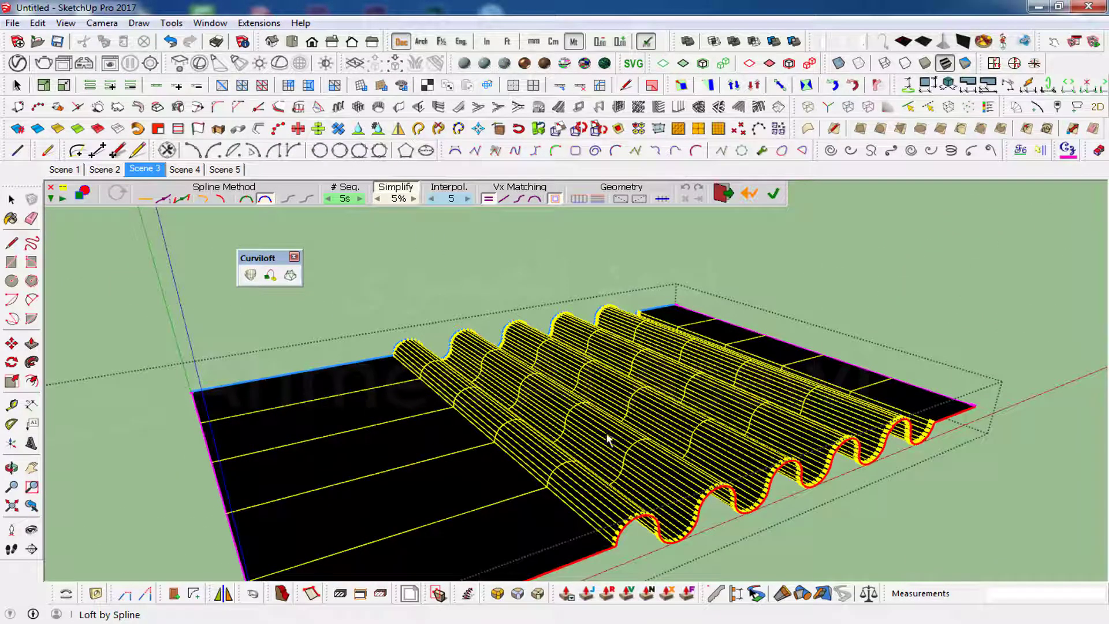
left_click(361, 200)
left_click(362, 200)
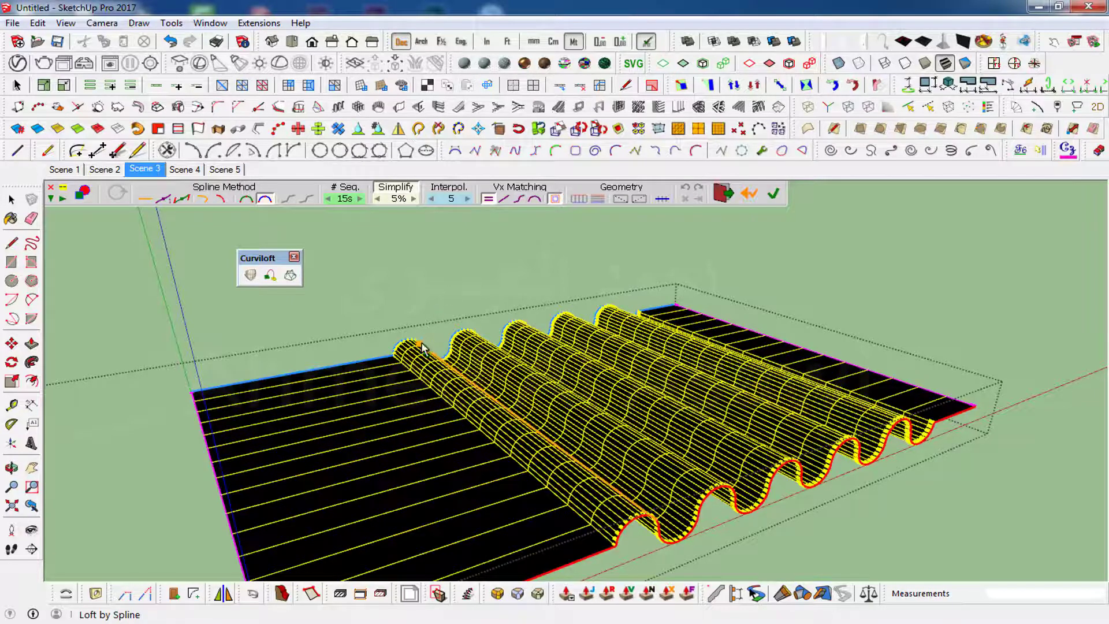
left_click(395, 359)
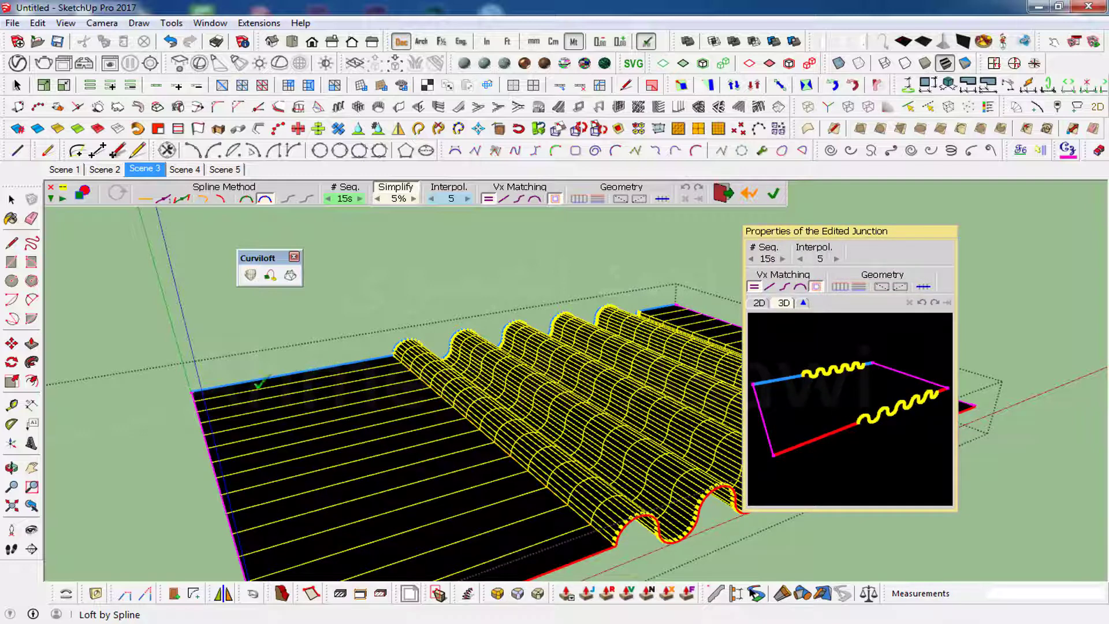
- Move the junction onto the blue edge, add a junction line and change vertex matching
left_click(337, 366)
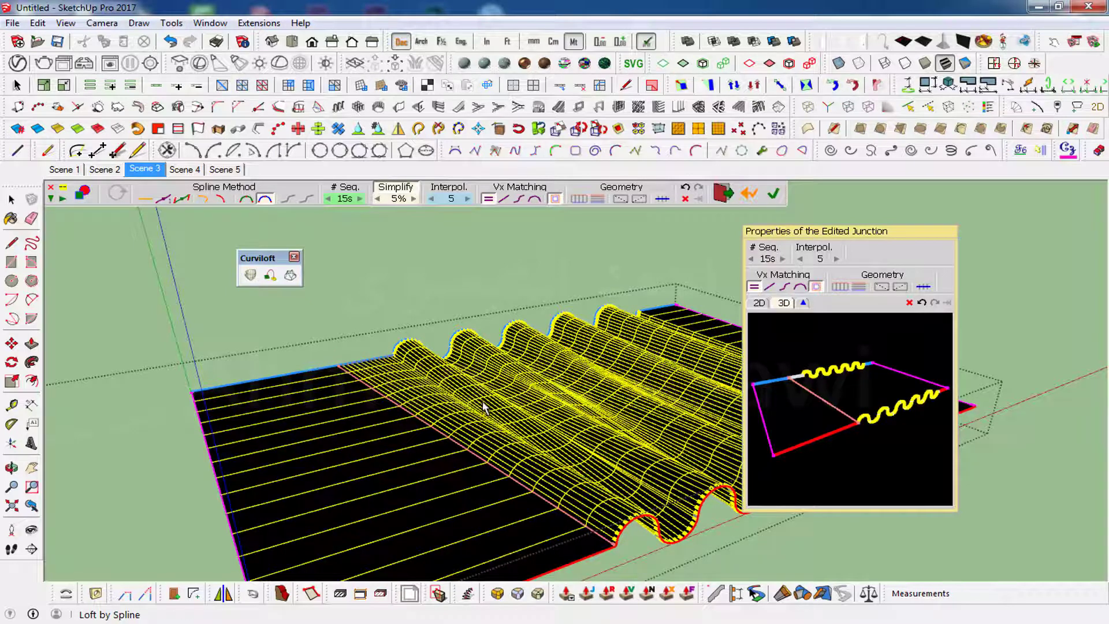
mouse_move(484, 406)
middle_mouse_down()
mouse_move(459, 401)
mouse_move(419, 365)
middle_mouse_up()
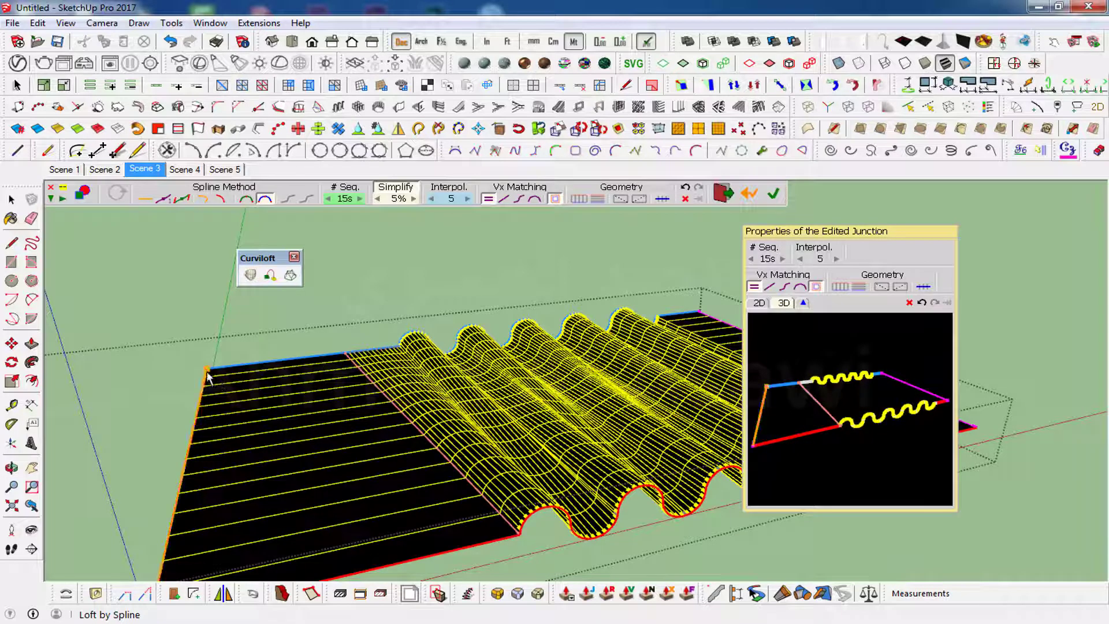
left_click(261, 364)
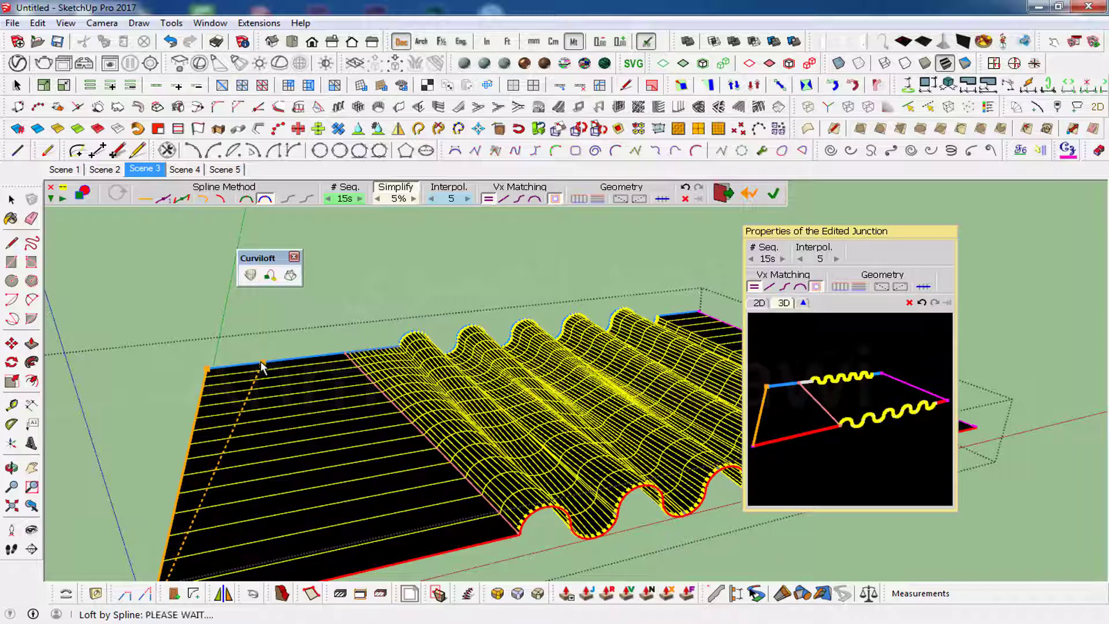
scroll(300, 358, "up", 2)
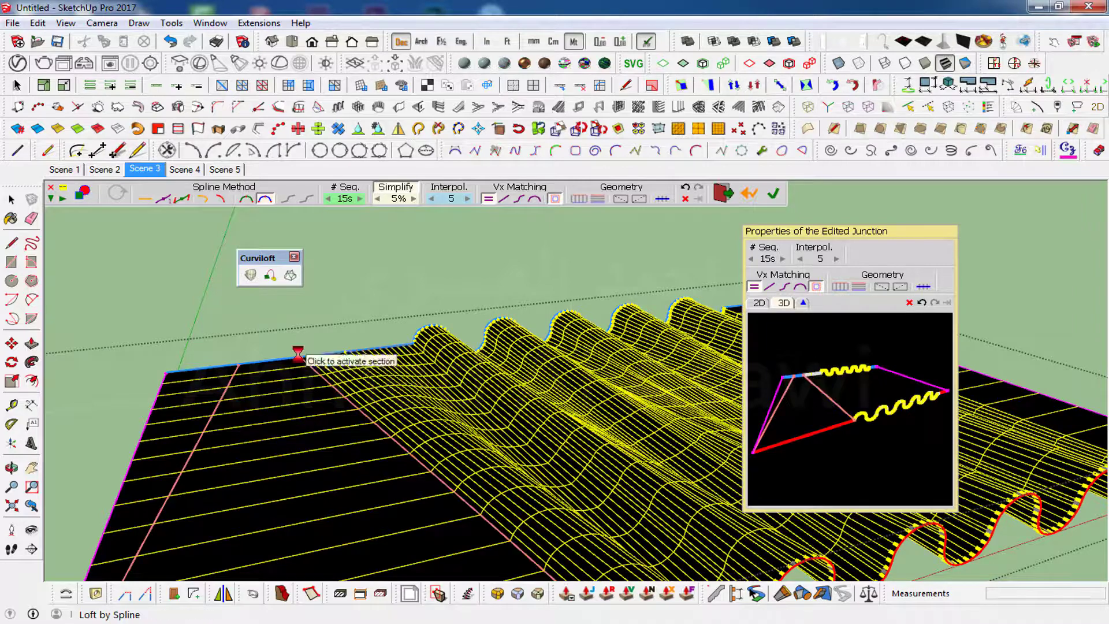
middle_click_drag(487, 394, 646, 422)
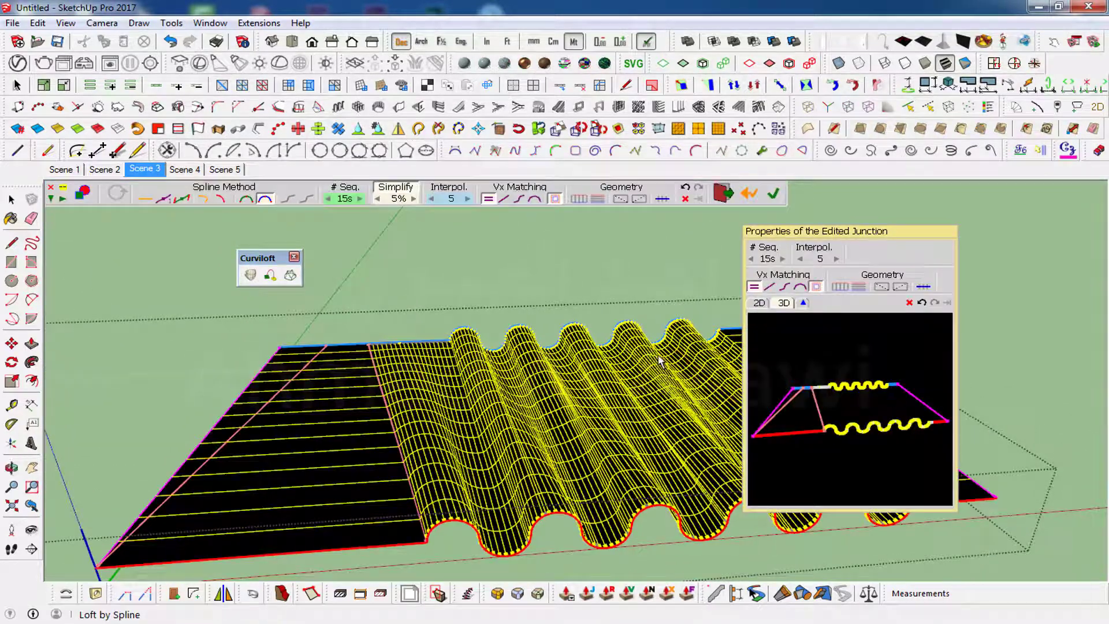
left_click(769, 287)
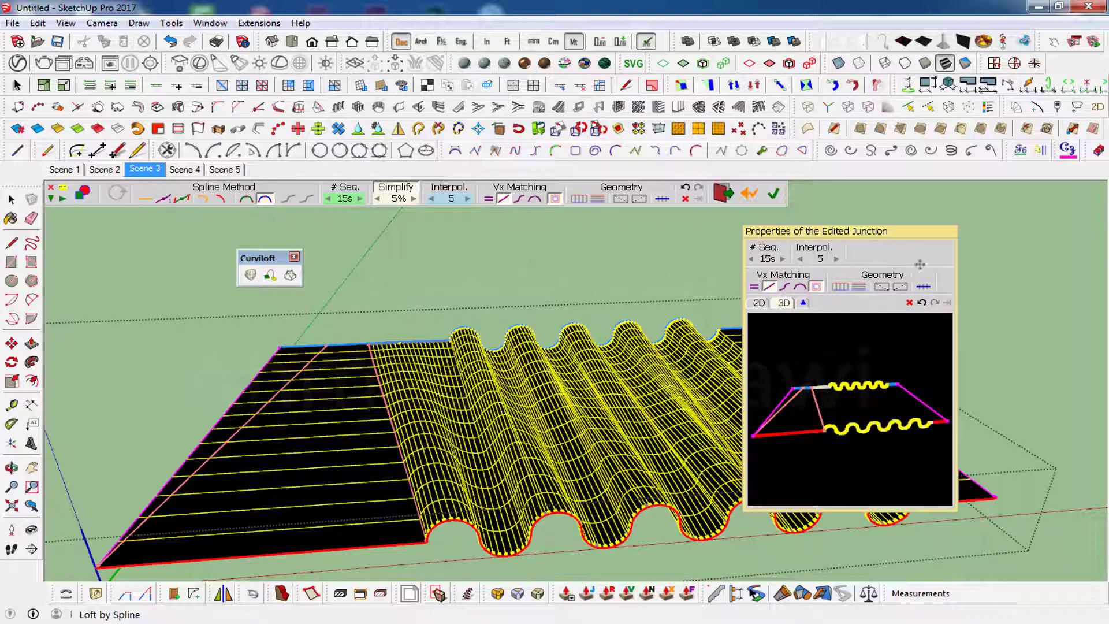
- Generate the corrugated sheet surface and switch to Scene 4
left_click(1037, 439)
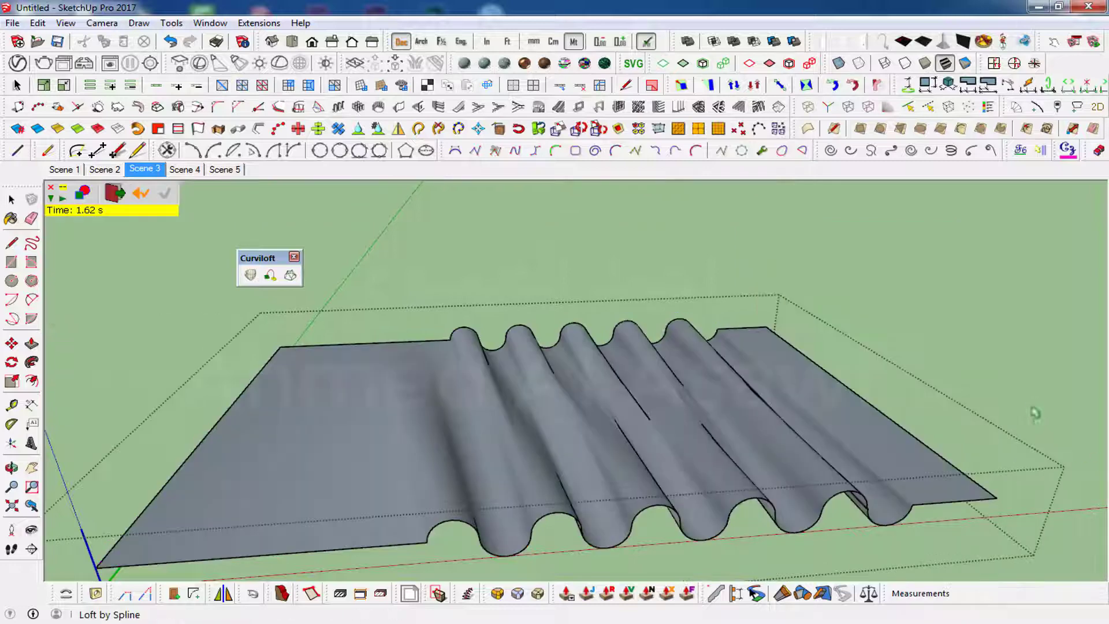
middle_click_drag(947, 504, 621, 311)
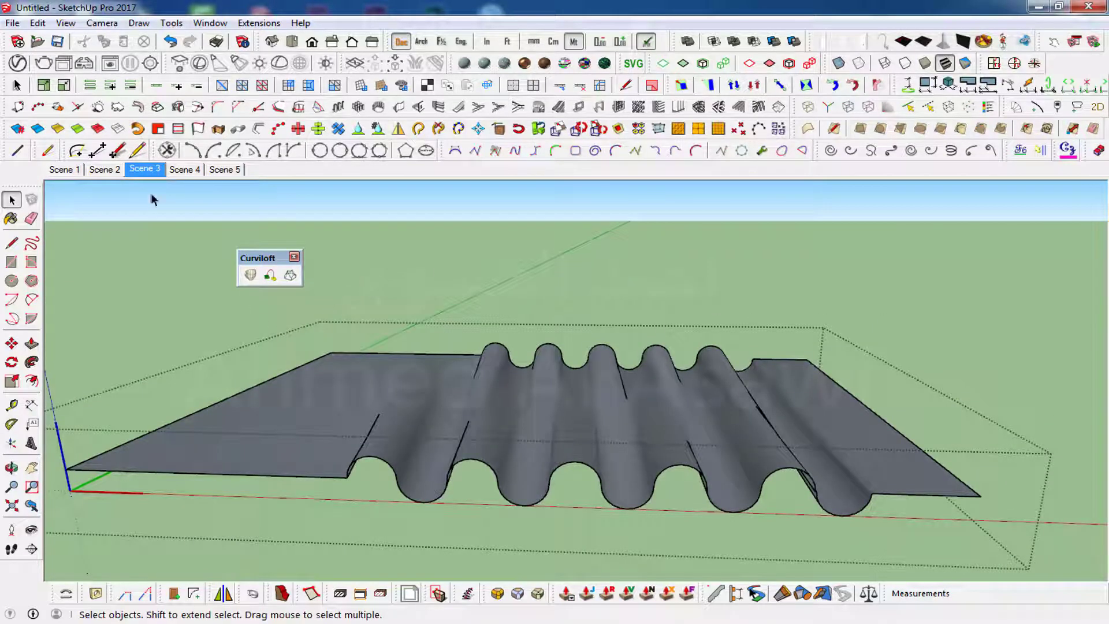
left_click(185, 169)
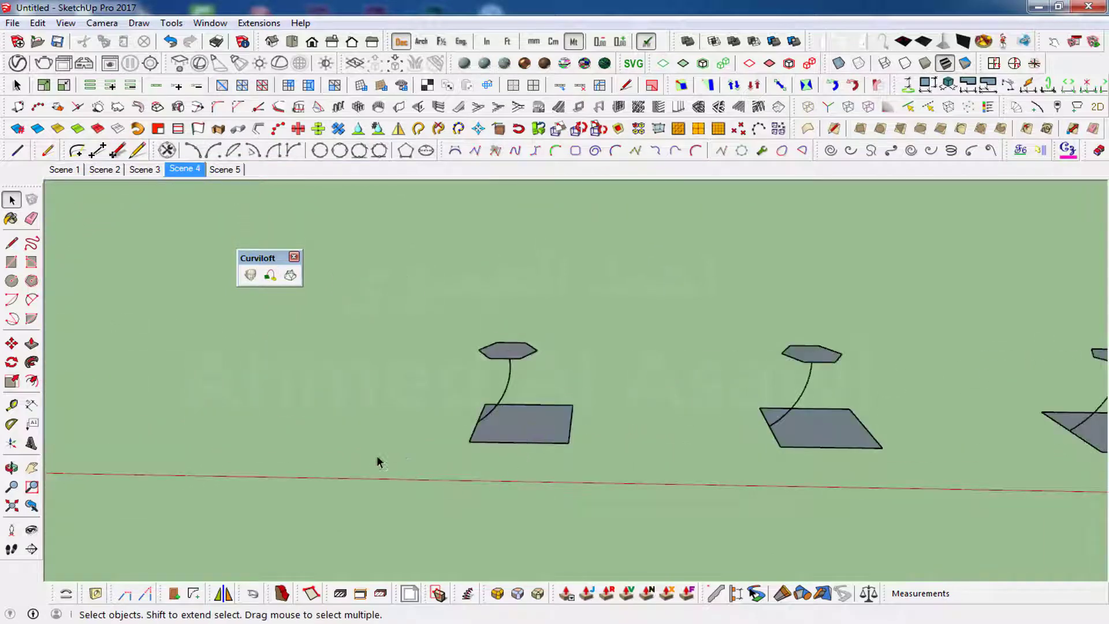
- Inside the first group, Loft along Path on the curve, using the hexagon as contour
mouse_move(449, 453)
middle_mouse_down()
mouse_move(433, 453)
mouse_move(607, 470)
middle_mouse_up()
left_click(559, 438)
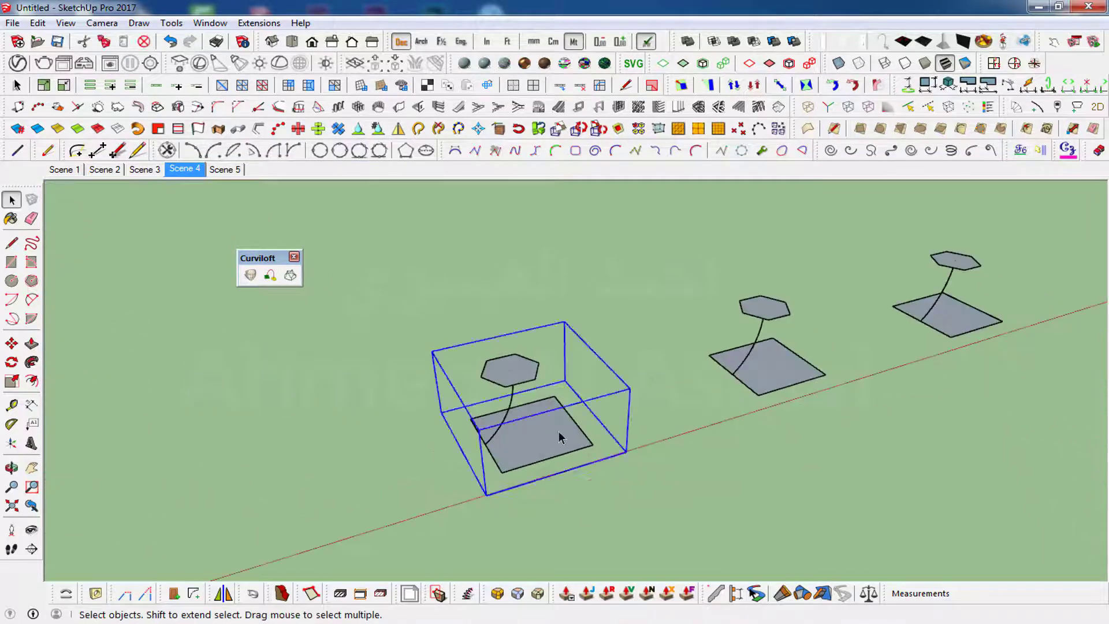
double_click(512, 430)
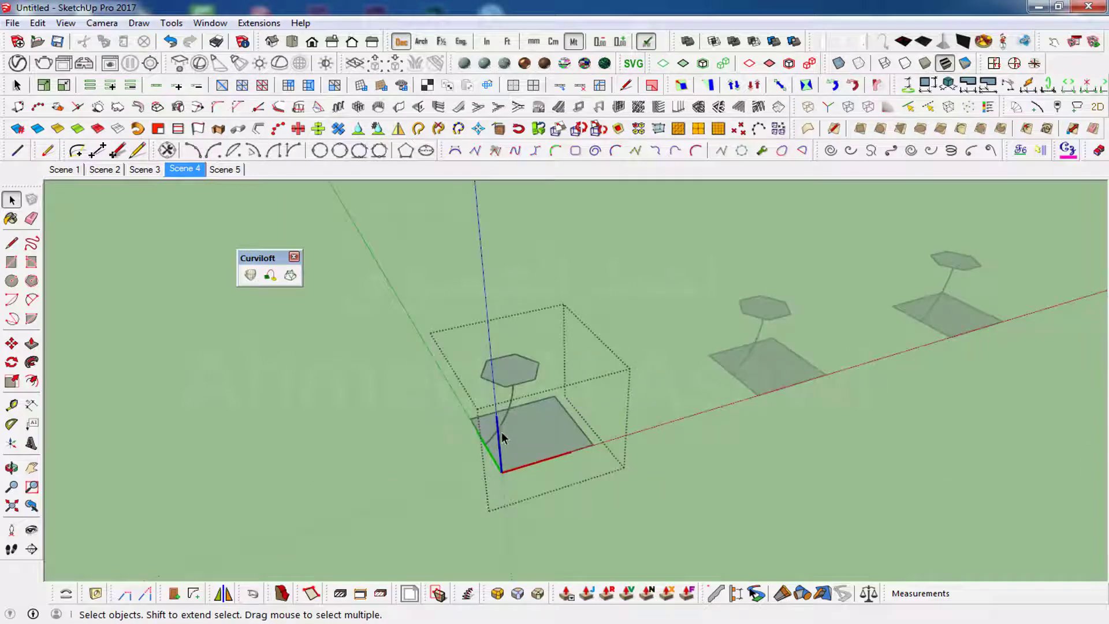
middle_click_drag(501, 438, 444, 354)
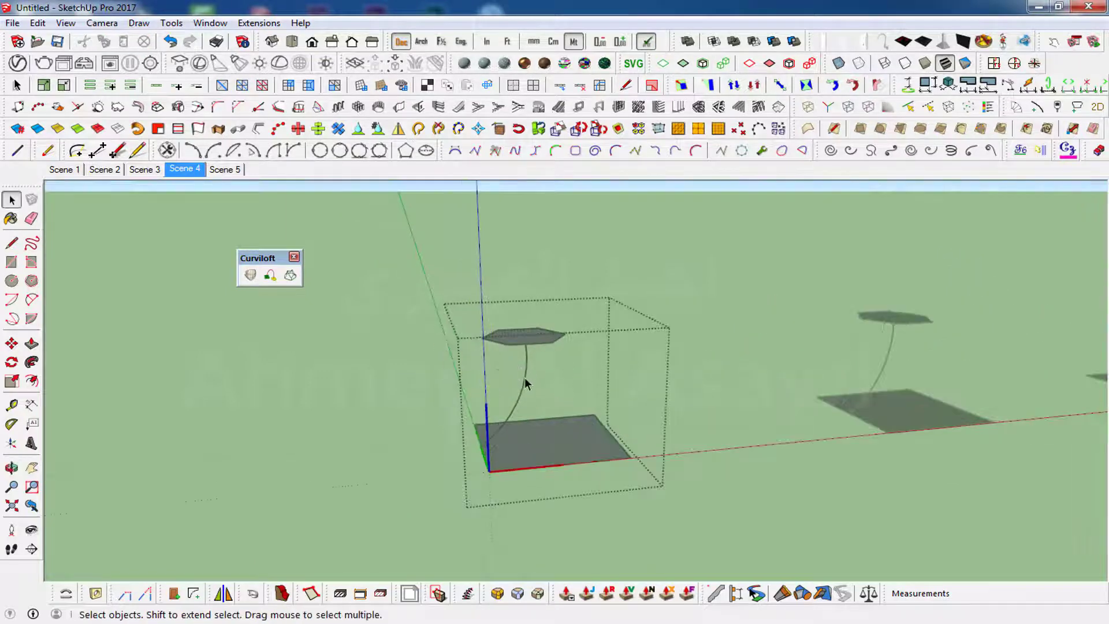
left_click(526, 383)
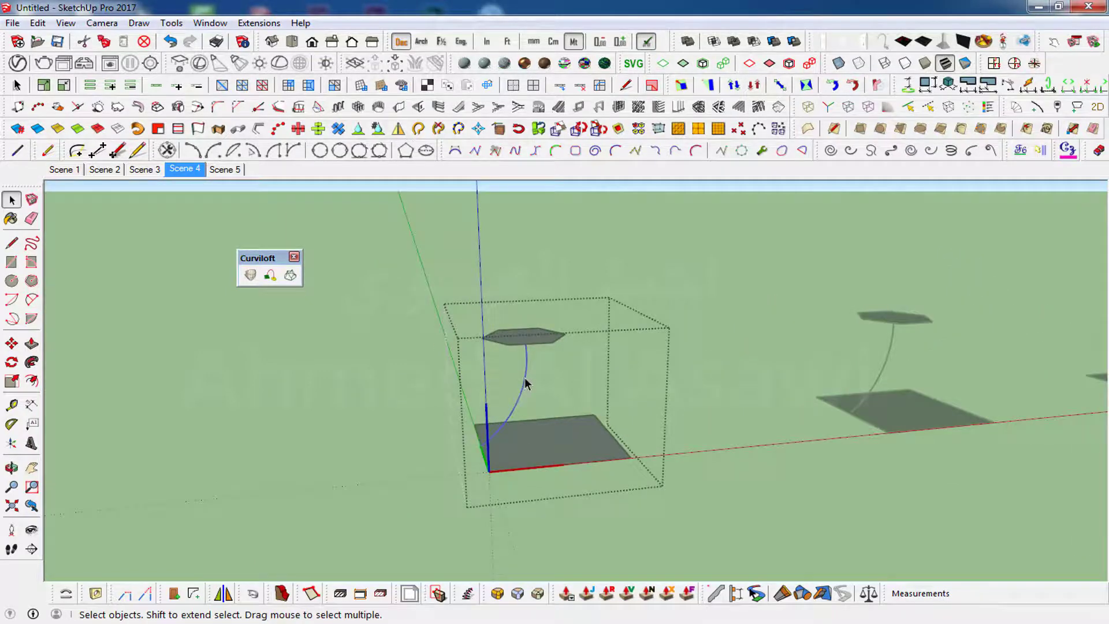
left_click(272, 276)
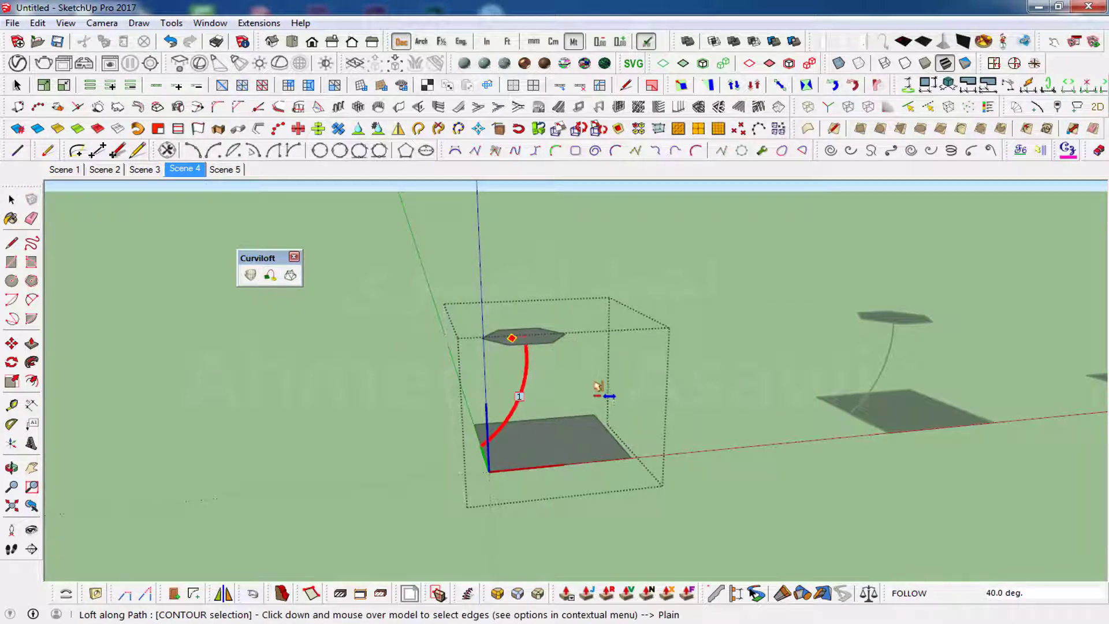
left_click(551, 335)
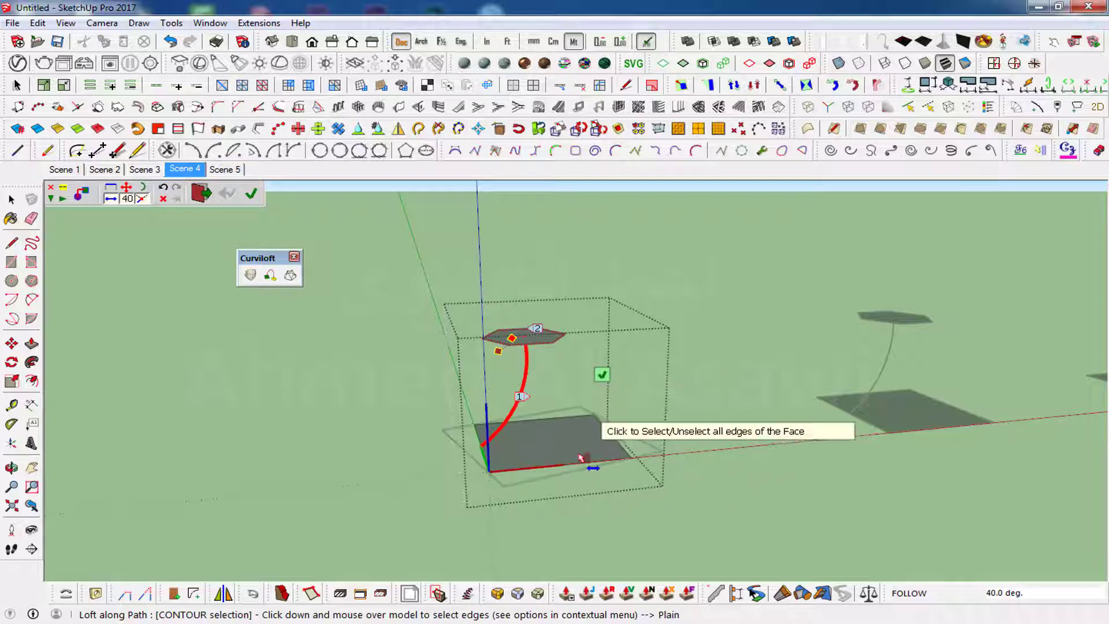
left_click(620, 506)
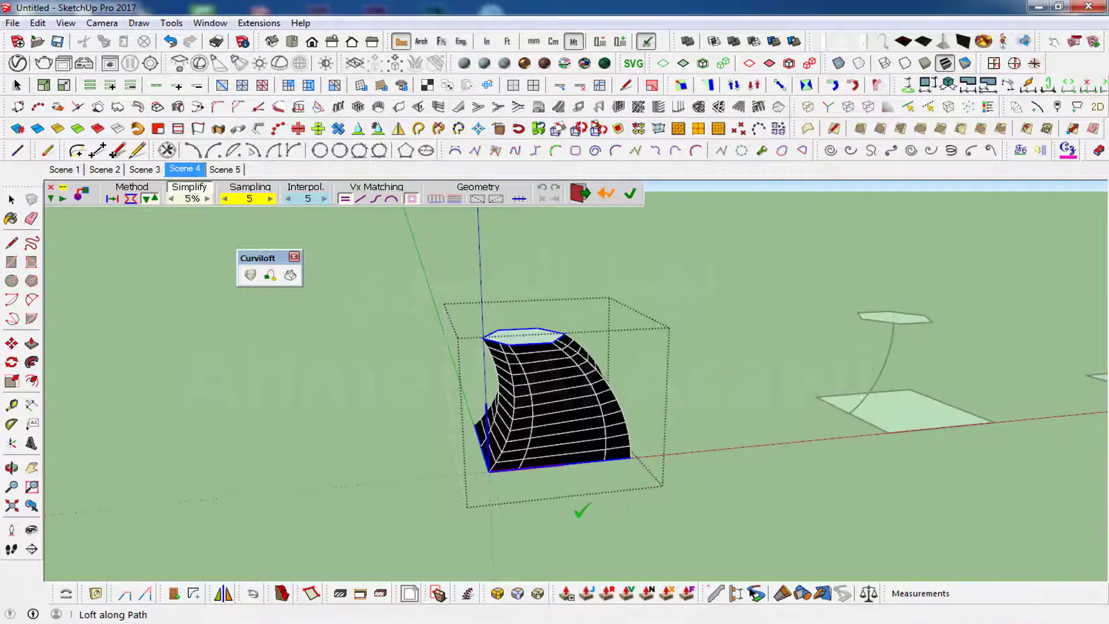
mouse_move(582, 510)
middle_mouse_down()
mouse_move(602, 537)
mouse_move(594, 560)
middle_mouse_up()
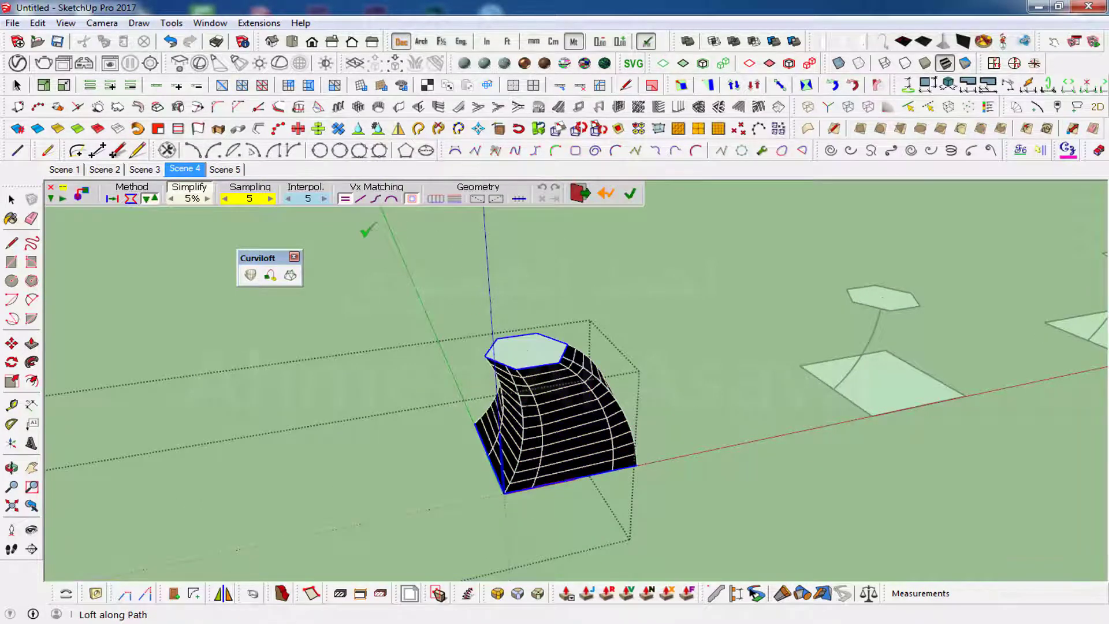
- Raise loft Sampling to 9, generate the smooth solid, and exit the group
left_click(270, 200)
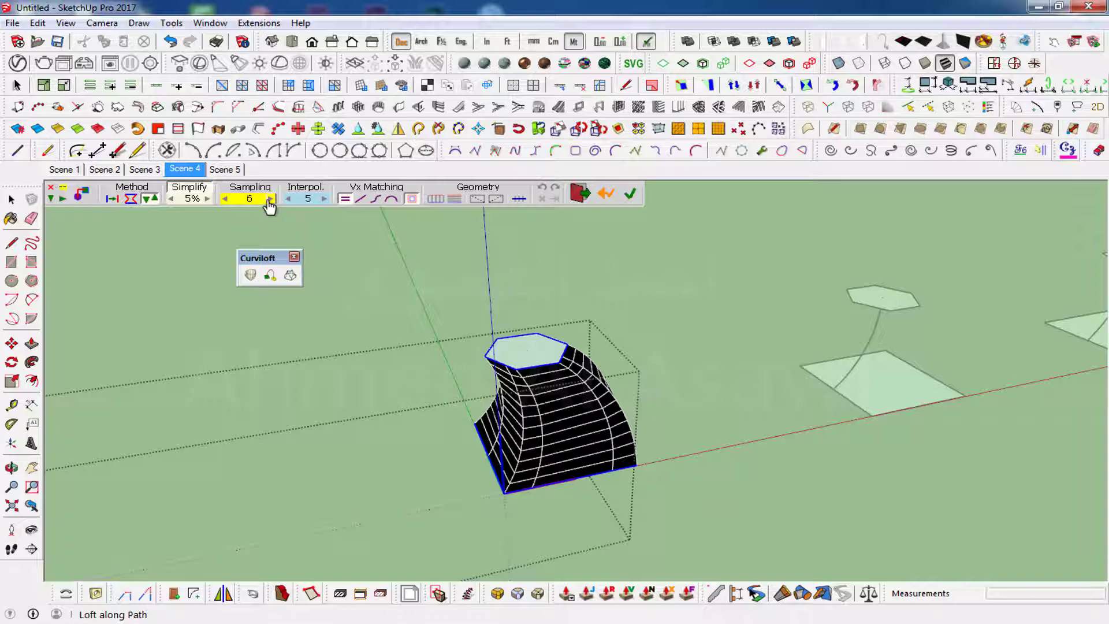
left_click(270, 200)
left_click(721, 487)
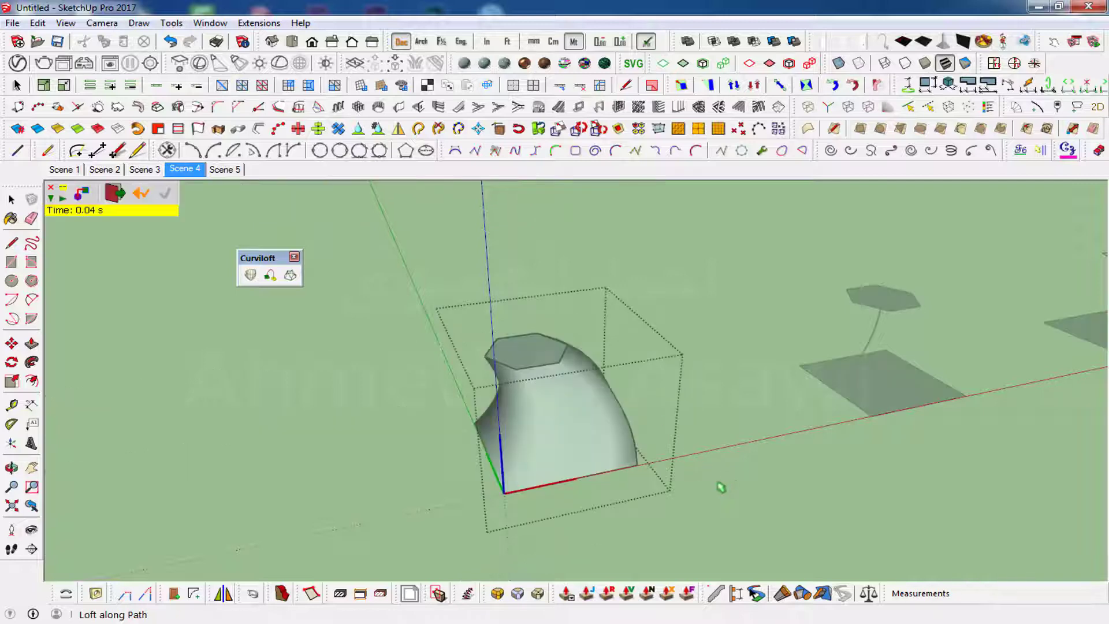
mouse_move(711, 478)
middle_mouse_down()
mouse_move(531, 465)
mouse_move(557, 463)
middle_mouse_up()
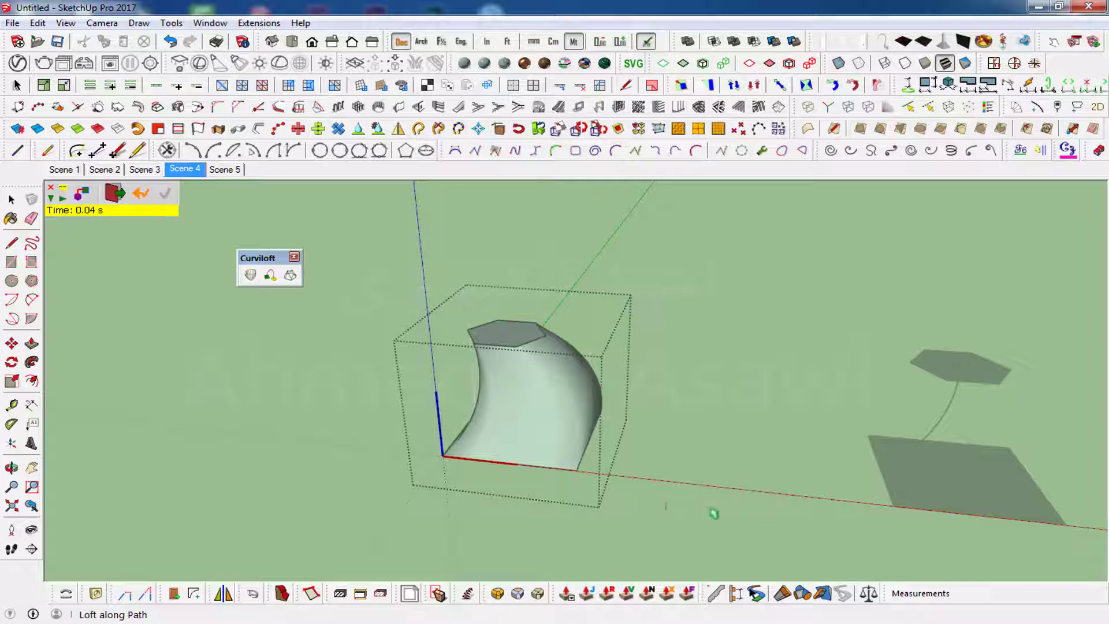
middle_click_drag(714, 513, 495, 493)
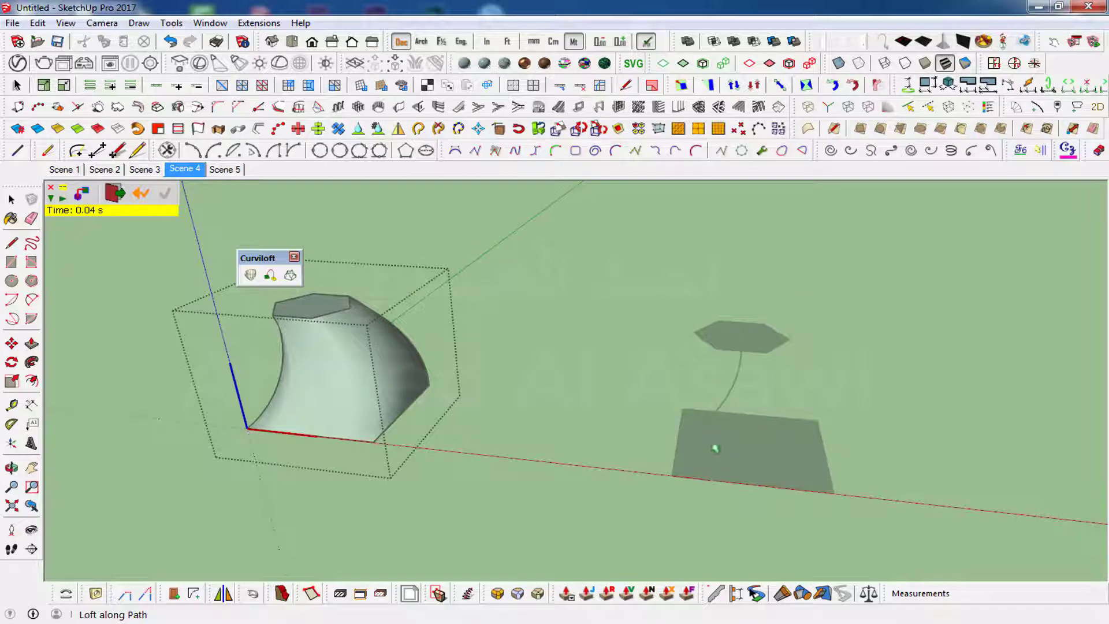
key("space")
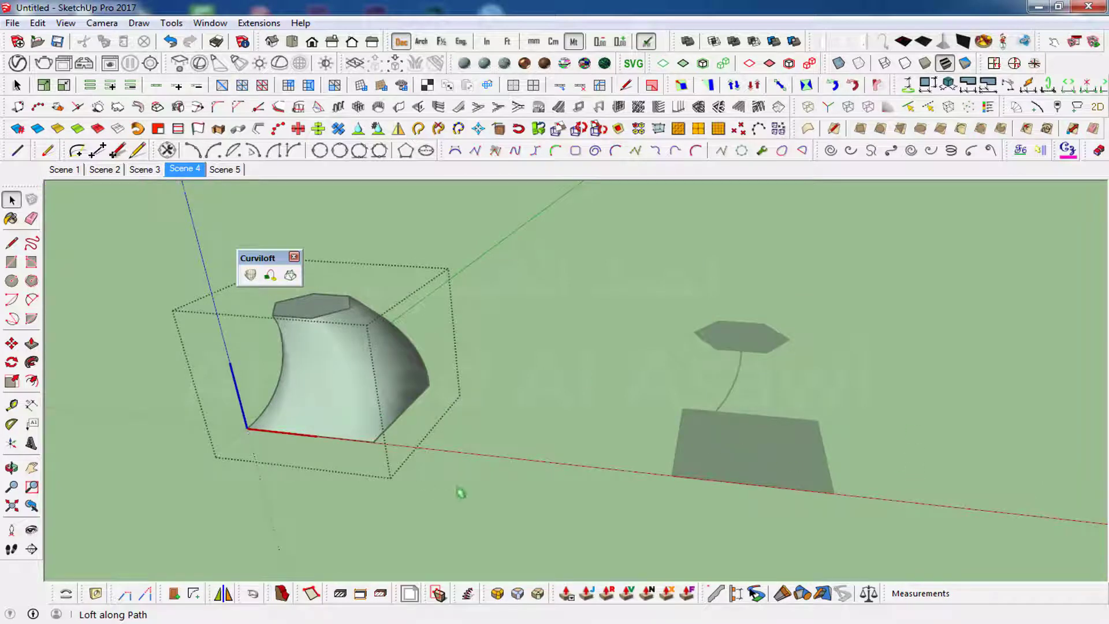
left_click(466, 472)
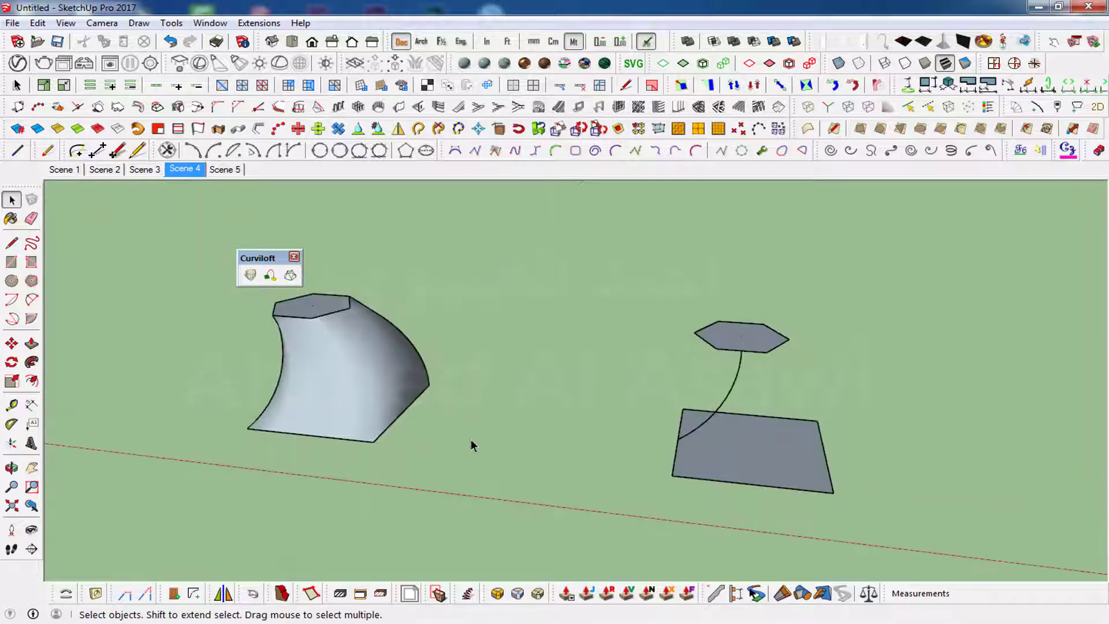
- Loft the second group's square and hexagon contours along its curved path
left_click(741, 449)
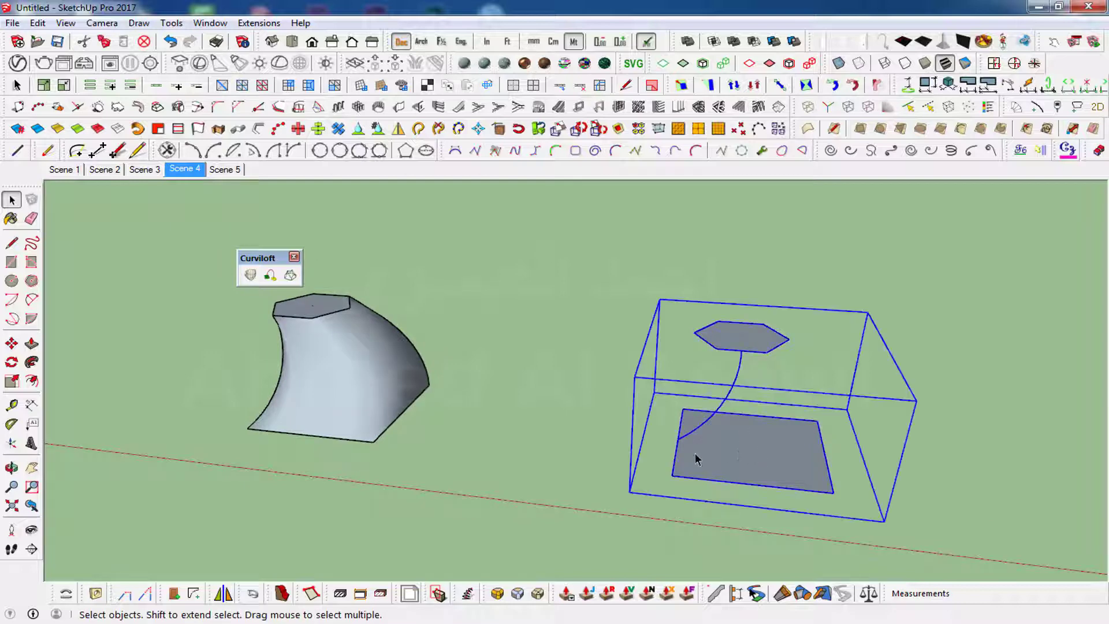
double_click(740, 450)
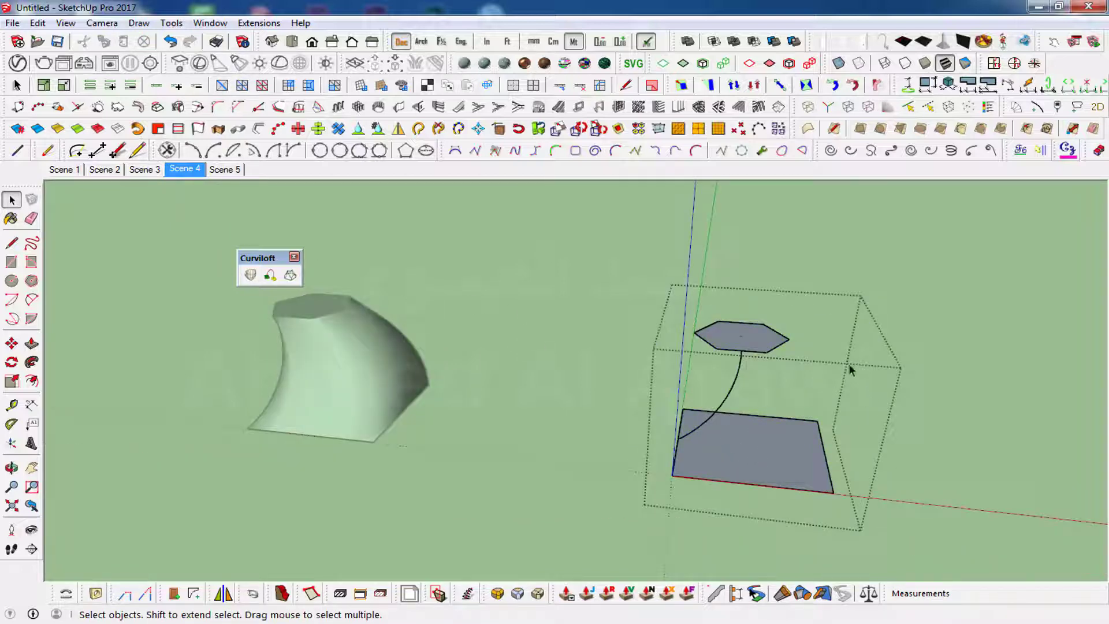
left_click(731, 396)
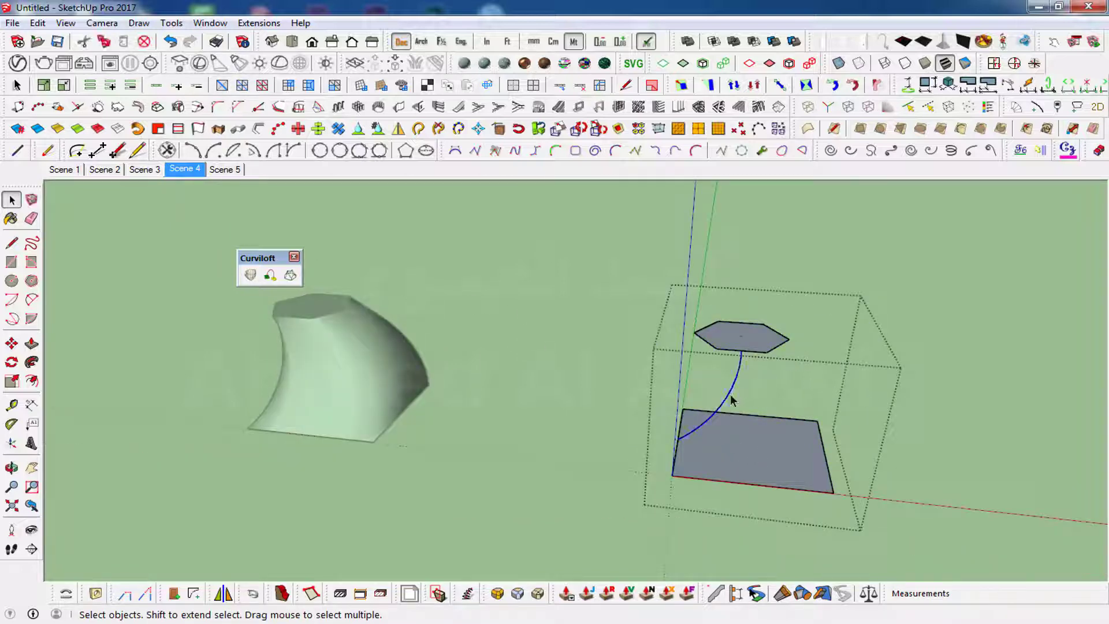
left_click(270, 275)
left_click(766, 345)
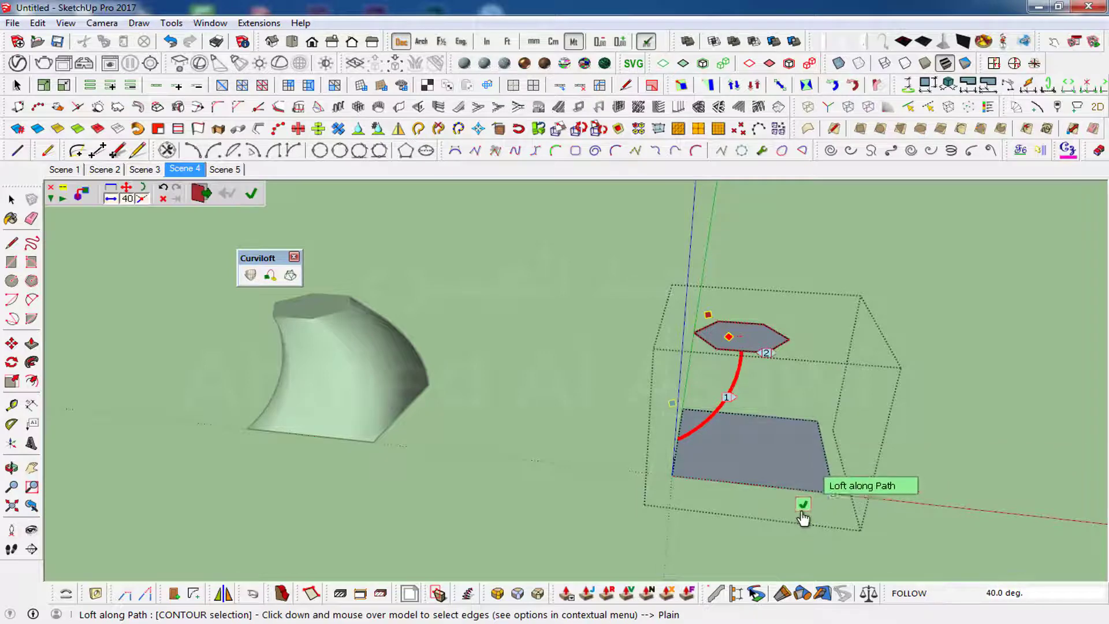
left_click(805, 511)
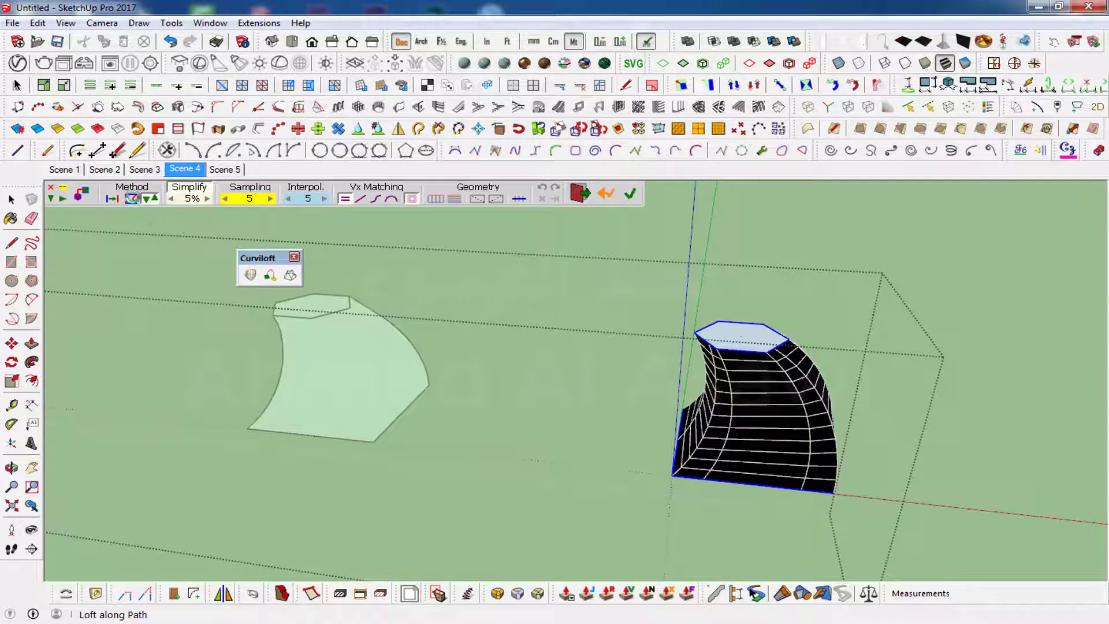
- Switch the loft method to a symmetric flared shape and inspect it from several angles
left_click(132, 200)
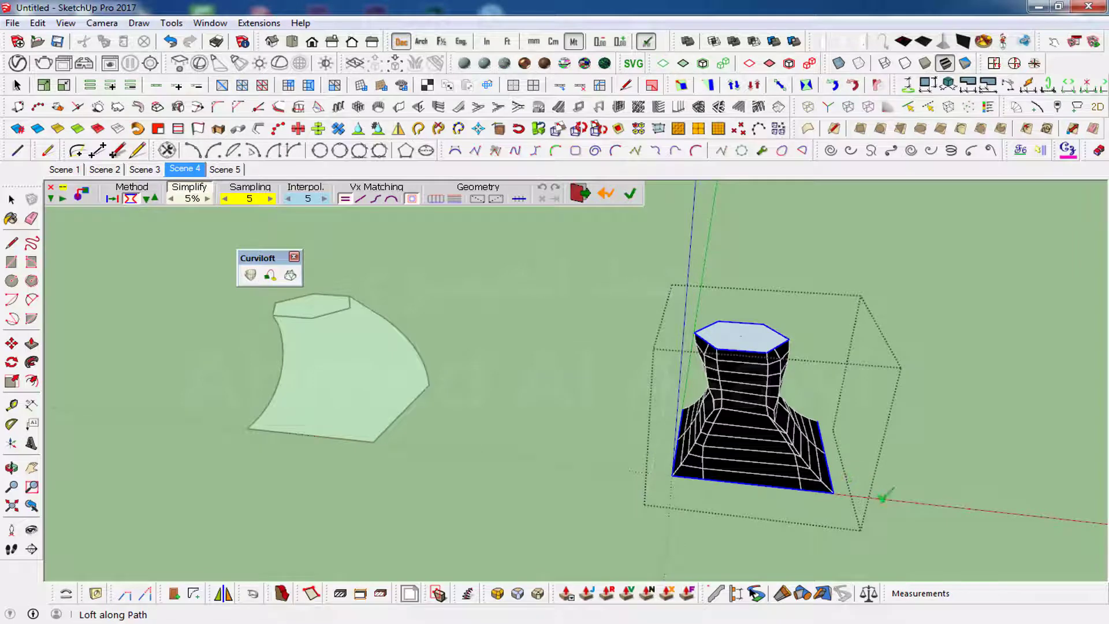
middle_click_drag(871, 483, 760, 451)
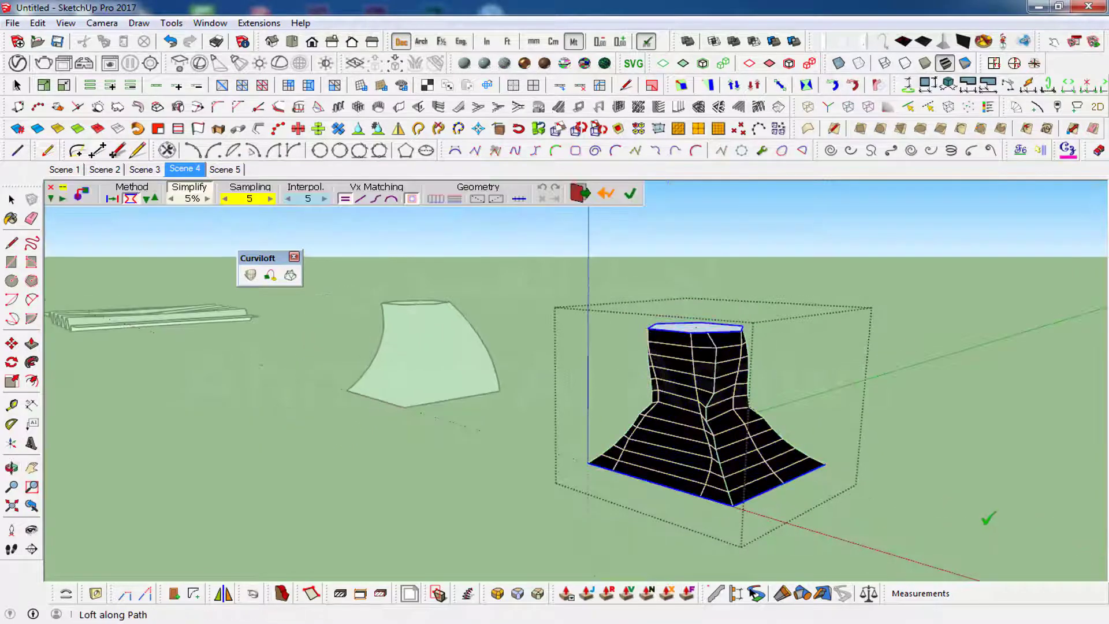
key("Escape")
mouse_move(986, 516)
middle_mouse_down()
mouse_move(818, 466)
mouse_move(953, 522)
mouse_move(1028, 507)
mouse_move(1075, 514)
middle_mouse_up()
middle_click_drag(685, 504, 868, 529)
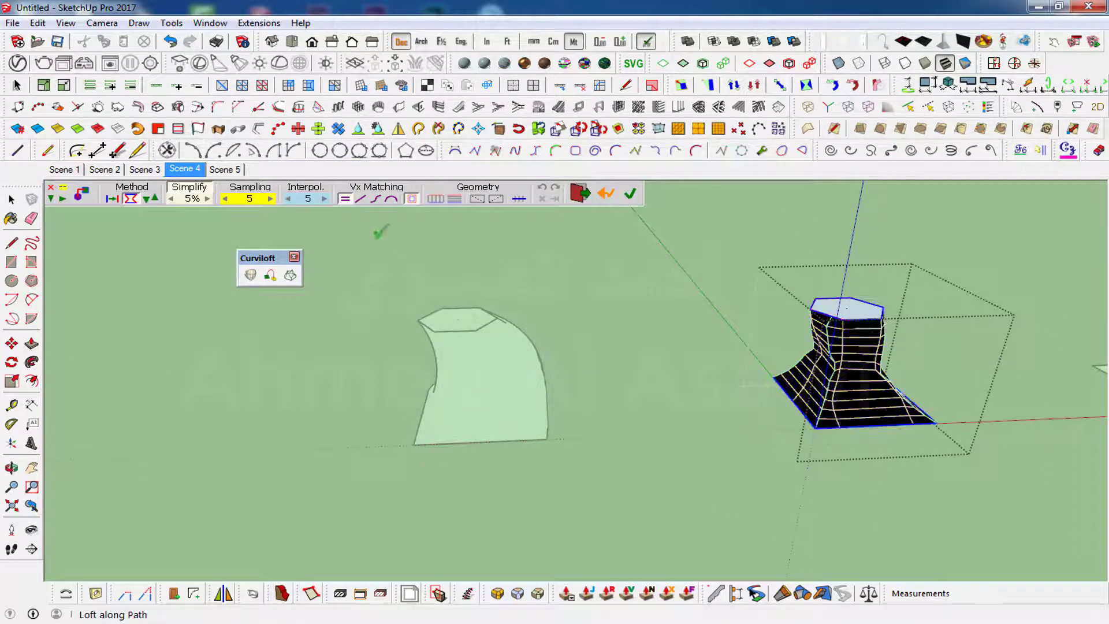
- Raise loft simplify to 6% and sampling from 5 to 6, then generate the final surface
left_click(206, 199)
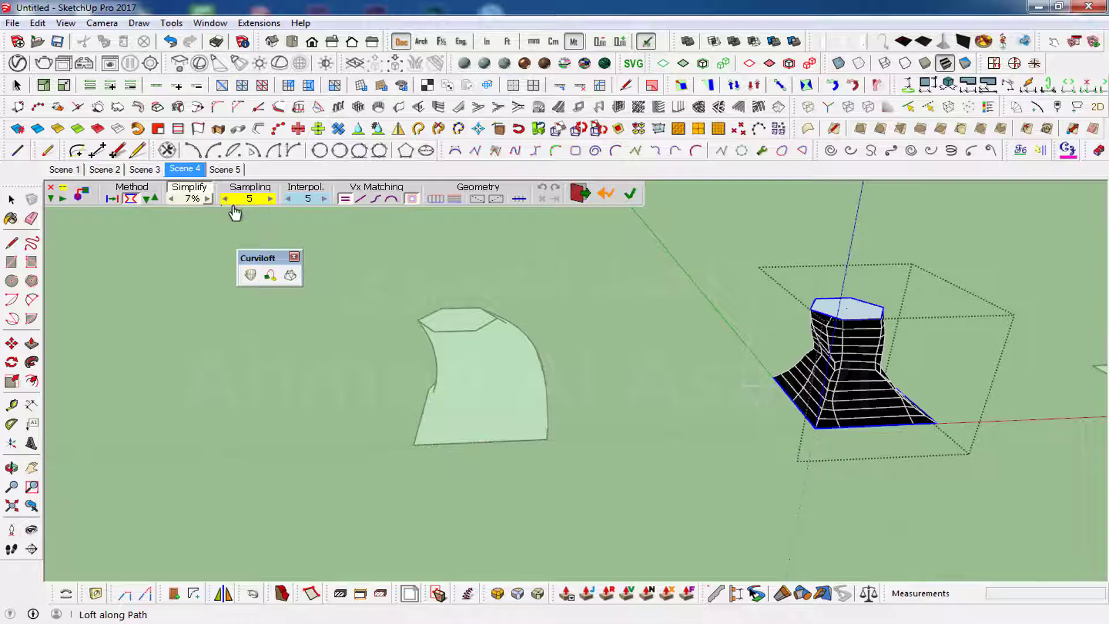
left_click(271, 200)
left_click(872, 363)
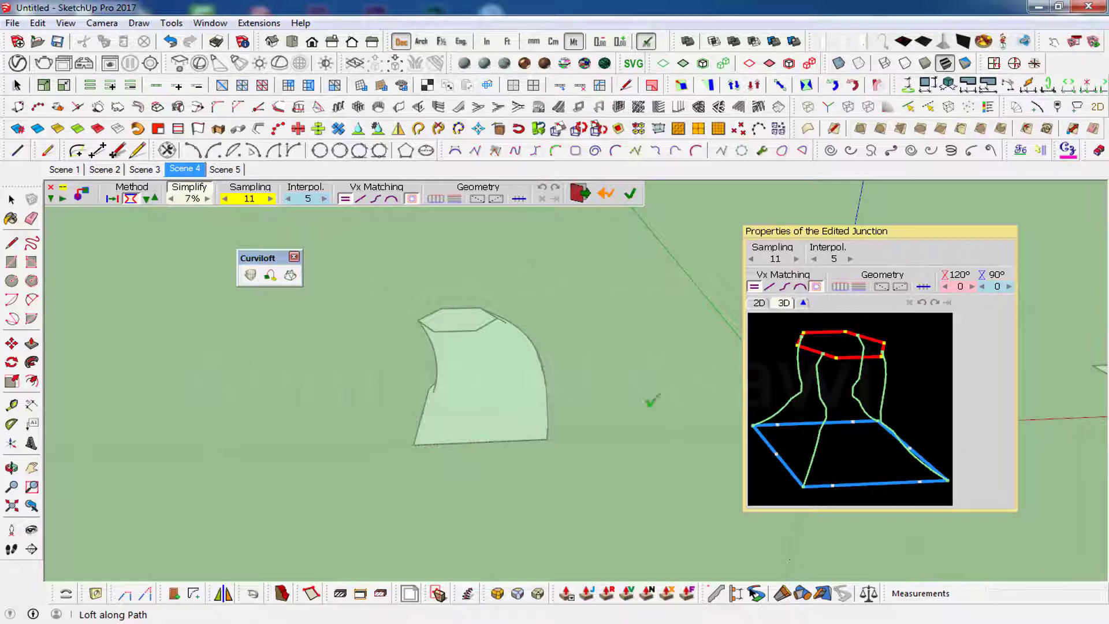
left_click(651, 397)
- Orbit around both lofted shapes and finish the loft session
mouse_move(935, 483)
middle_mouse_down()
mouse_move(911, 495)
mouse_move(911, 520)
middle_mouse_up()
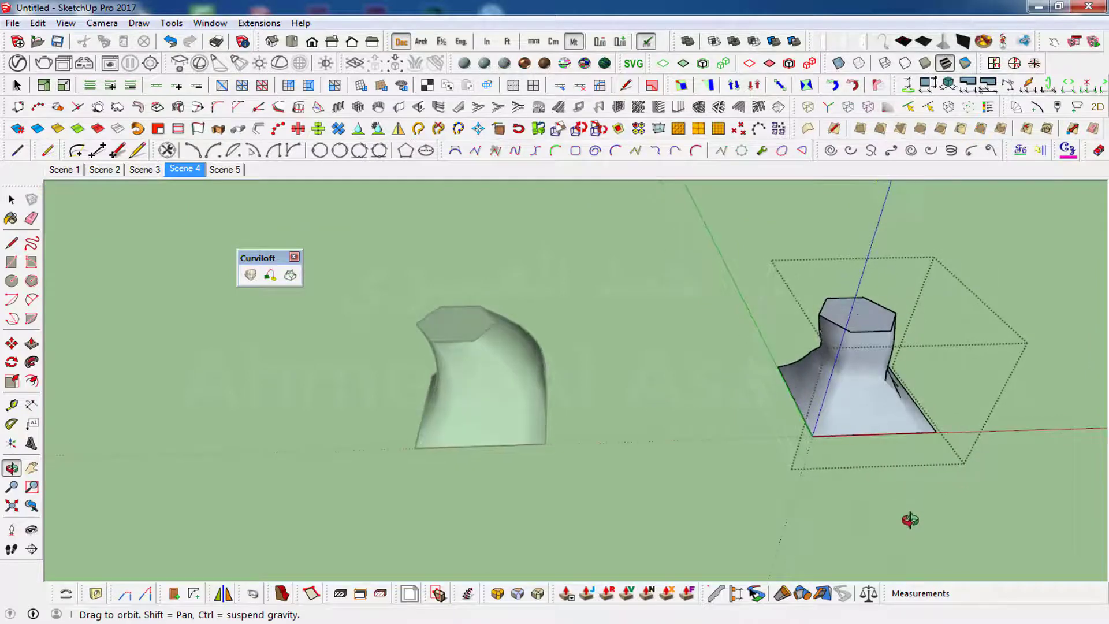
mouse_move(917, 466)
middle_mouse_down()
mouse_move(811, 475)
mouse_move(771, 458)
mouse_move(801, 481)
middle_mouse_up()
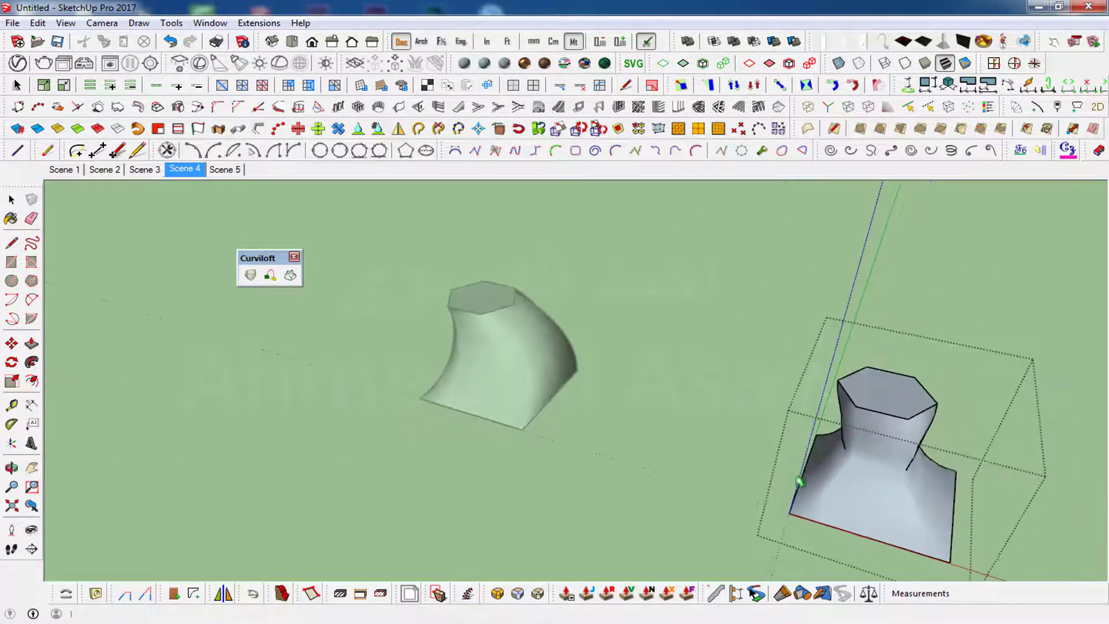
mouse_move(1067, 503)
middle_mouse_down()
mouse_move(872, 366)
mouse_move(618, 438)
middle_mouse_up()
mouse_move(541, 442)
middle_mouse_down()
mouse_move(664, 468)
mouse_move(768, 452)
middle_mouse_up()
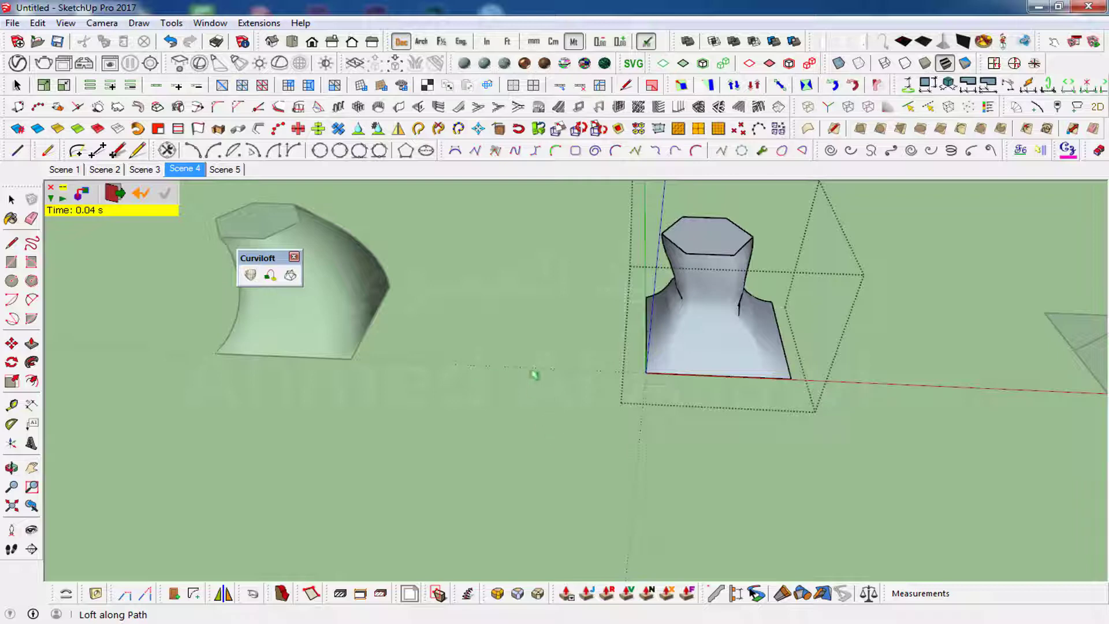
key("space")
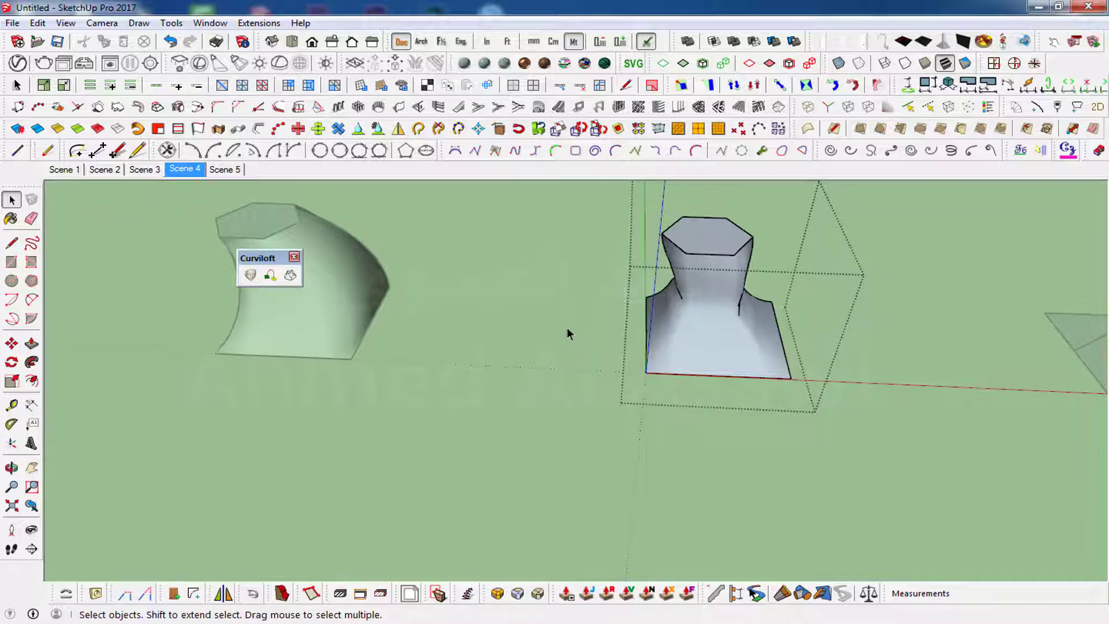
- Undo the loft and regenerate it with the rectangle outline as an added contour
key("ctrl+z")
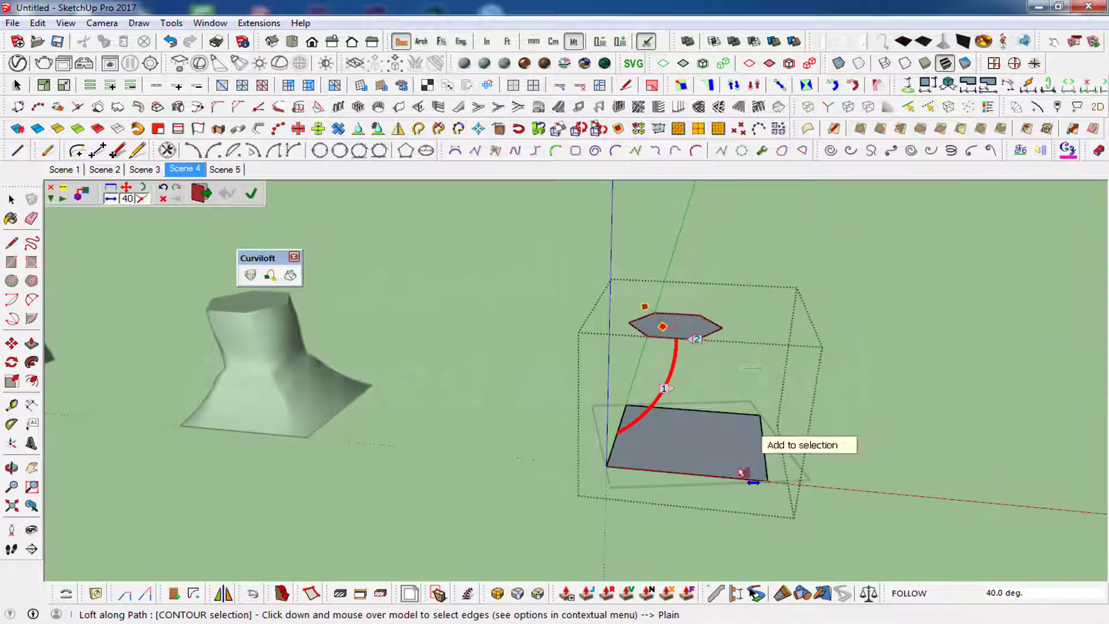
left_click(743, 488)
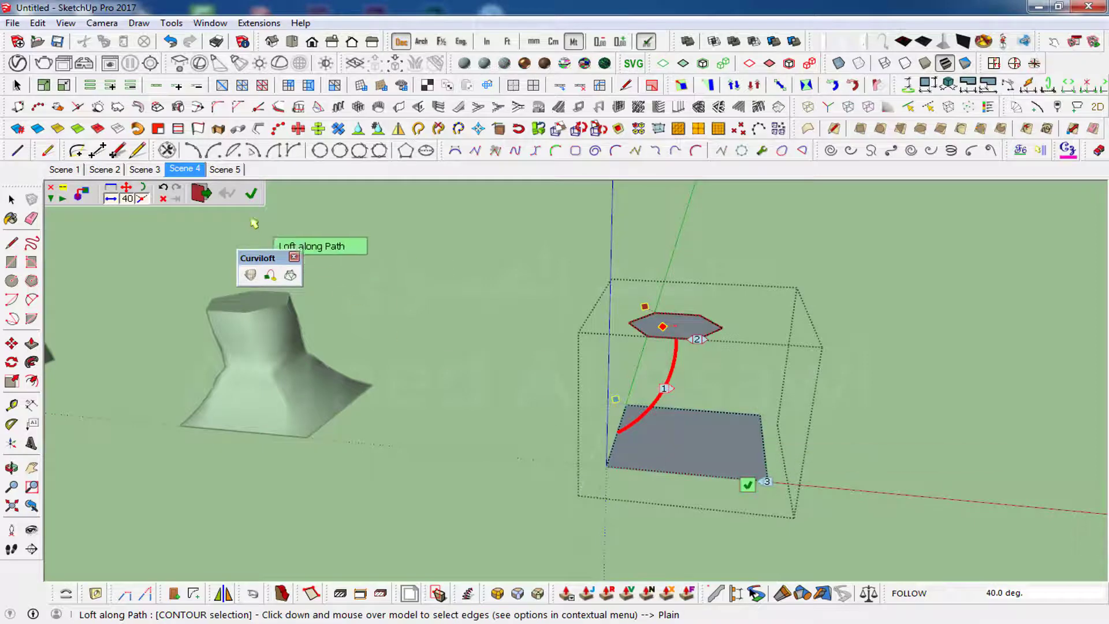
left_click(252, 199)
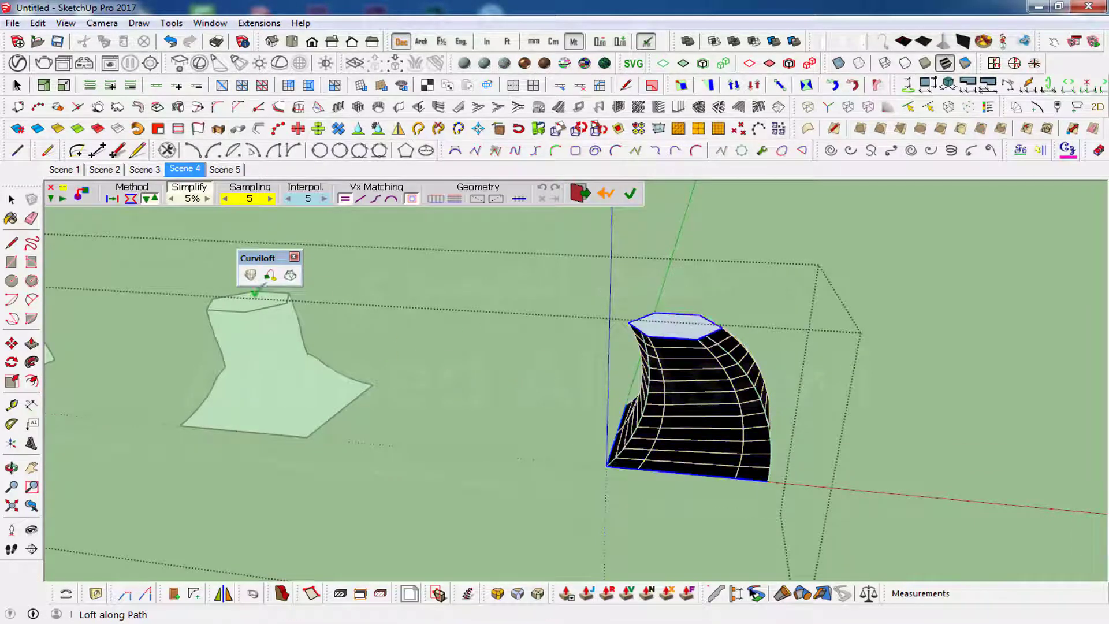
- Compare rotating-sweep and horizontal-ring methods, then validate the twisted-web loft
left_click(114, 201)
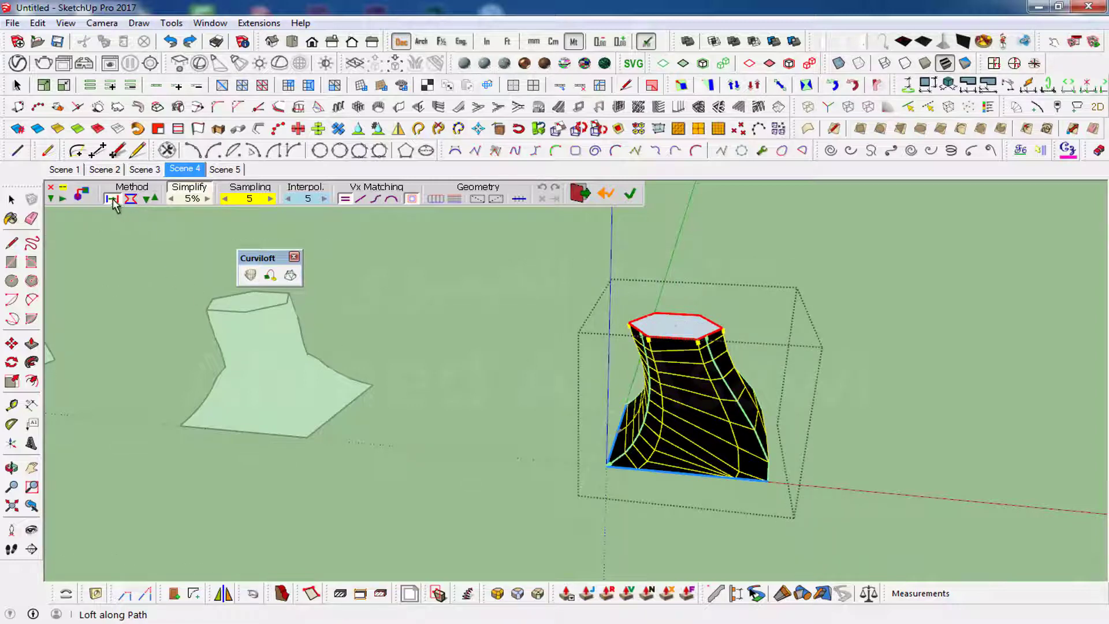
left_click(133, 199)
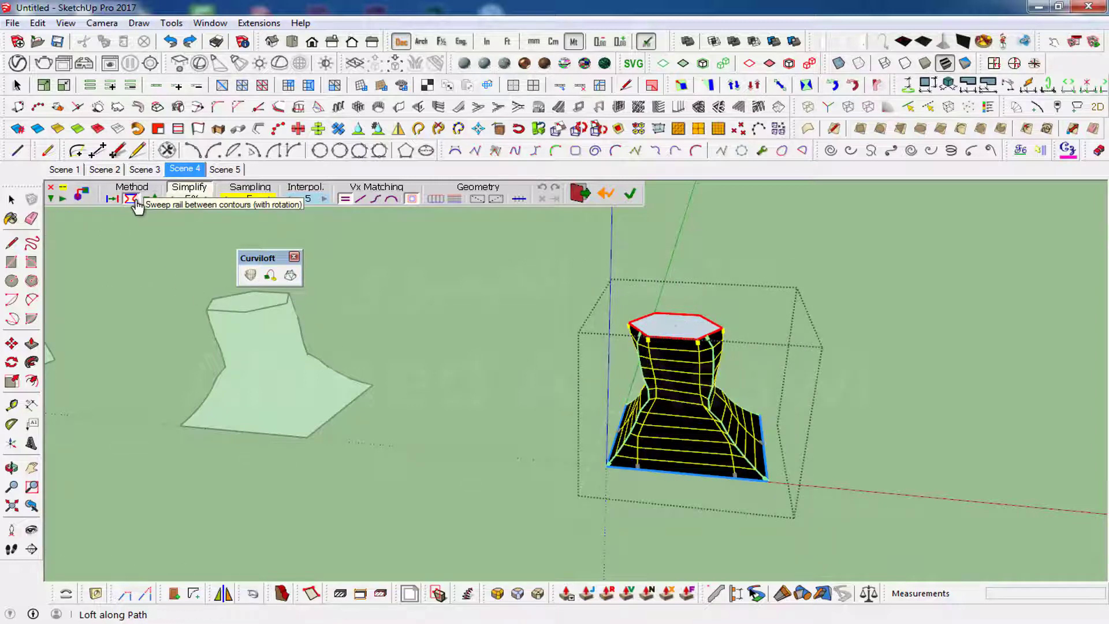
left_click(112, 201)
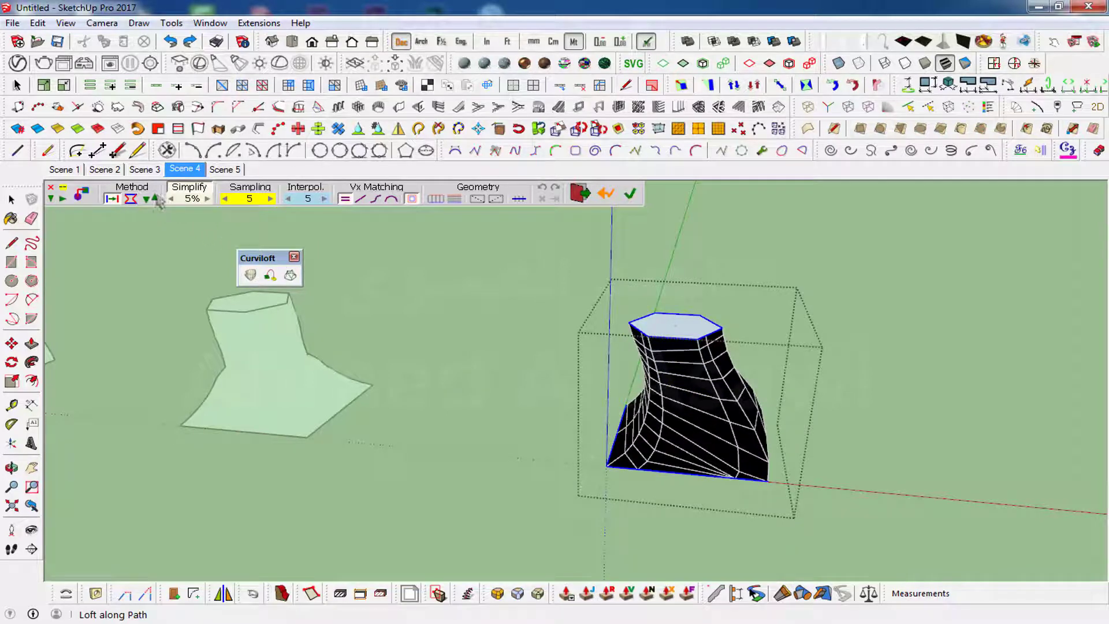
left_click(151, 199)
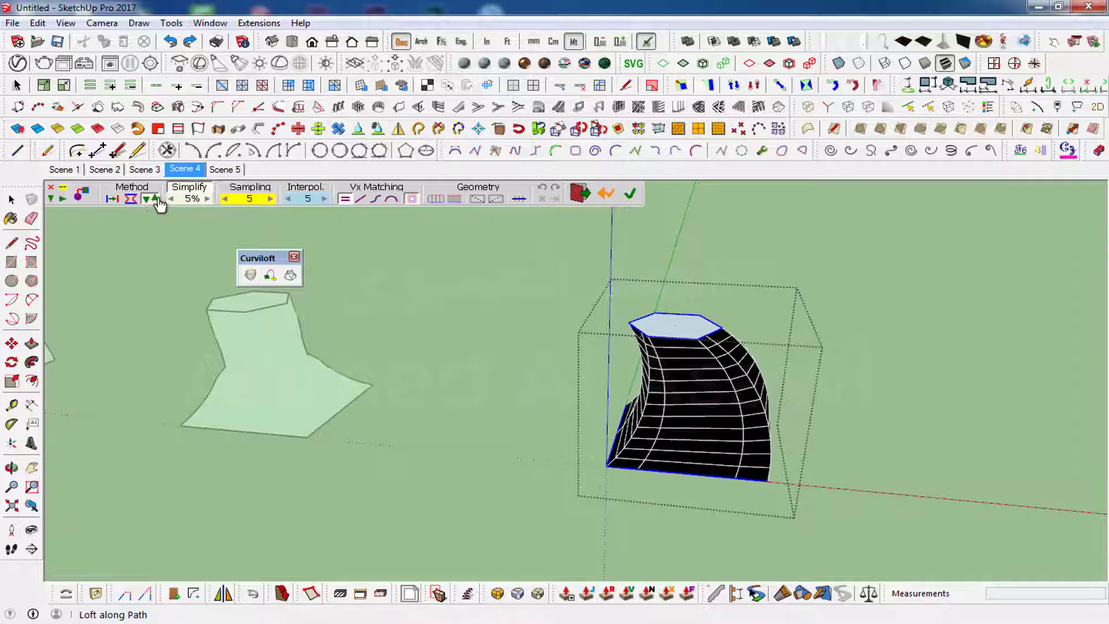
left_click(111, 201)
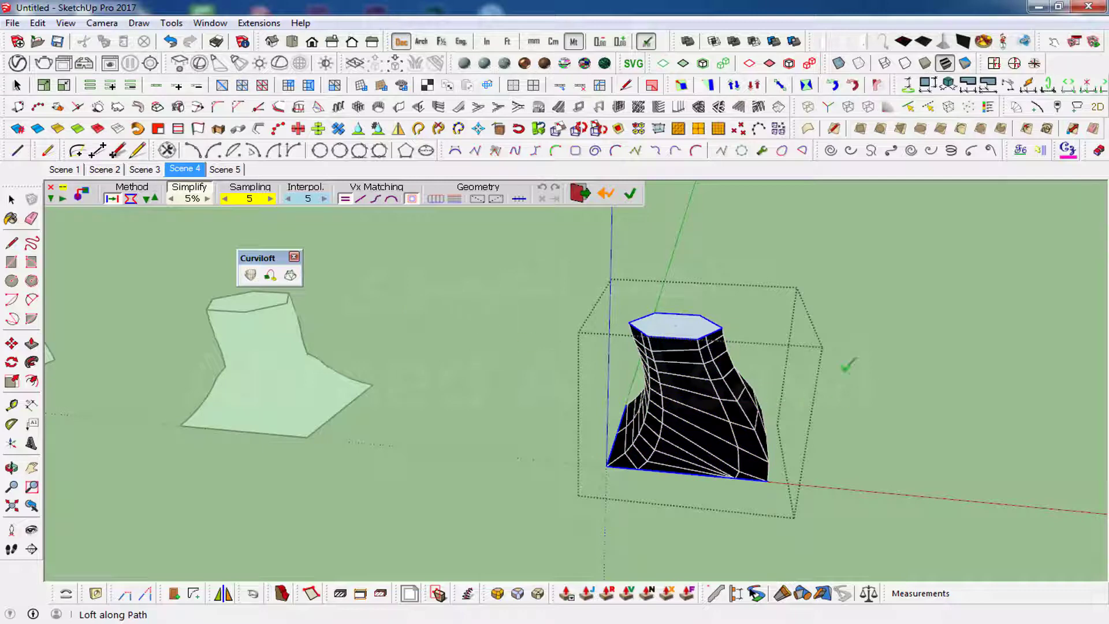
left_click(944, 384)
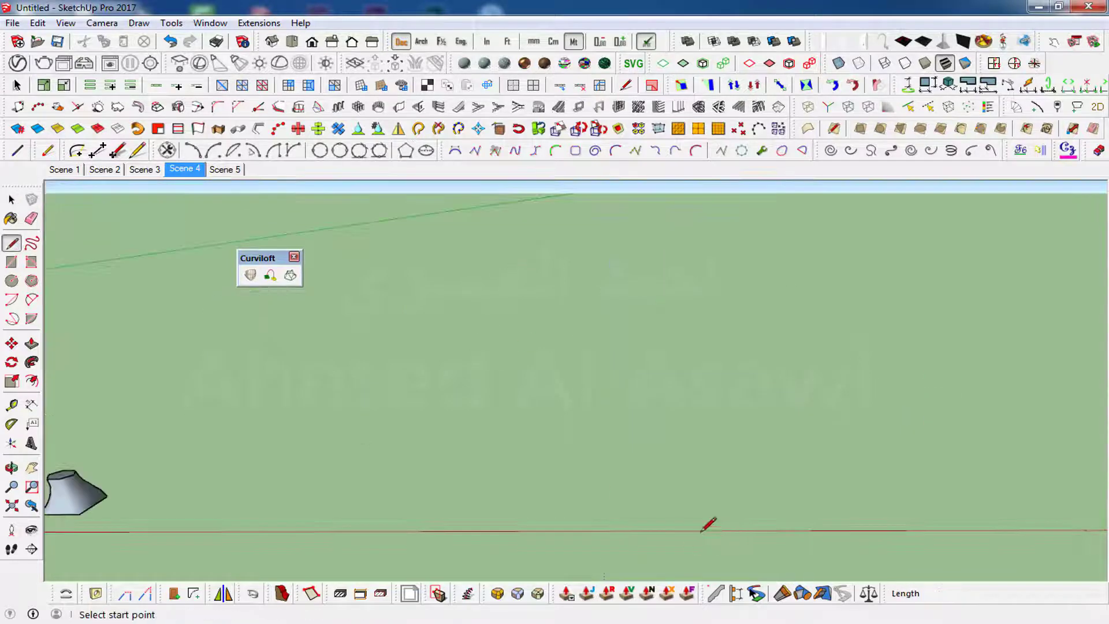
- Draw a vertical line straight up from the red axis and select it
left_click(700, 531)
left_click(715, 293)
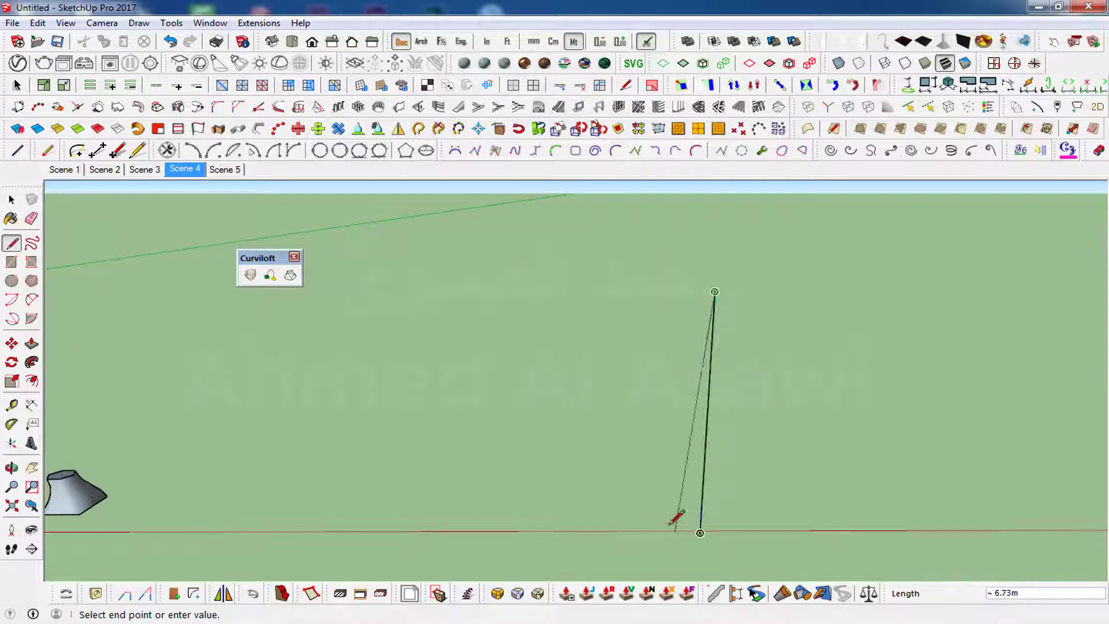
key("space")
middle_click_drag(689, 439, 713, 425)
left_click(632, 416)
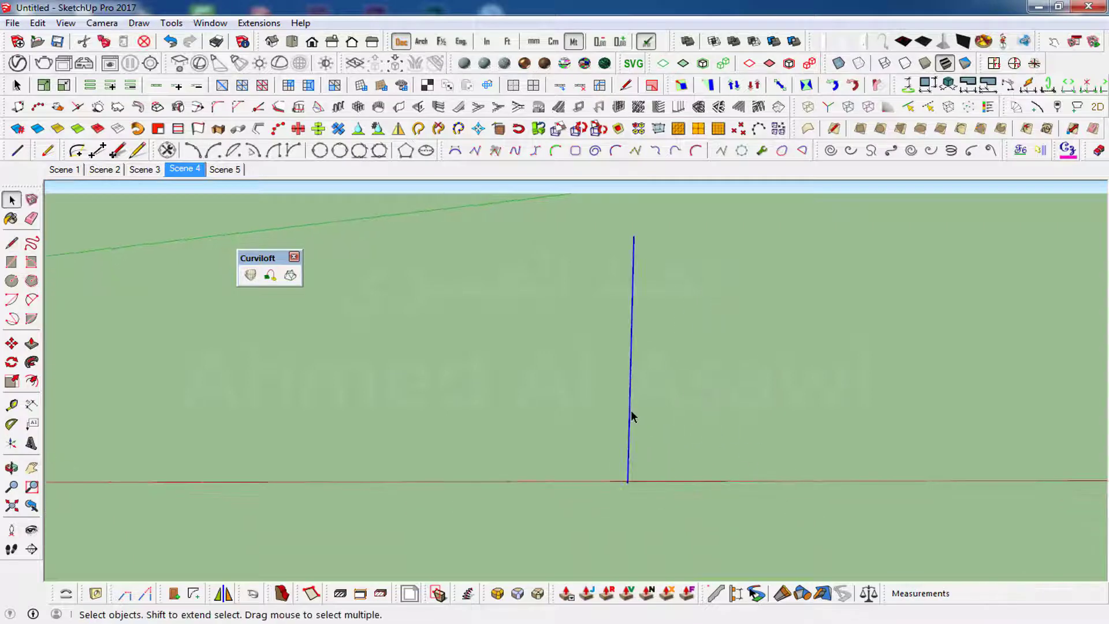
- Generate a helix along the vertical line, then delete the straight line
left_click(468, 593)
left_click(468, 457)
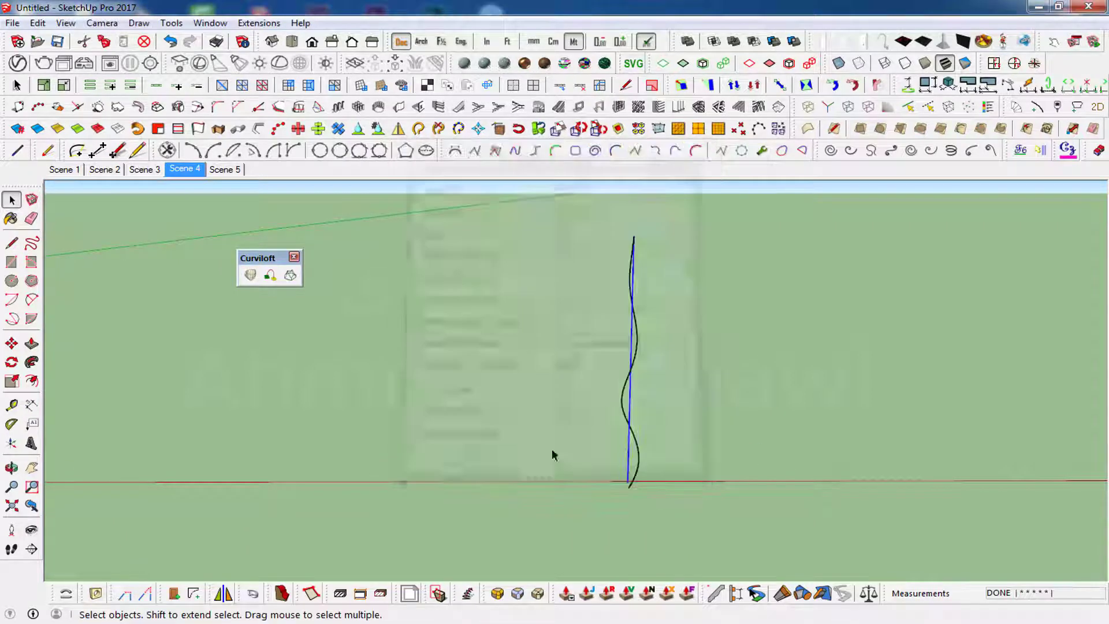
scroll(566, 451, "up", 3)
key("Delete")
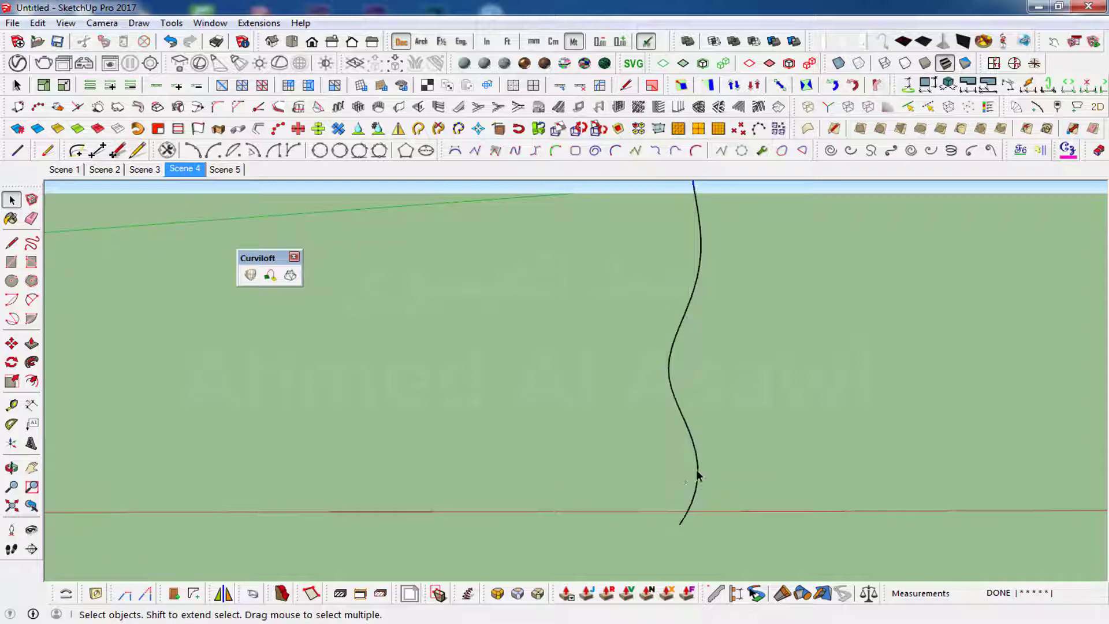
- Explode the helix group into a loose wavy curve
left_click(697, 475)
scroll(670, 529, "up", 2)
right_click(716, 482)
left_click(759, 174)
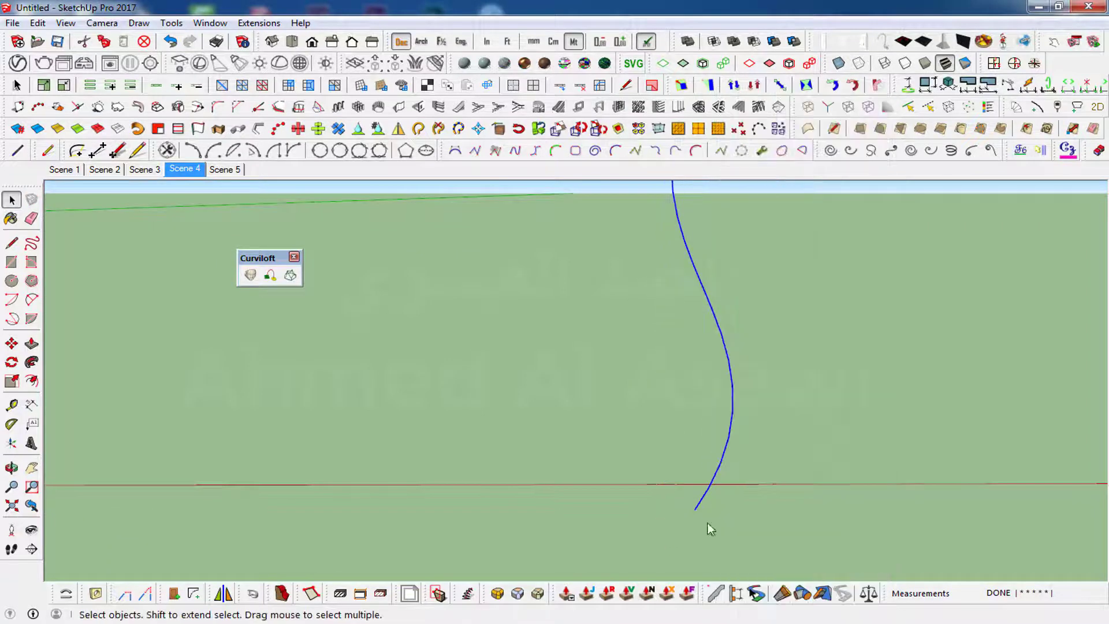
mouse_move(706, 525)
middle_mouse_down()
mouse_move(693, 514)
mouse_move(737, 513)
middle_mouse_up()
left_click(738, 513)
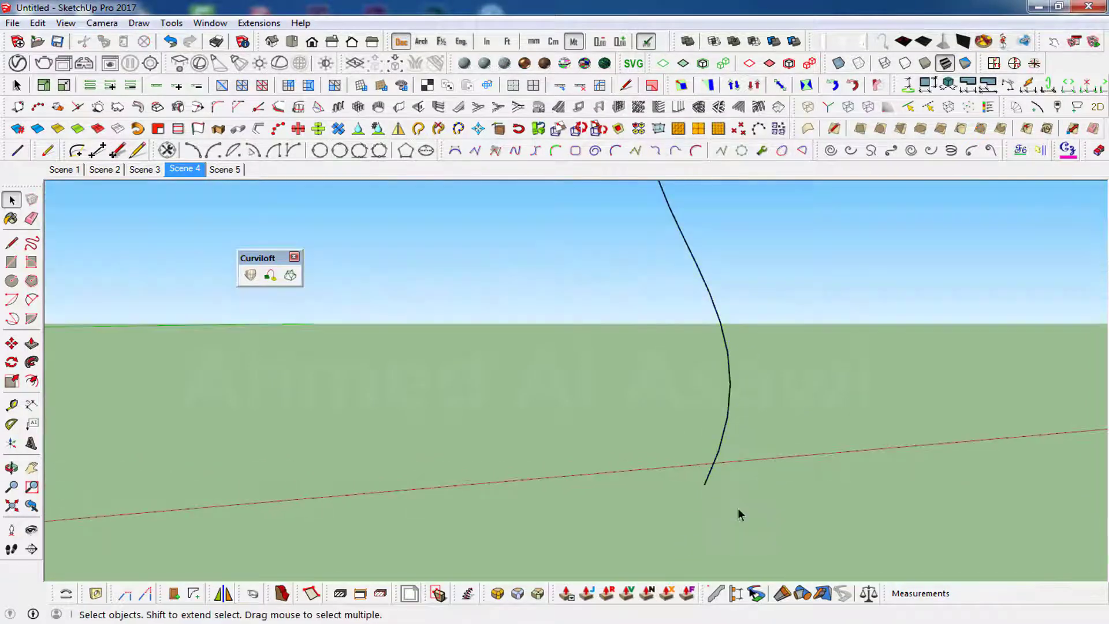
- Try a hexagon at the curve's end, cancel it, and zoom to view the whole model
left_click(32, 281)
mouse_move(706, 550)
middle_mouse_down()
mouse_move(741, 465)
mouse_move(819, 366)
middle_mouse_up()
left_click(818, 367)
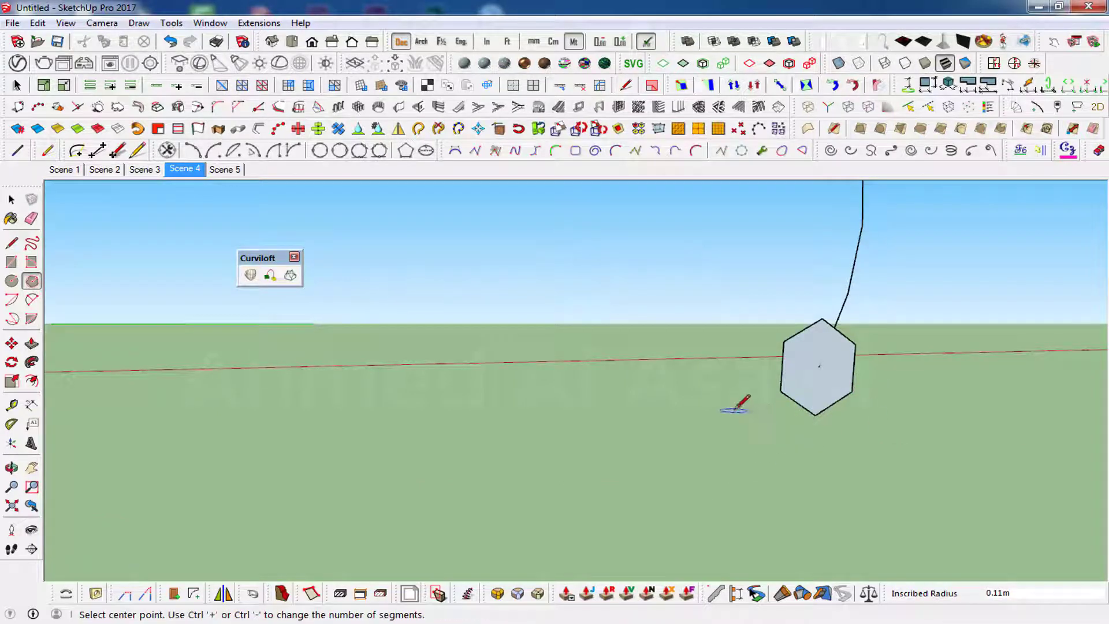
key("space")
scroll(778, 417, "down", 3)
mouse_move(778, 417)
middle_mouse_down()
mouse_move(803, 574)
mouse_move(756, 513)
mouse_move(770, 315)
middle_mouse_up()
scroll(750, 350, "up", 3)
scroll(725, 451, "up", 3)
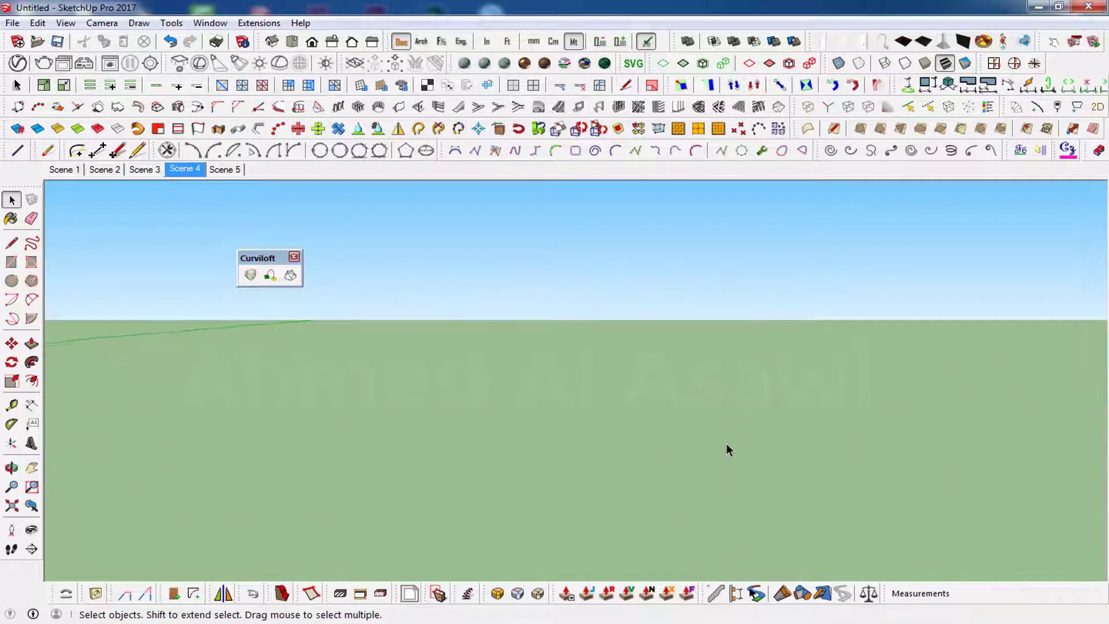
scroll(625, 432, "up", 2)
key("shift+p")
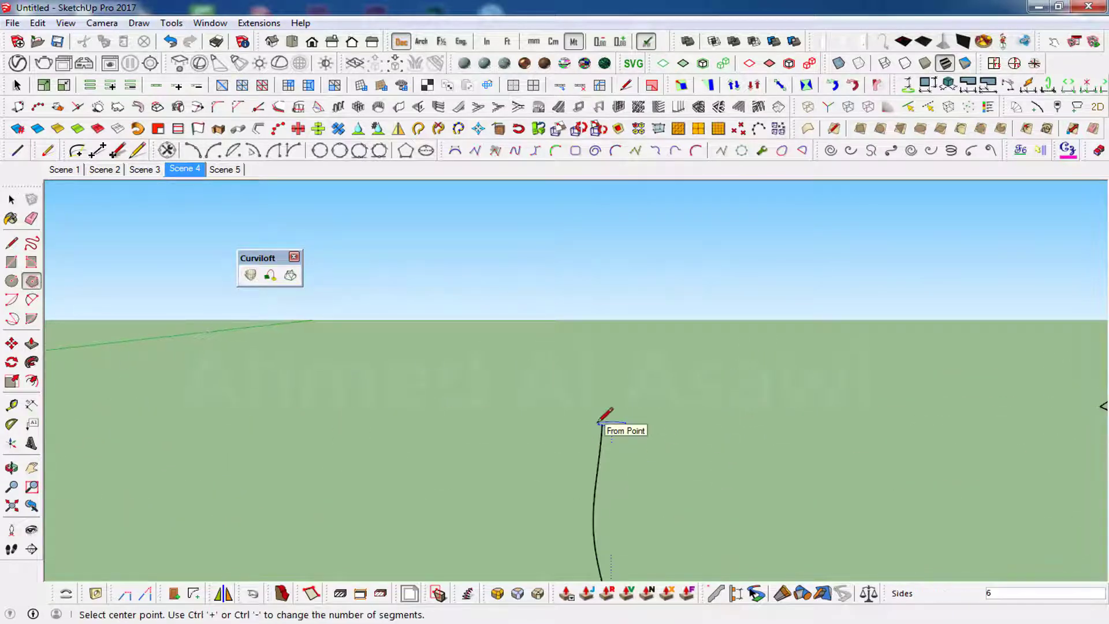
- Draw a polygon at the curve's top endpoint and set it to 4 segments in Entity Info
left_click(602, 425)
left_click(649, 447)
key("space")
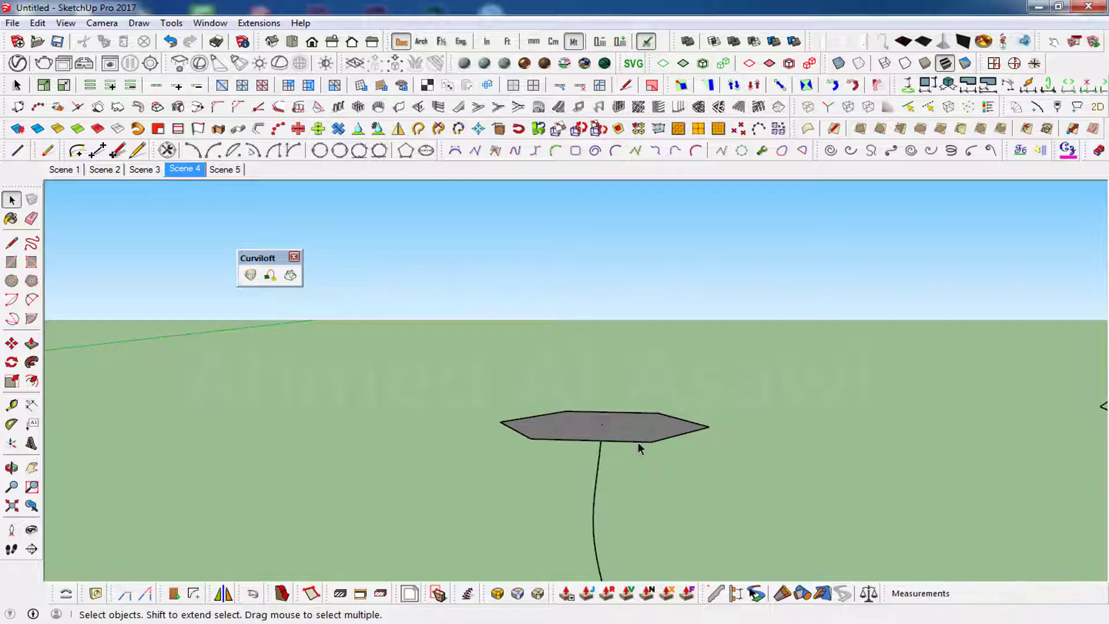
left_click(639, 446)
left_click(11, 219)
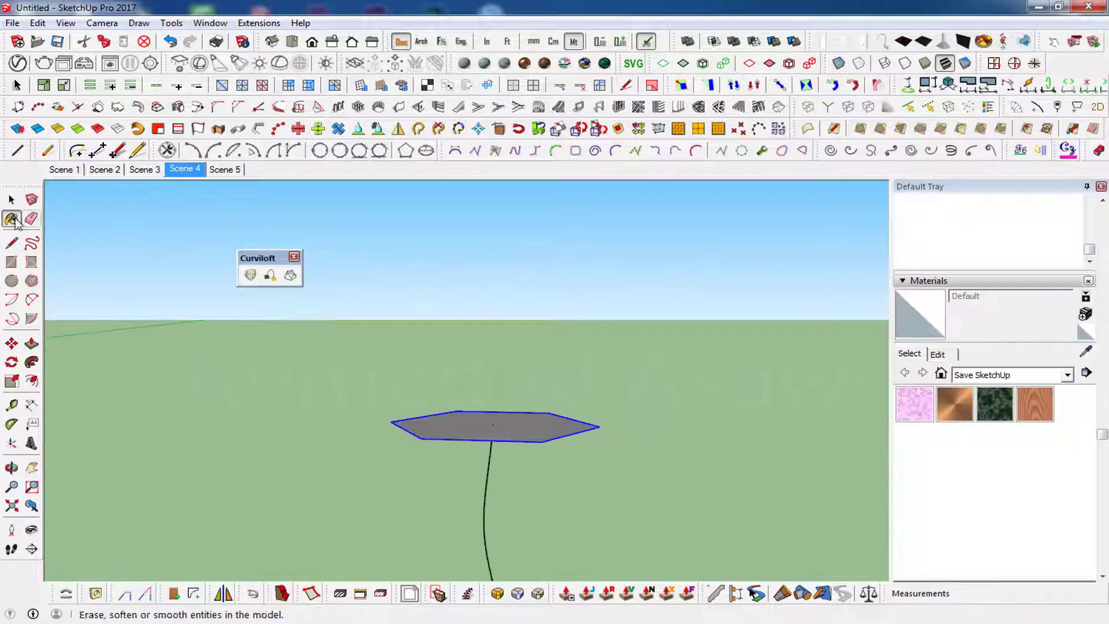
left_click(903, 287)
double_click(989, 512)
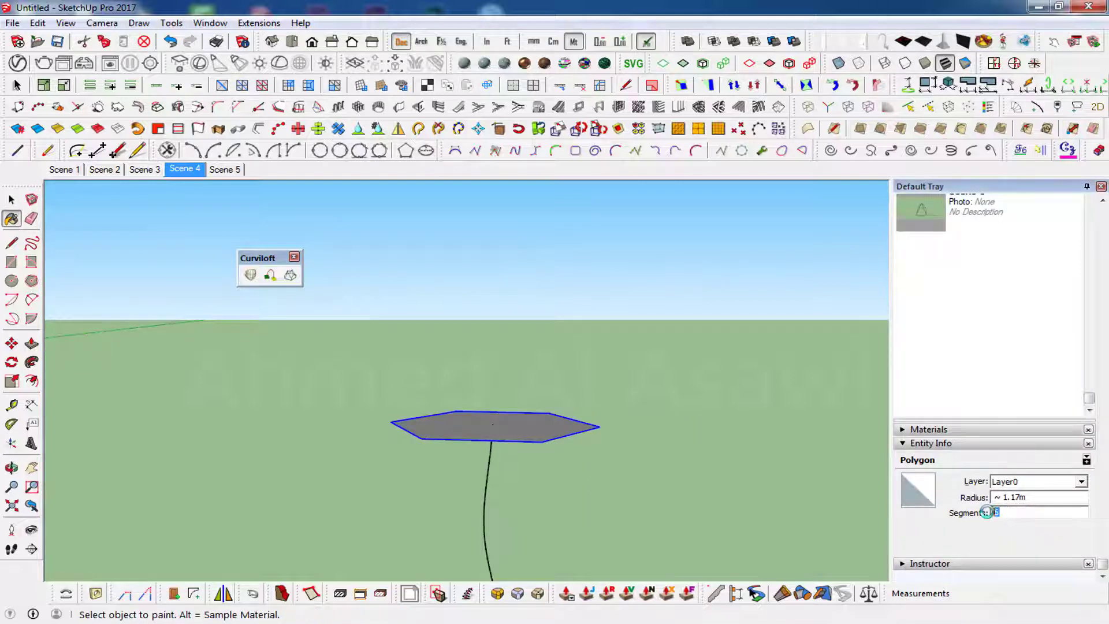
type("4")
key("Return")
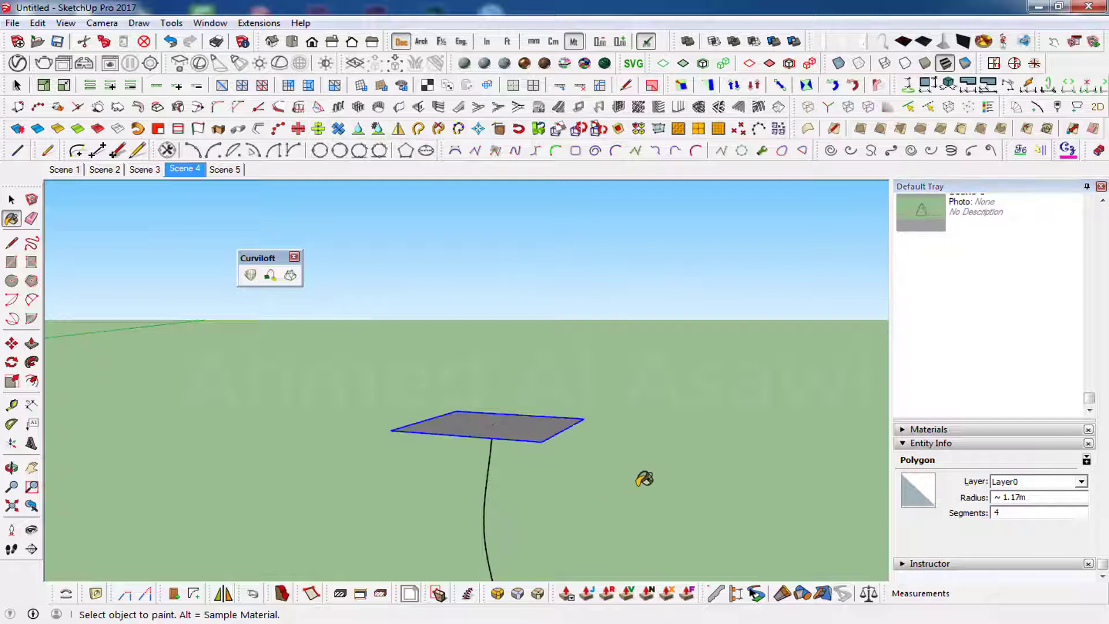
- Make the curve and square one component, then open it and select the wavy curve
key("space")
left_click(649, 472)
mouse_move(809, 408)
middle_mouse_down()
mouse_move(780, 504)
mouse_move(831, 225)
middle_mouse_up()
left_click_drag(834, 225, 677, 496)
right_click(722, 439)
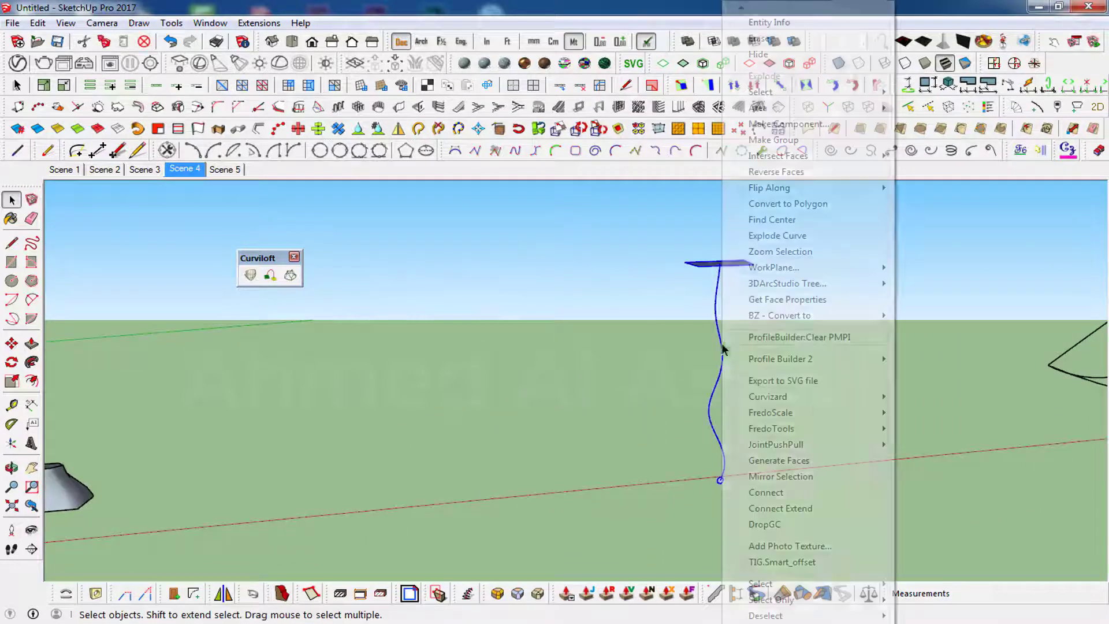
left_click(793, 127)
key("Return")
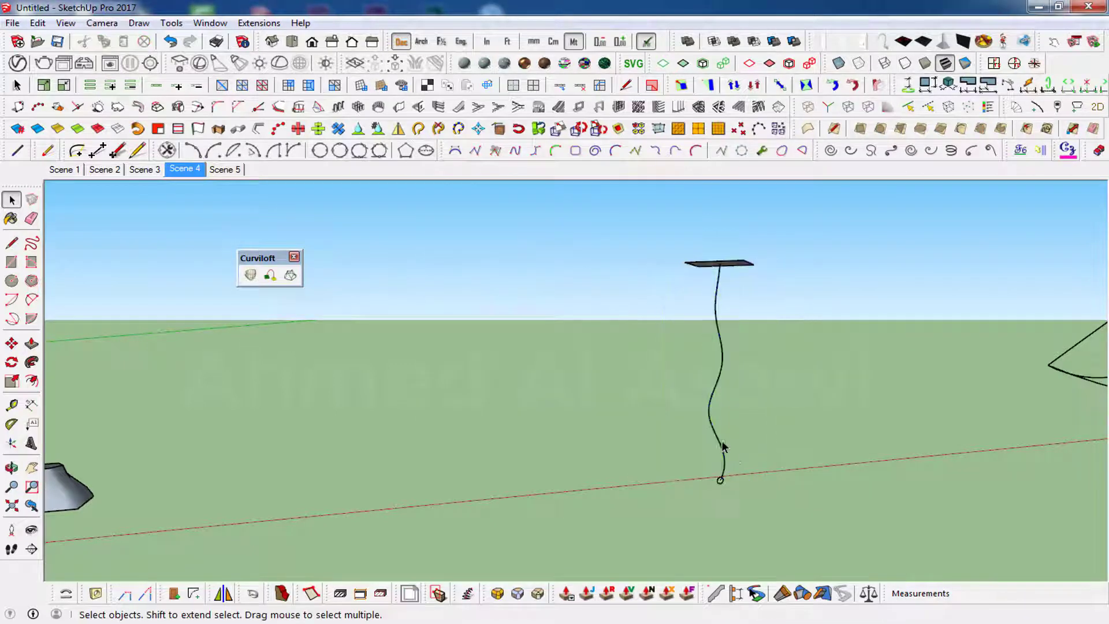
double_click(716, 442)
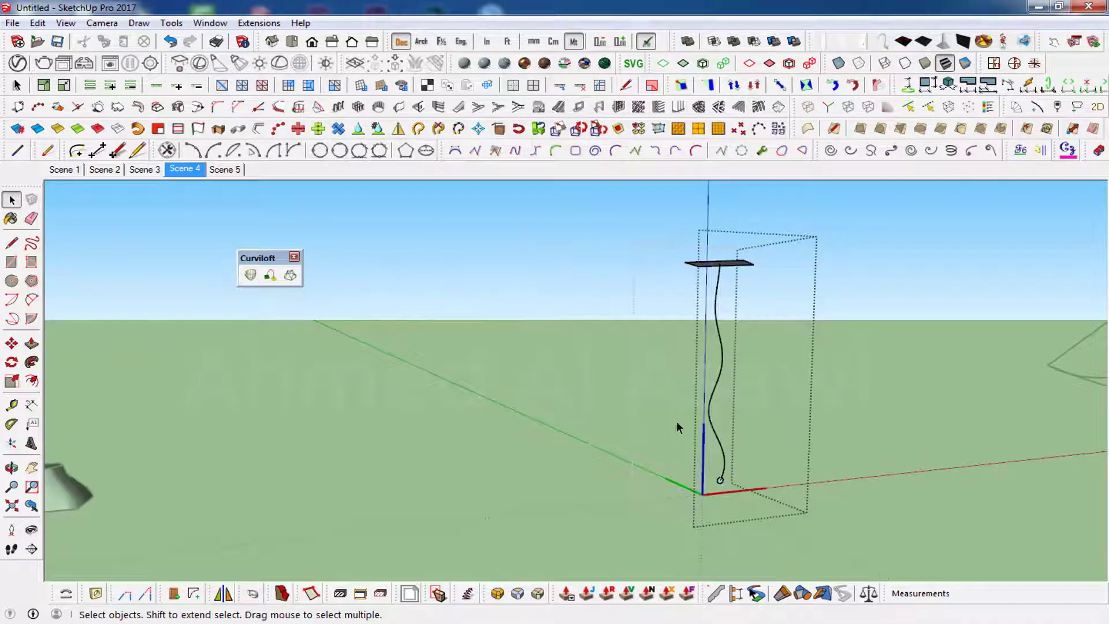
left_click(712, 403)
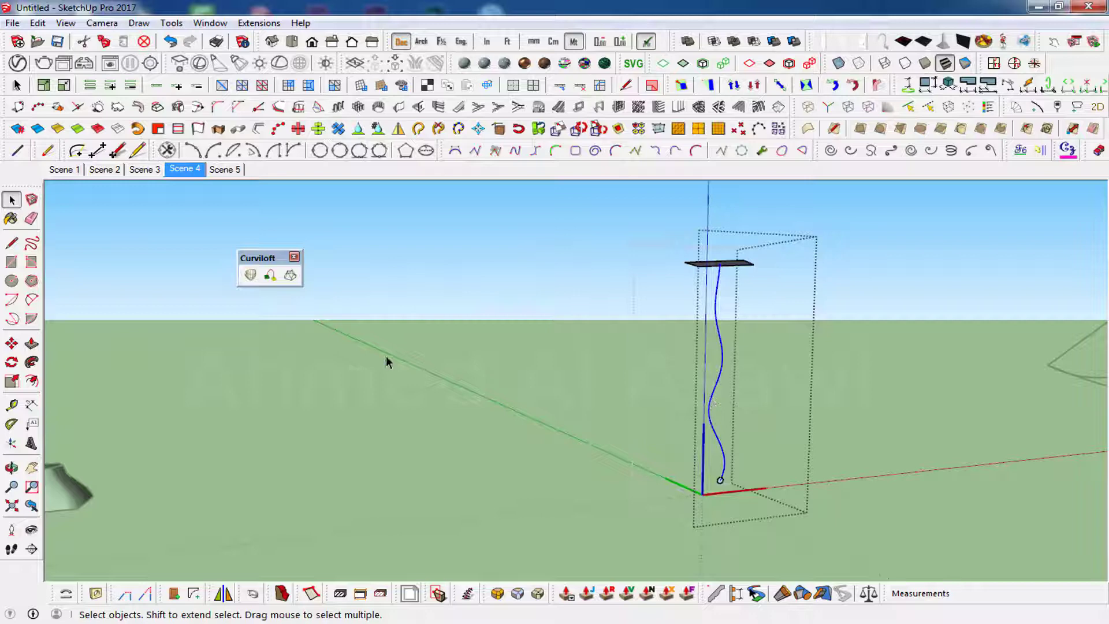
- Run Curviloft Loft along Path with the top square as contour and the wavy curve as path
left_click(269, 276)
mouse_move(631, 346)
middle_mouse_down()
mouse_move(621, 392)
mouse_move(831, 396)
middle_mouse_up()
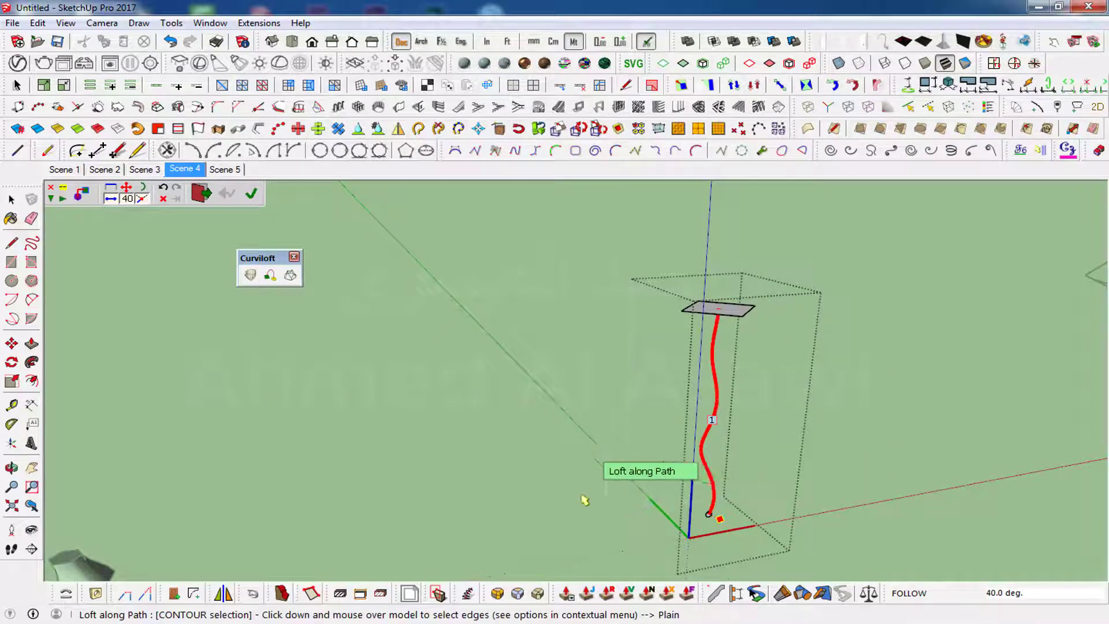
left_click(731, 314)
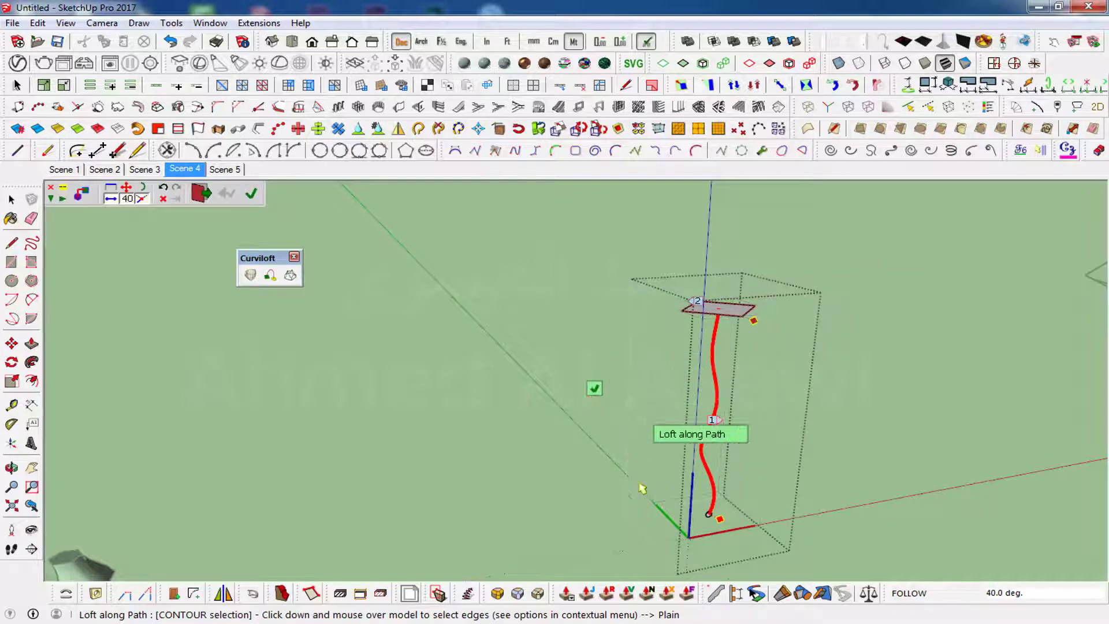
middle_click_drag(645, 508, 626, 396)
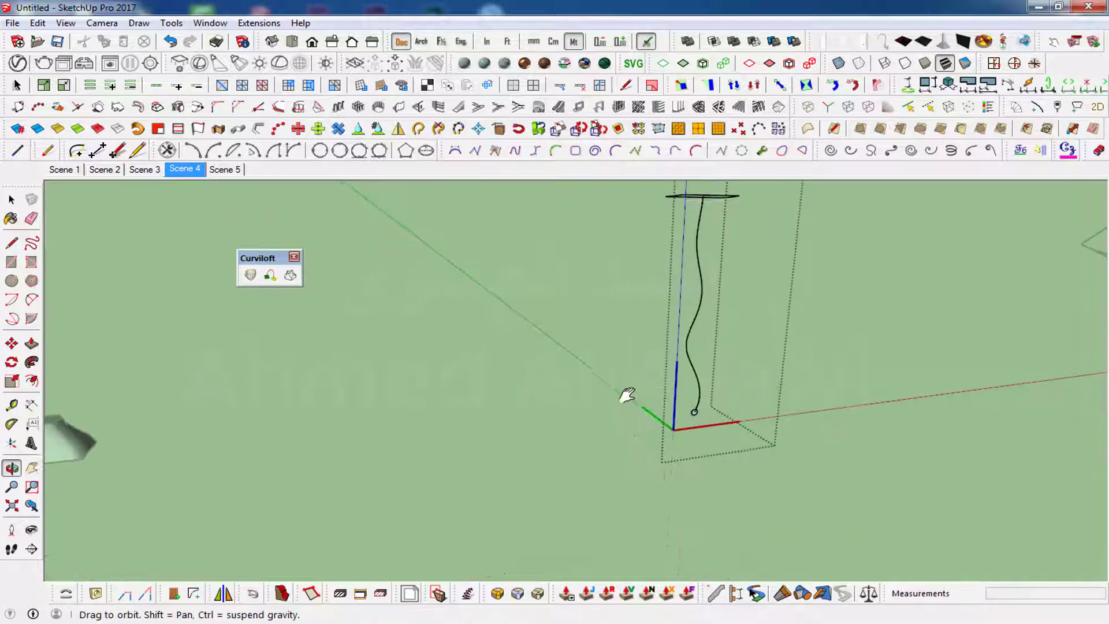
scroll(699, 440, "up", 3)
scroll(699, 439, "up", 5)
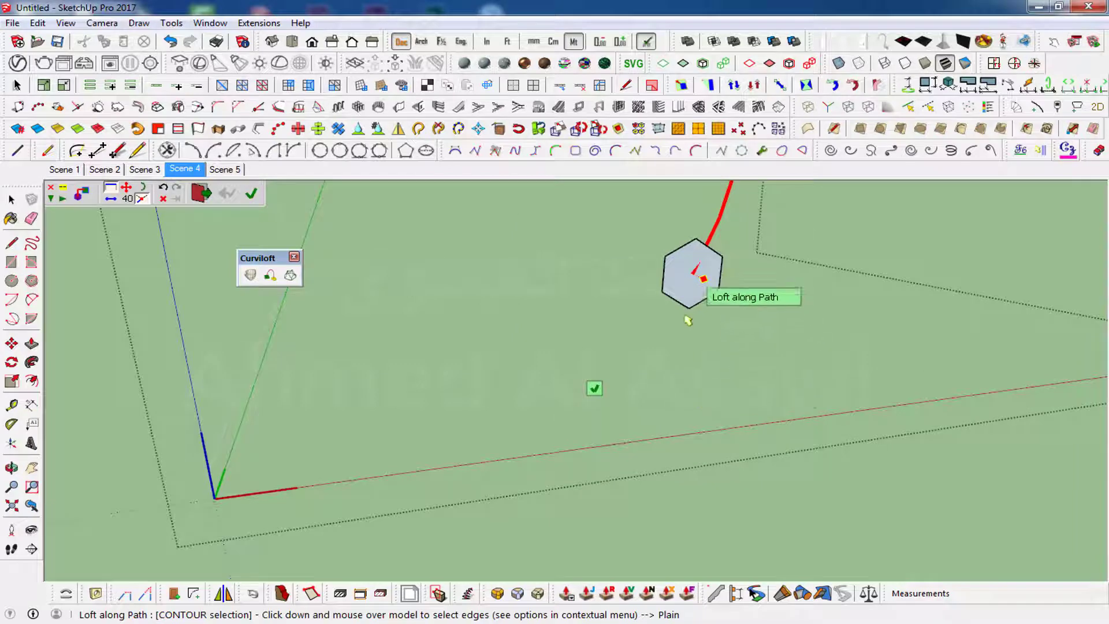
left_click(696, 296)
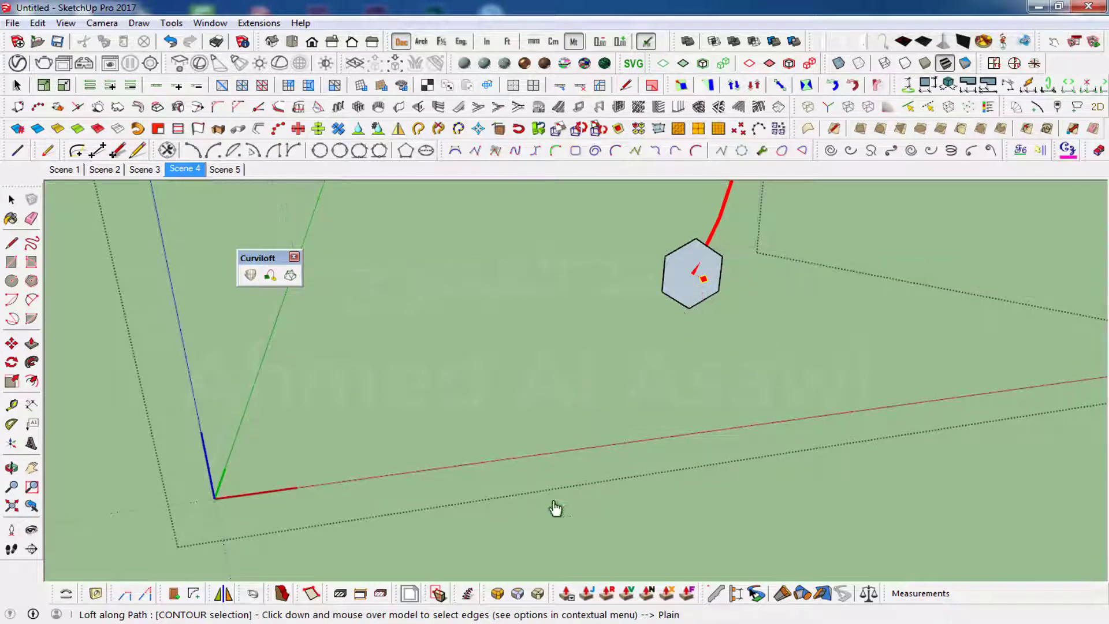
left_click(613, 501)
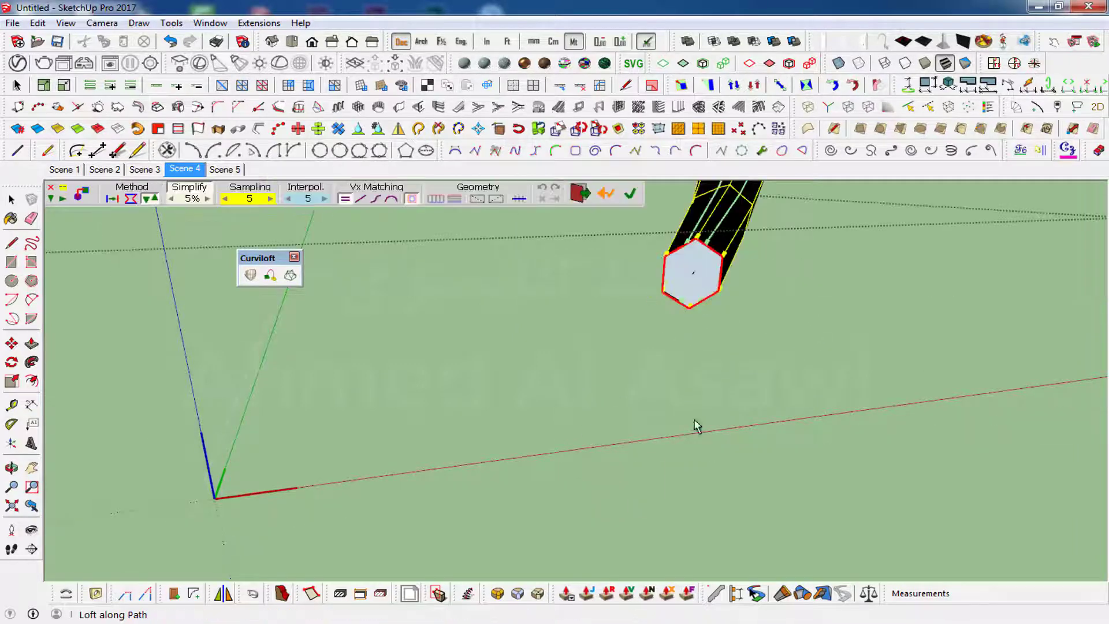
scroll(761, 312, "down", 5)
mouse_move(803, 287)
middle_mouse_down()
mouse_move(837, 307)
mouse_move(838, 321)
mouse_move(743, 396)
mouse_move(797, 361)
mouse_move(780, 376)
mouse_move(830, 356)
mouse_move(817, 400)
mouse_move(774, 359)
mouse_move(743, 290)
mouse_move(735, 340)
middle_mouse_up()
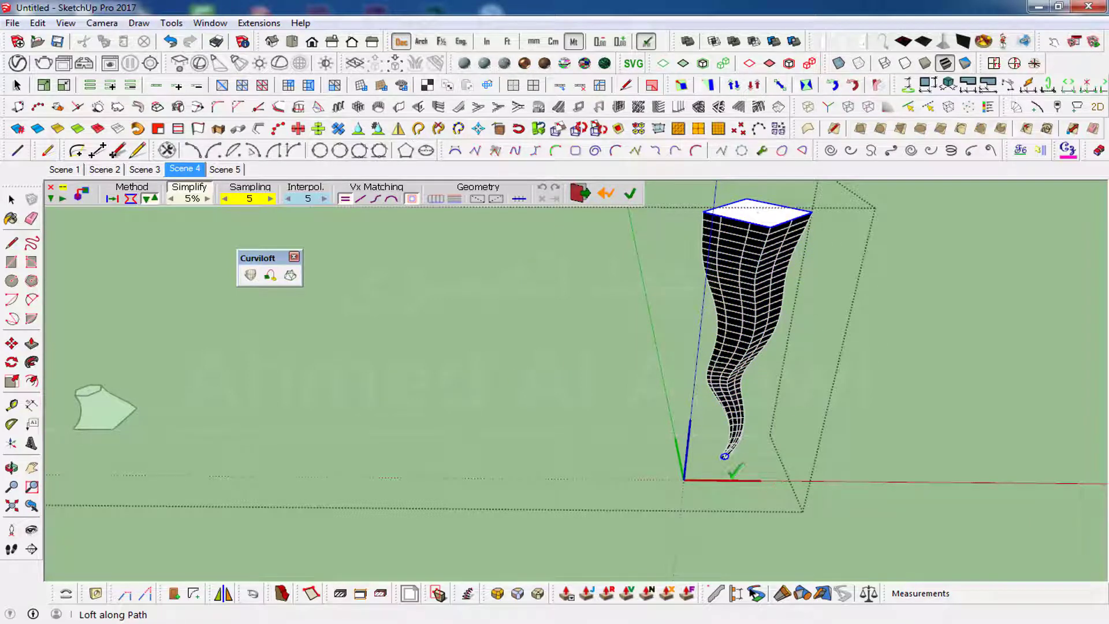
scroll(731, 462, "up", 3)
- Accept the twisting loft, zoom out to see it beside the profiles, and exit the tool
left_click(938, 421)
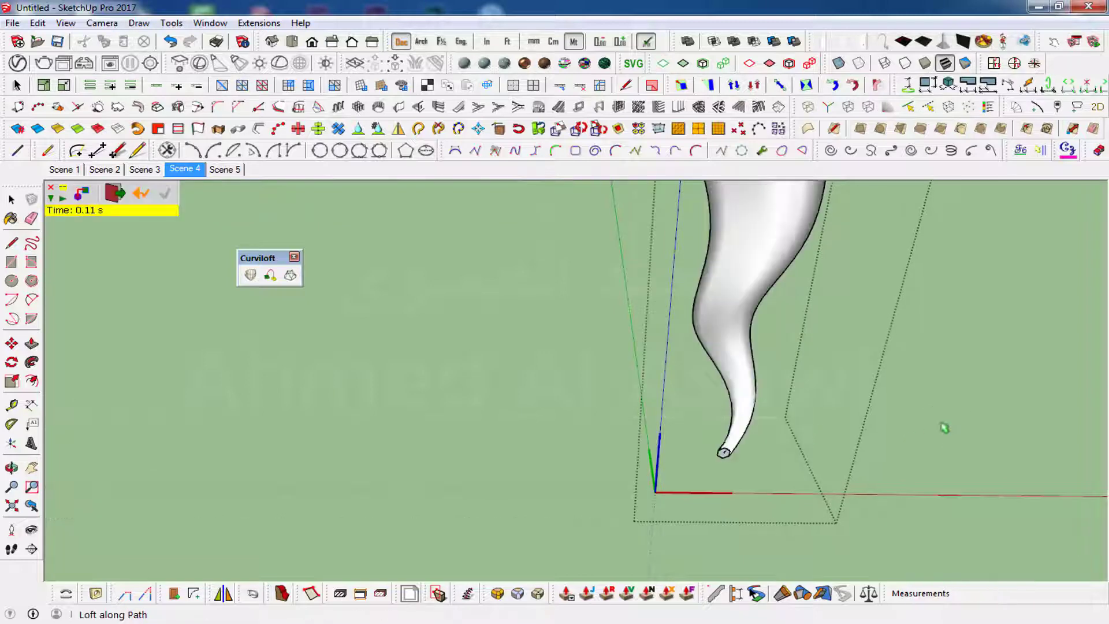
mouse_move(944, 427)
middle_mouse_down()
mouse_move(435, 371)
mouse_move(951, 472)
middle_mouse_up()
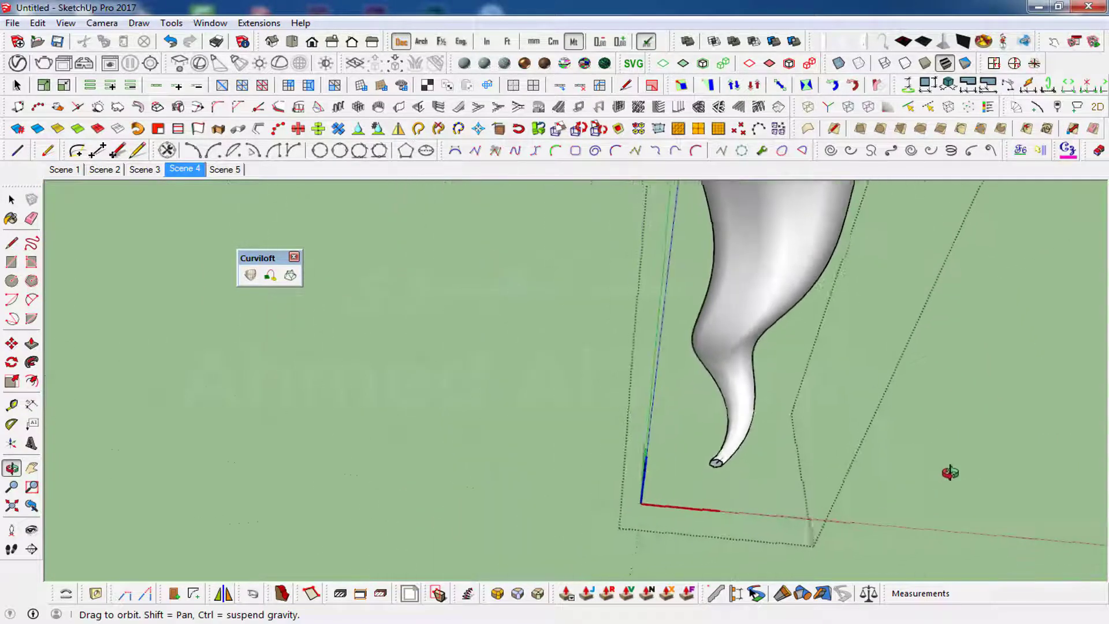
scroll(799, 327, "down", 2)
scroll(825, 327, "down", 2)
scroll(817, 292, "down", 3)
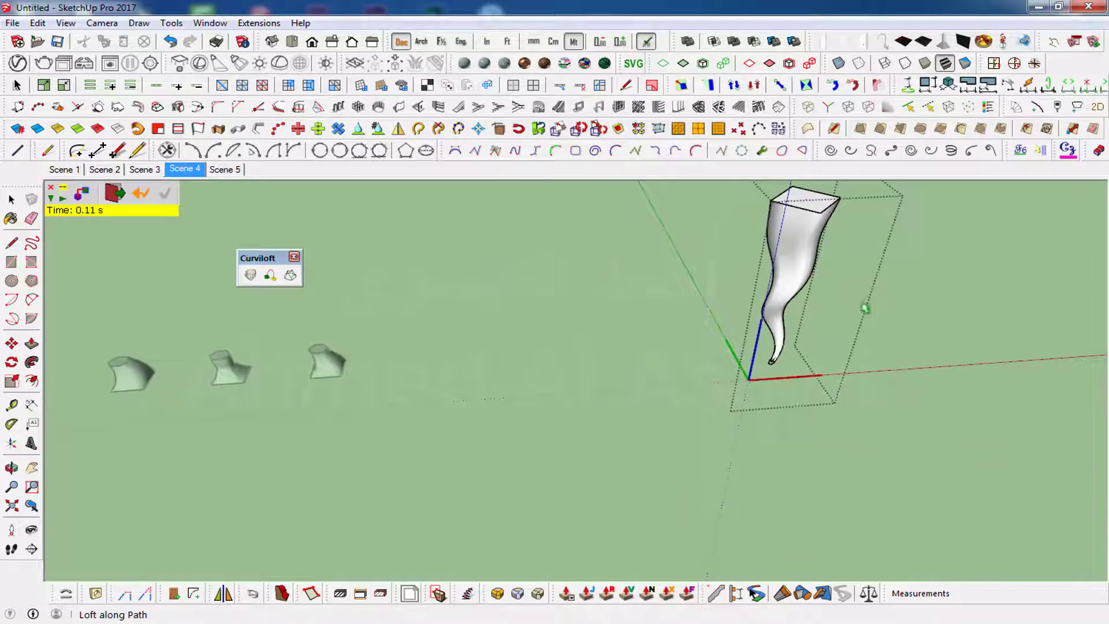
middle_click_drag(865, 308, 789, 347)
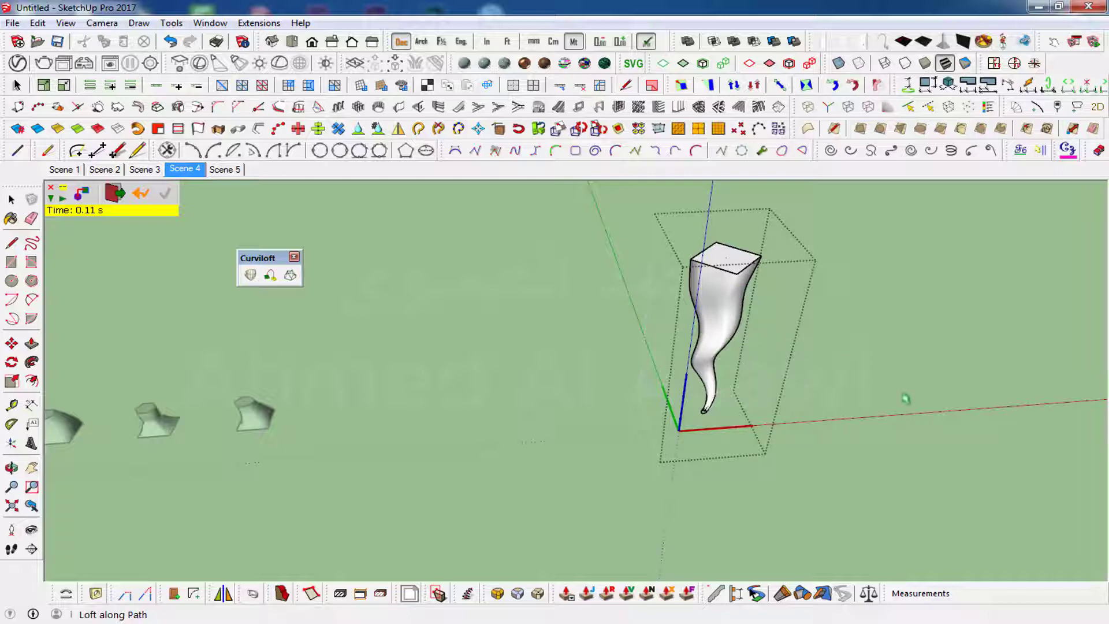
key("Return")
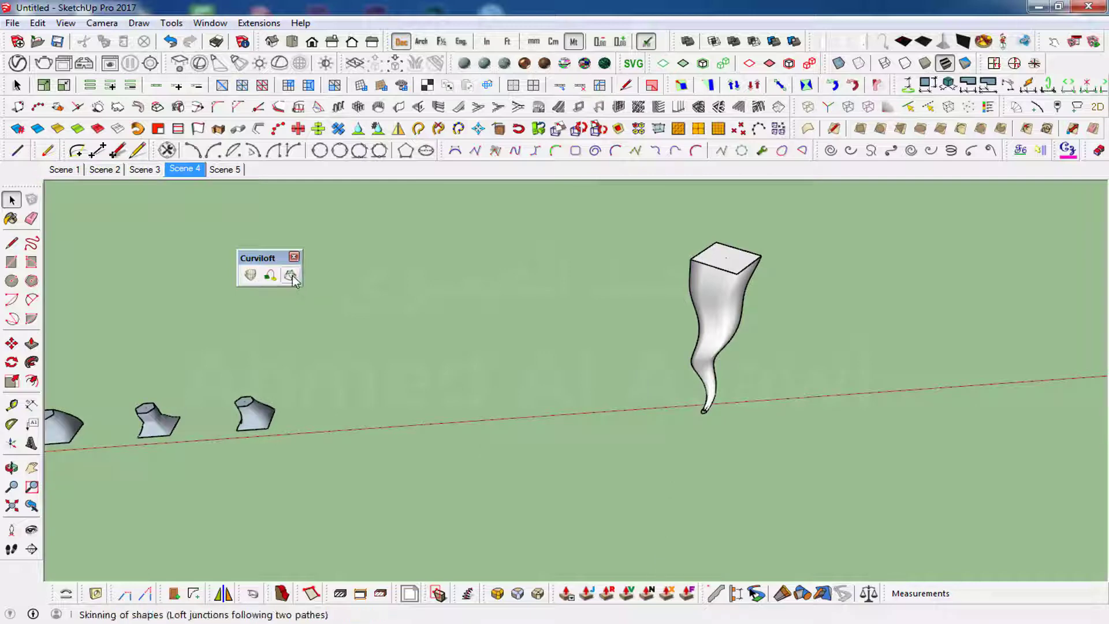
- Go to Scene 5, open the curved-pyramid wireframe group and select all its curves
left_click(220, 170)
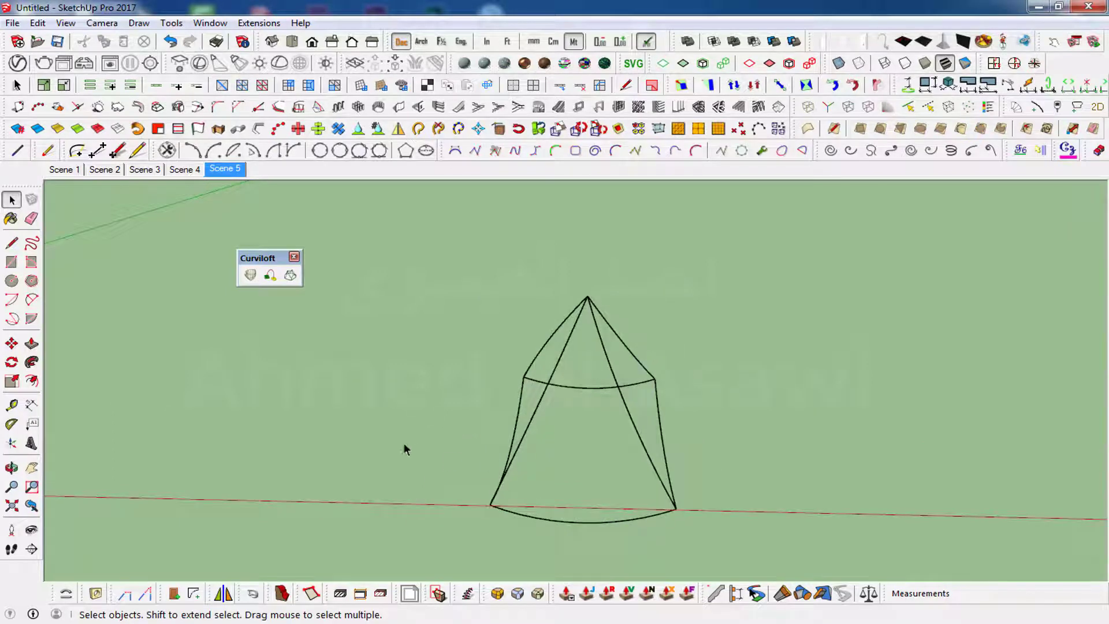
mouse_move(376, 479)
middle_mouse_down()
mouse_move(564, 409)
mouse_move(646, 432)
middle_mouse_up()
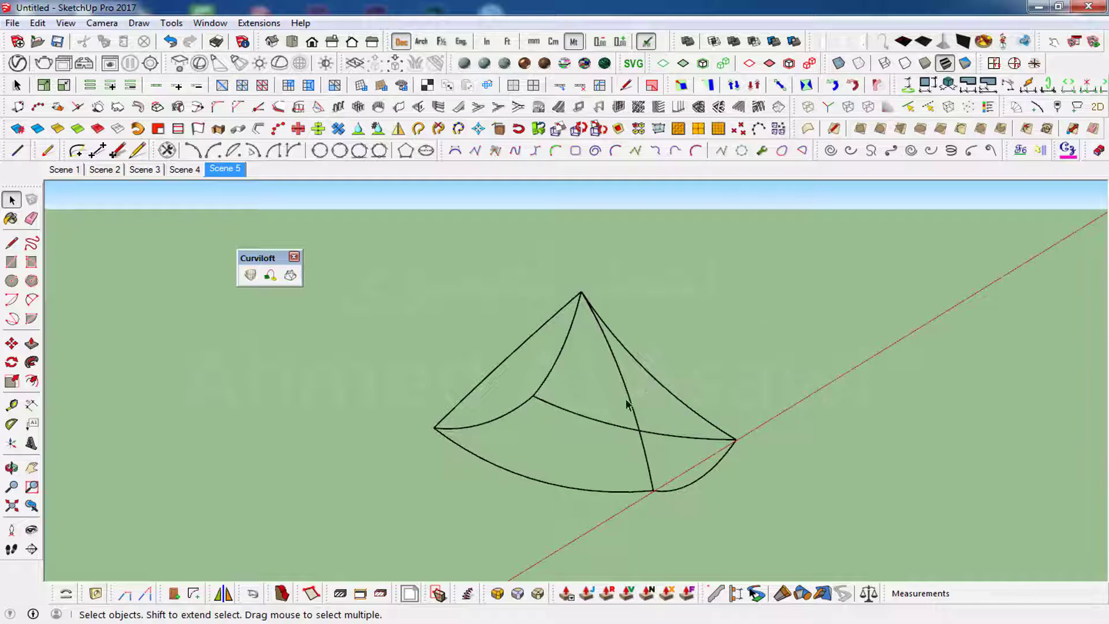
left_click(626, 393)
double_click(627, 395)
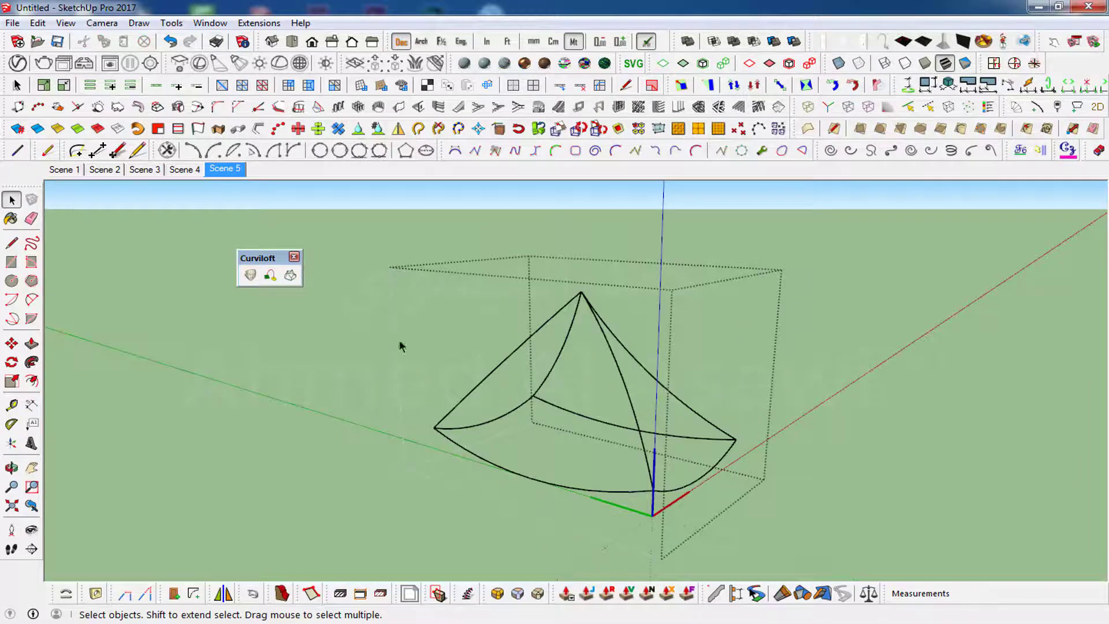
mouse_move(347, 228)
left_mouse_down()
mouse_move(507, 462)
mouse_move(857, 553)
left_mouse_up()
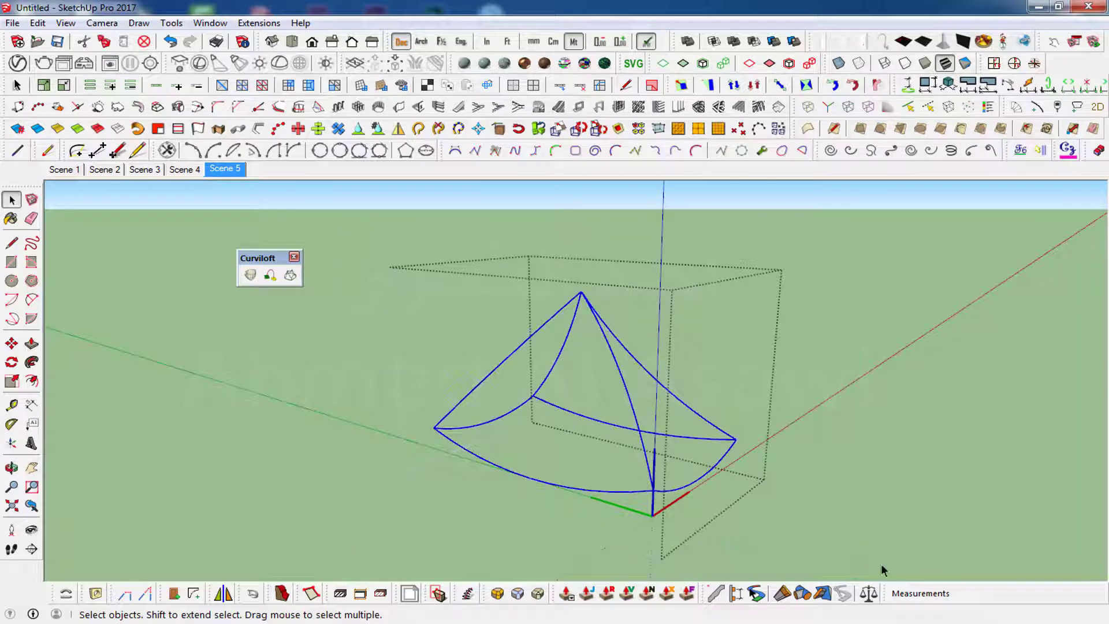
- Skin the selected curves with Curviloft and orbit to inspect the patches
left_click(291, 276)
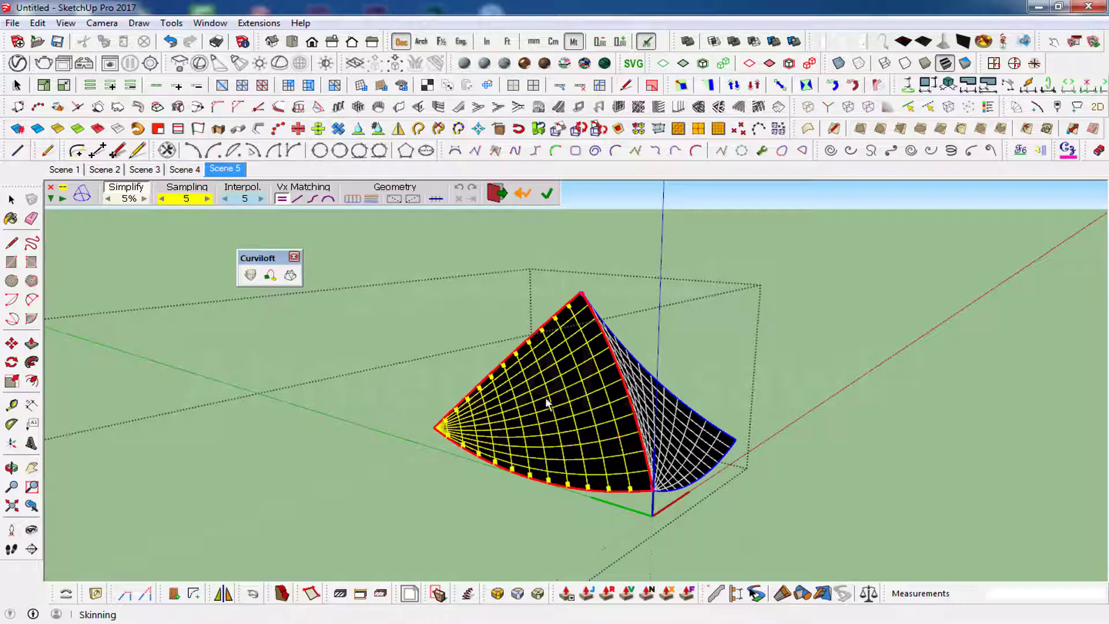
middle_click_drag(814, 453, 453, 519)
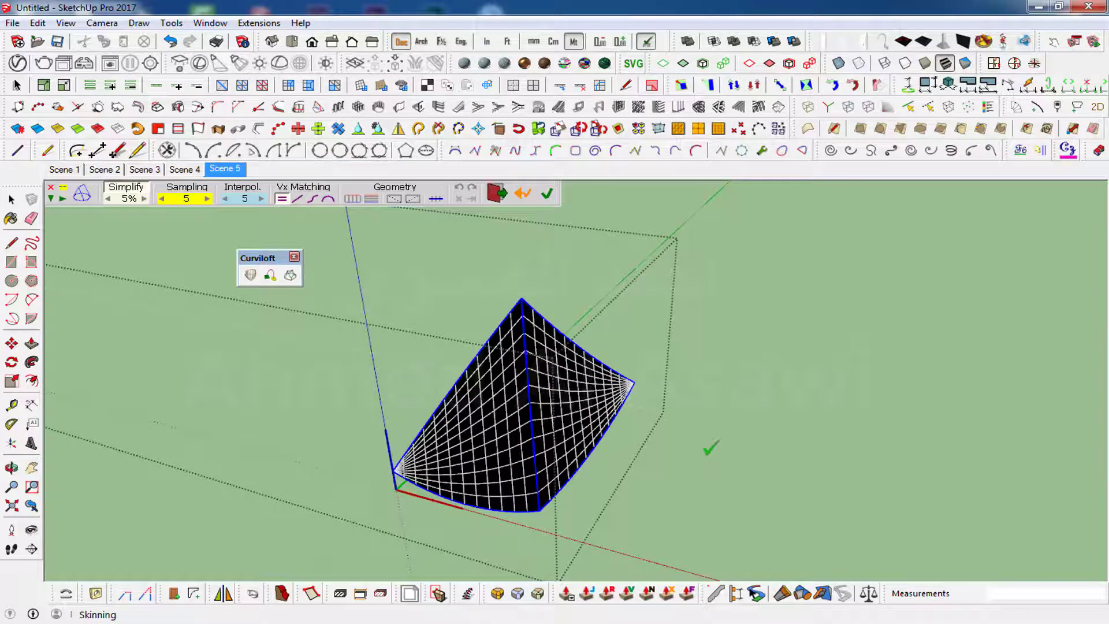
mouse_move(711, 448)
middle_mouse_down()
mouse_move(351, 431)
mouse_move(451, 376)
middle_mouse_up()
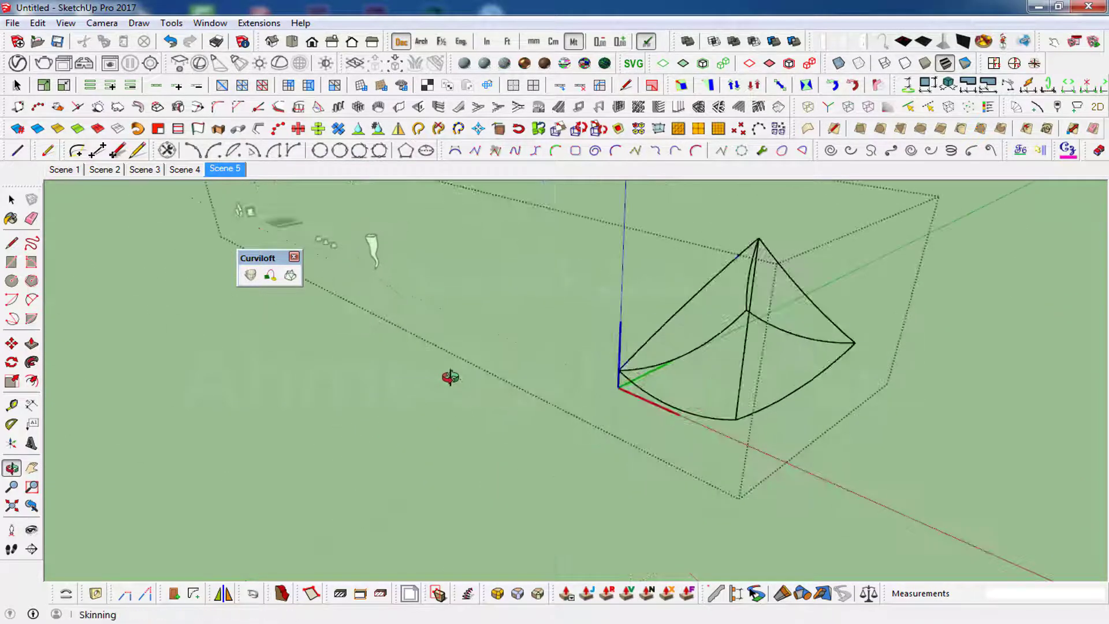
mouse_move(460, 433)
middle_mouse_down()
mouse_move(574, 453)
mouse_move(907, 395)
mouse_move(843, 377)
mouse_move(860, 340)
mouse_move(711, 352)
middle_mouse_up()
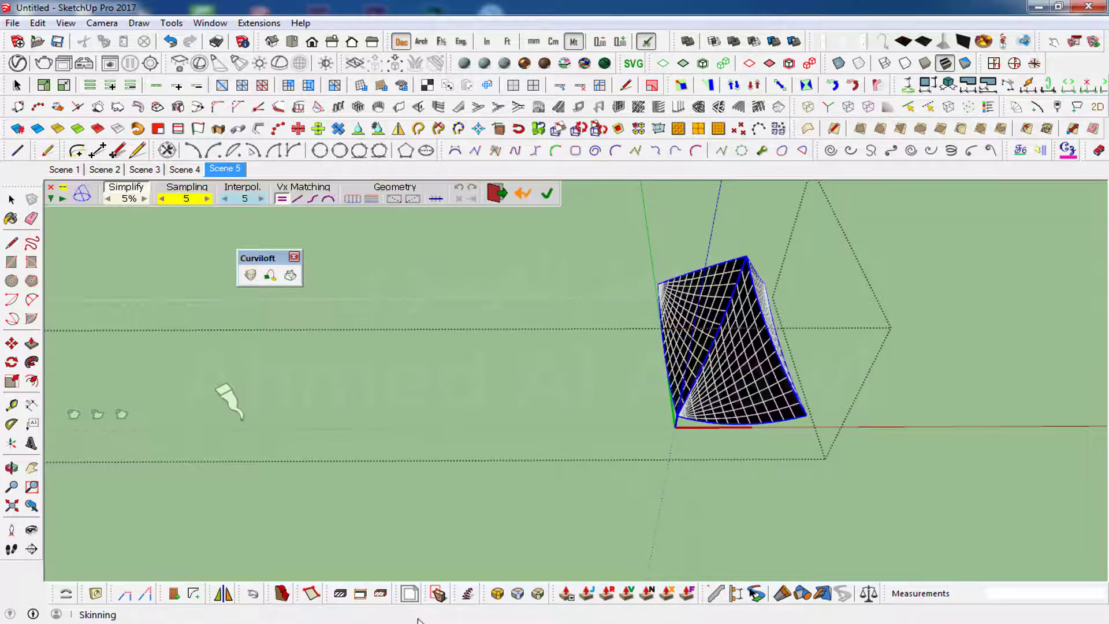
- Swap and rotate the junction's rails, raise sampling to 6, and validate the skinned pyramid
left_click(699, 323)
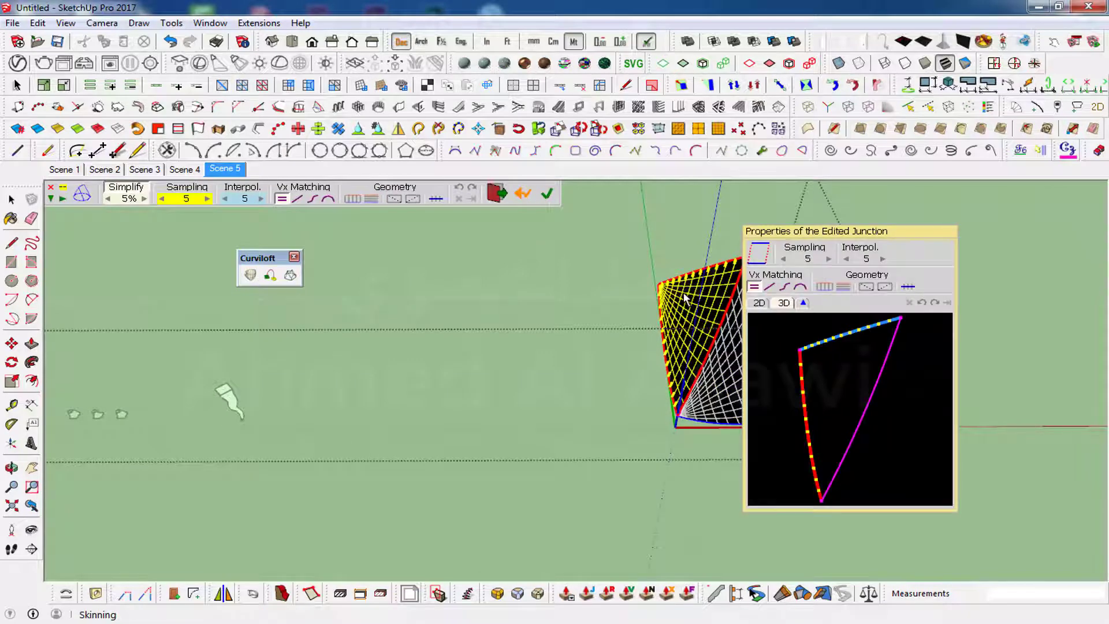
left_click(771, 257)
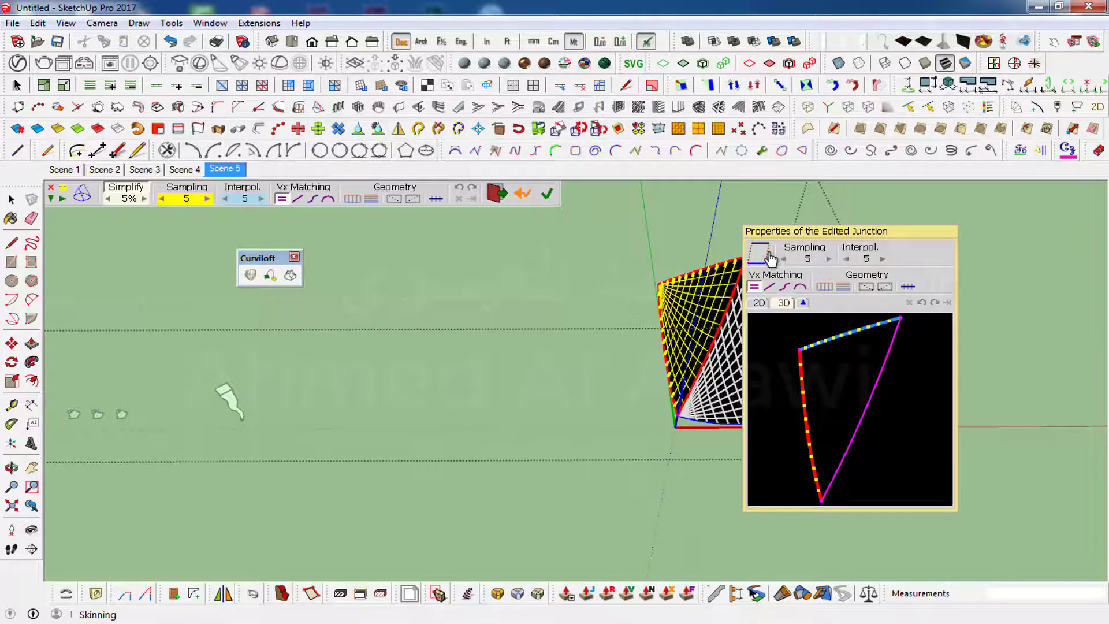
mouse_move(847, 234)
left_mouse_down()
mouse_move(977, 234)
mouse_move(967, 202)
left_mouse_up()
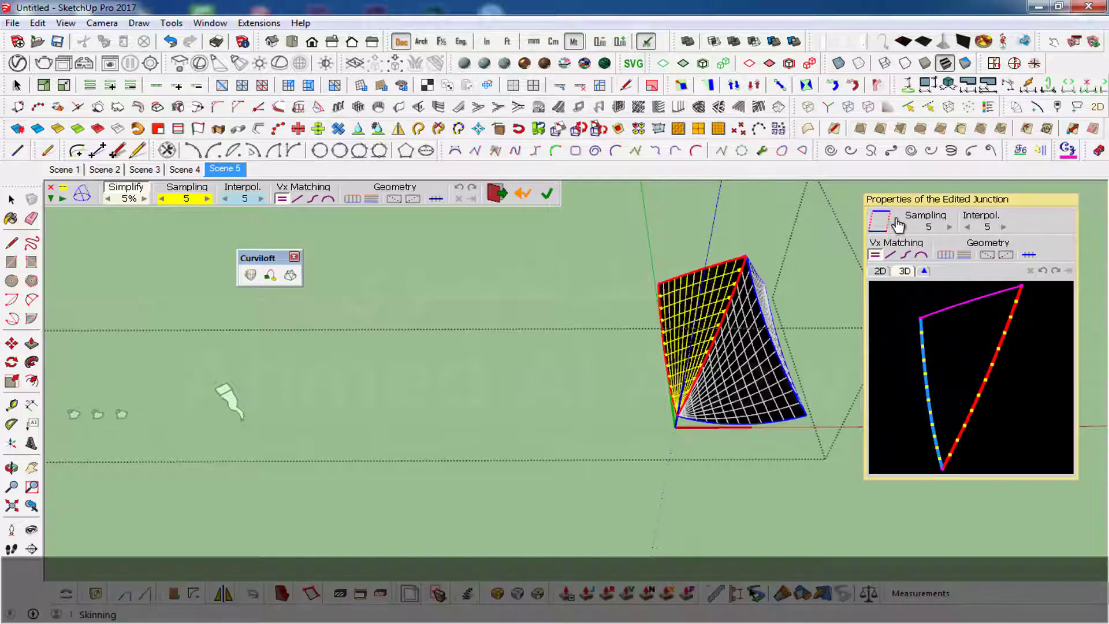
left_click(887, 217)
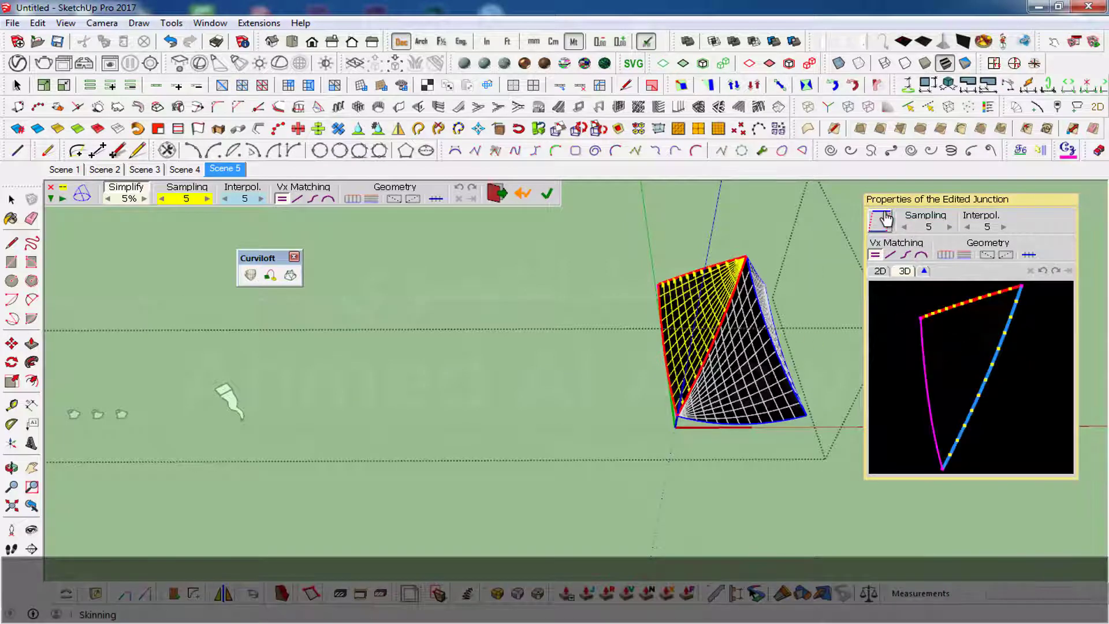
left_click(880, 231)
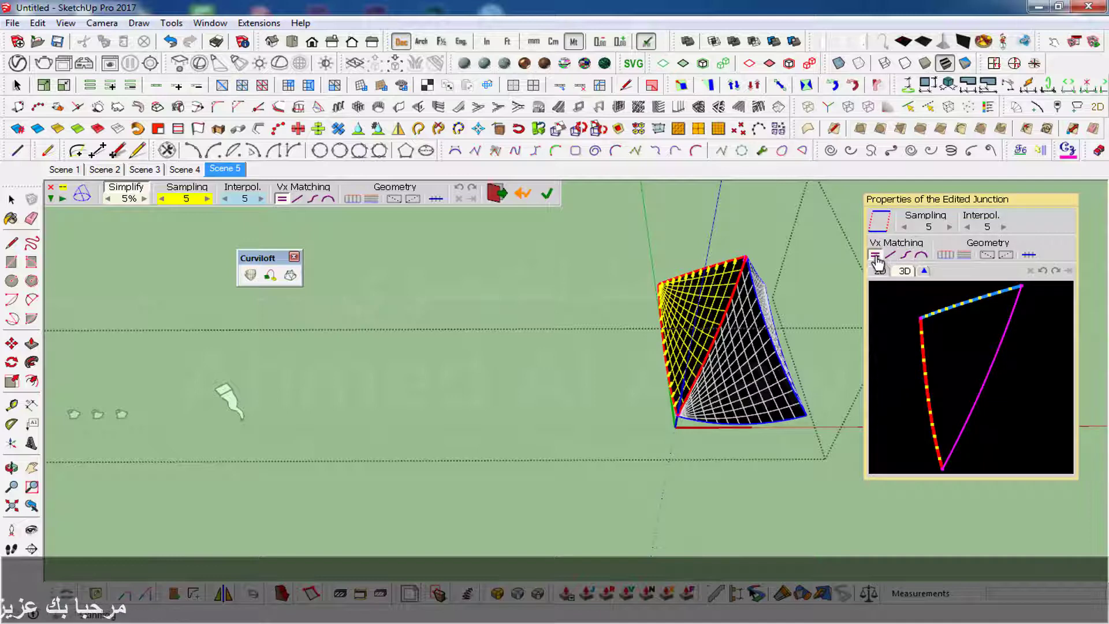
left_click(949, 228)
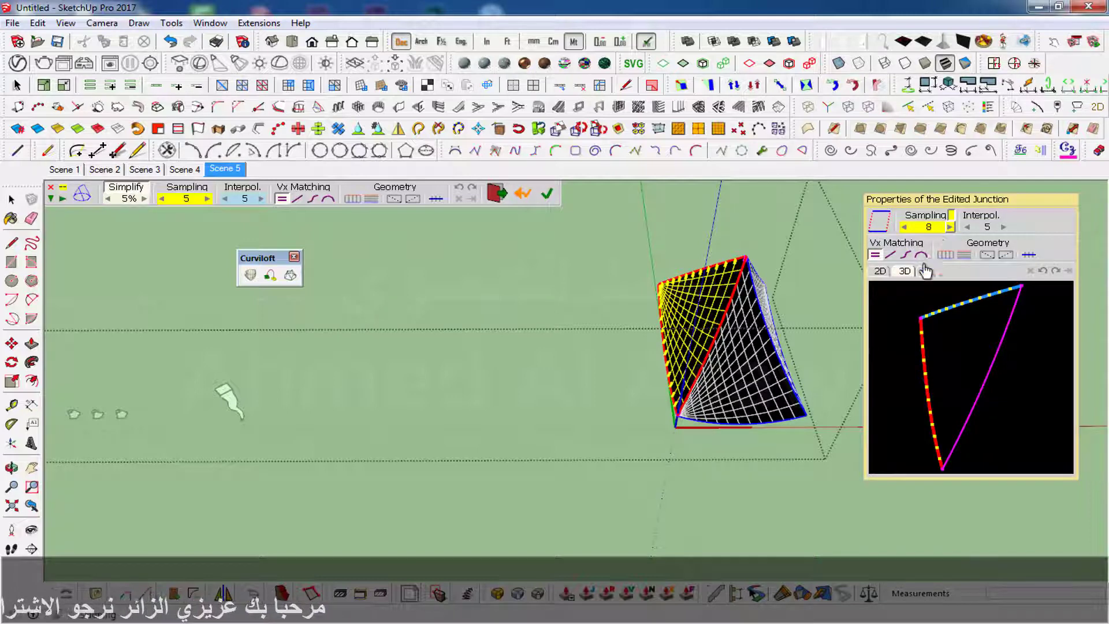
left_click(883, 224)
key("Return")
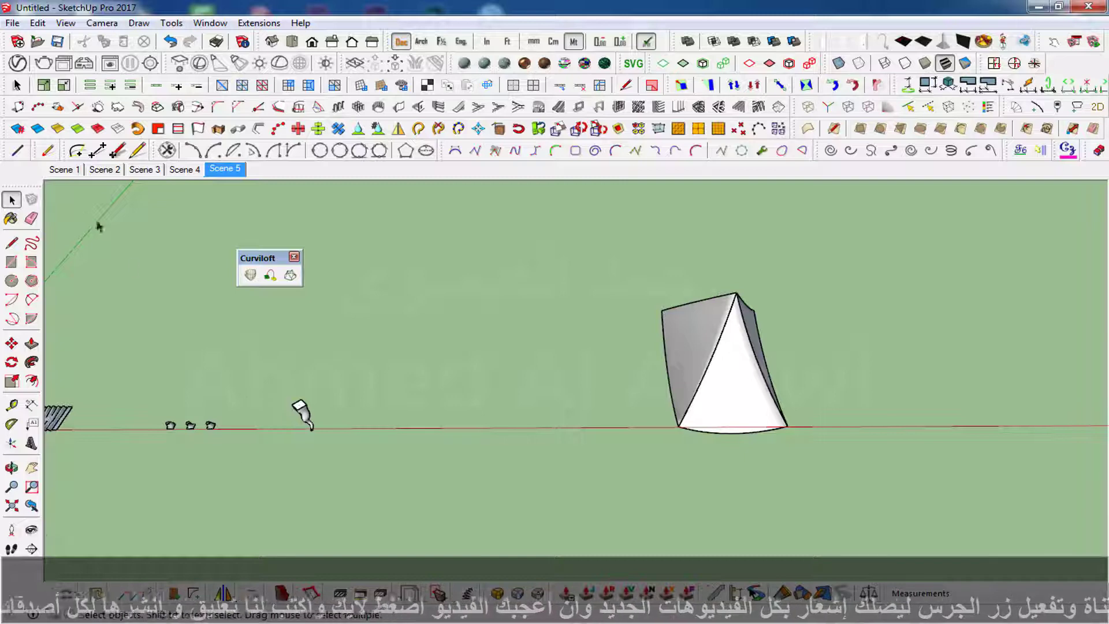
left_click(75, 171)
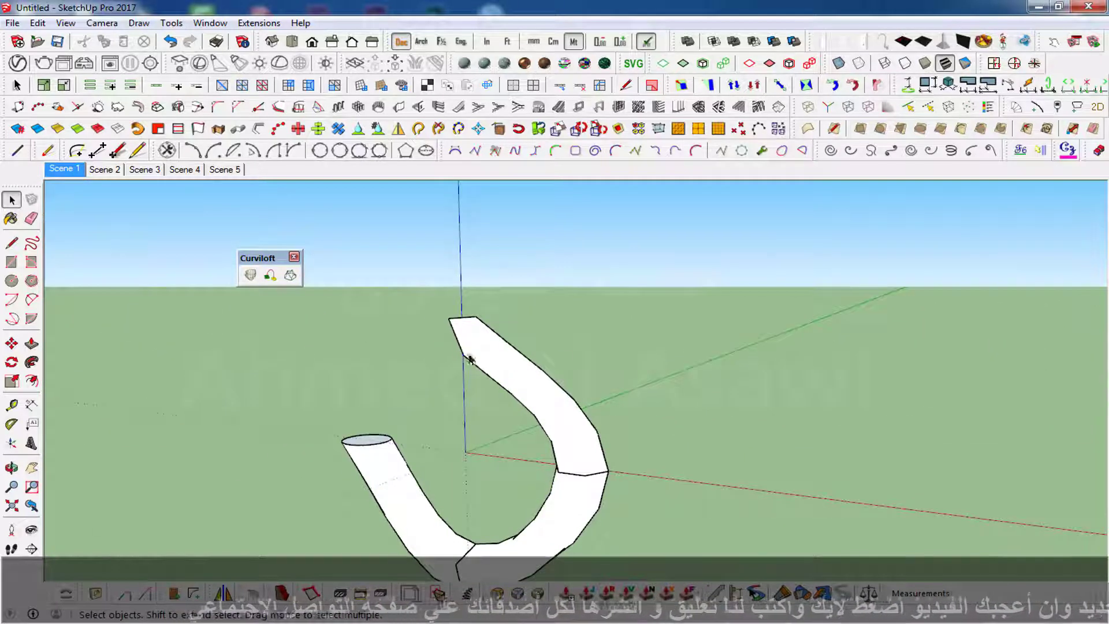
left_click(106, 173)
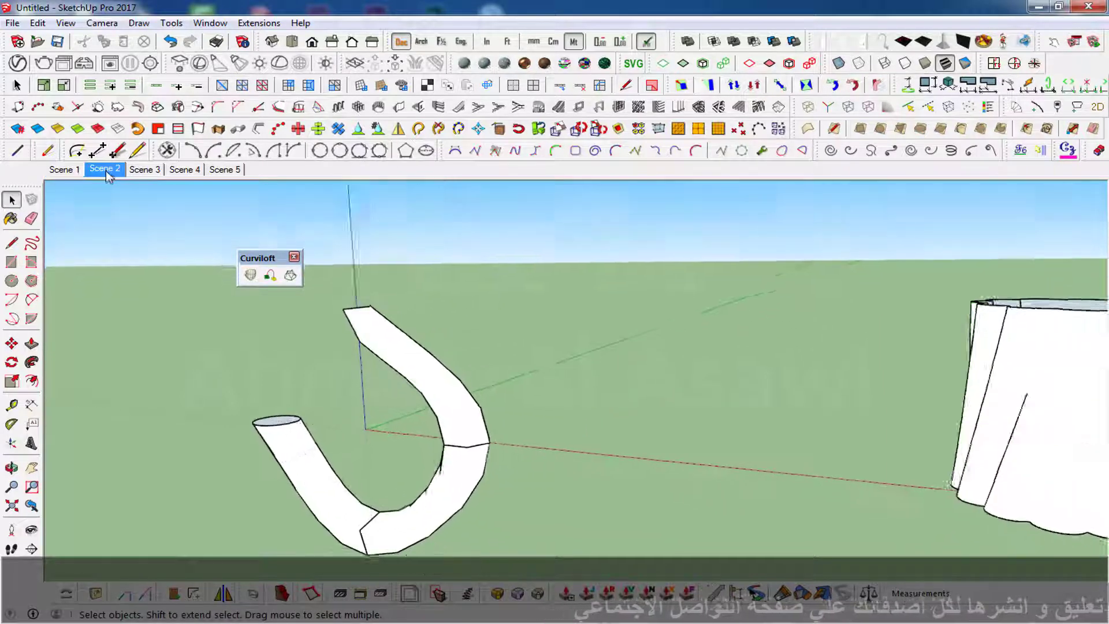
left_click(147, 172)
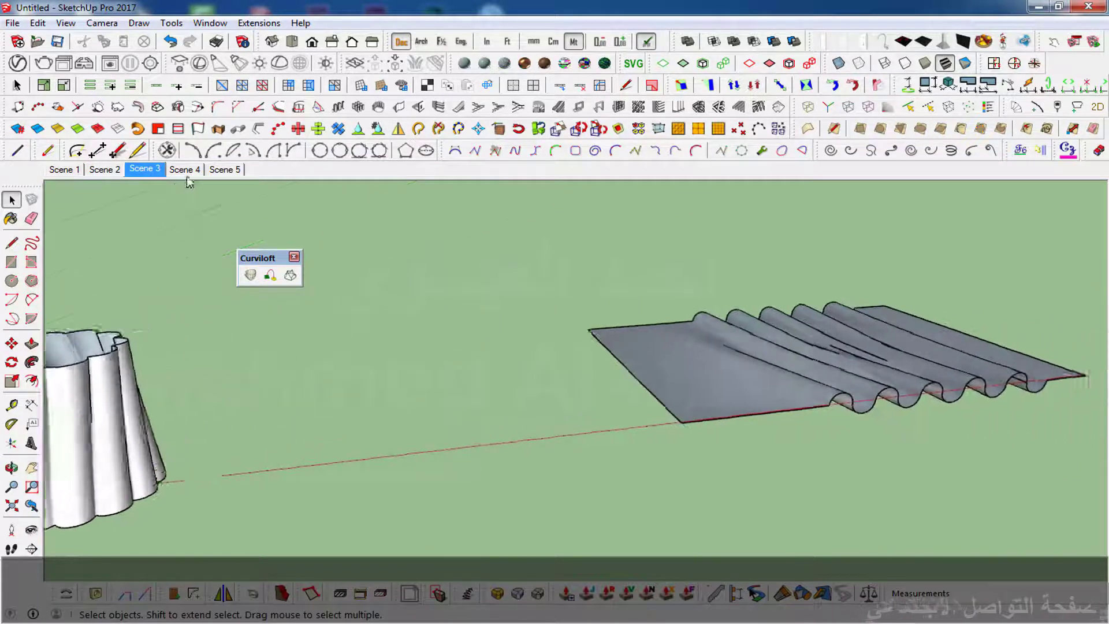
left_click(186, 172)
left_click(225, 170)
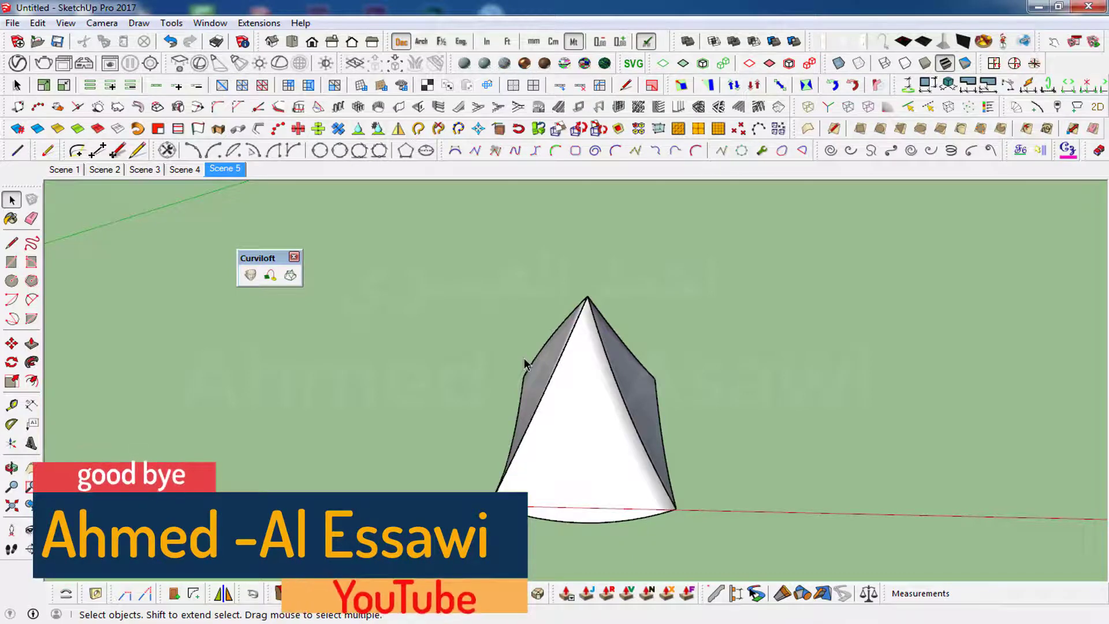
- Step back through Scene 4 and Scene 3 to the Scene 2 corrugated sheet view
left_click(181, 171)
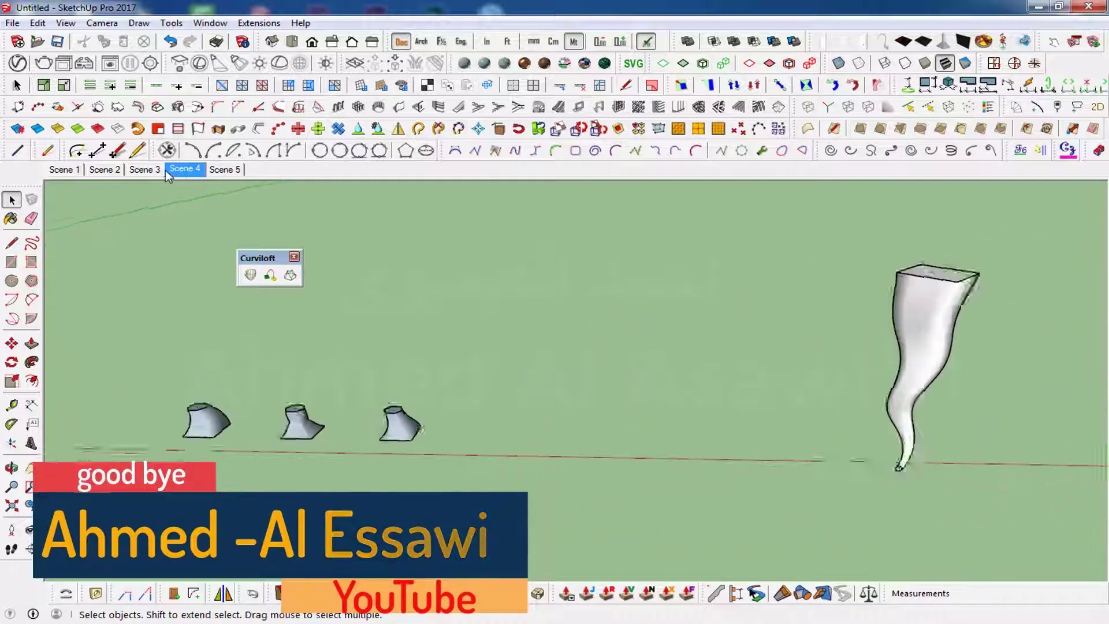
left_click(153, 172)
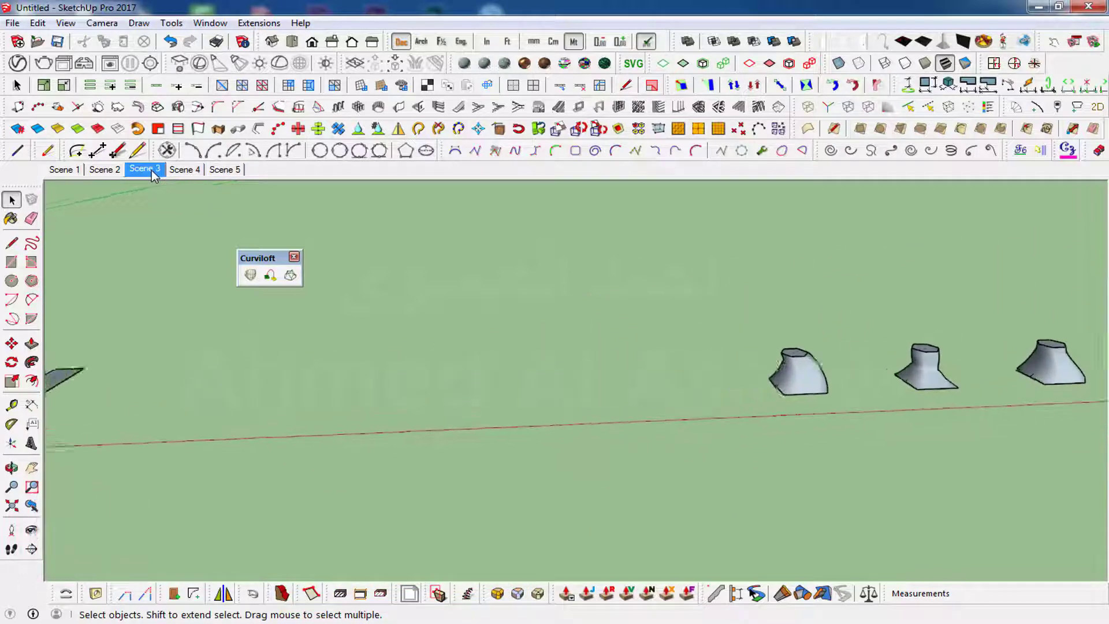
left_click(109, 171)
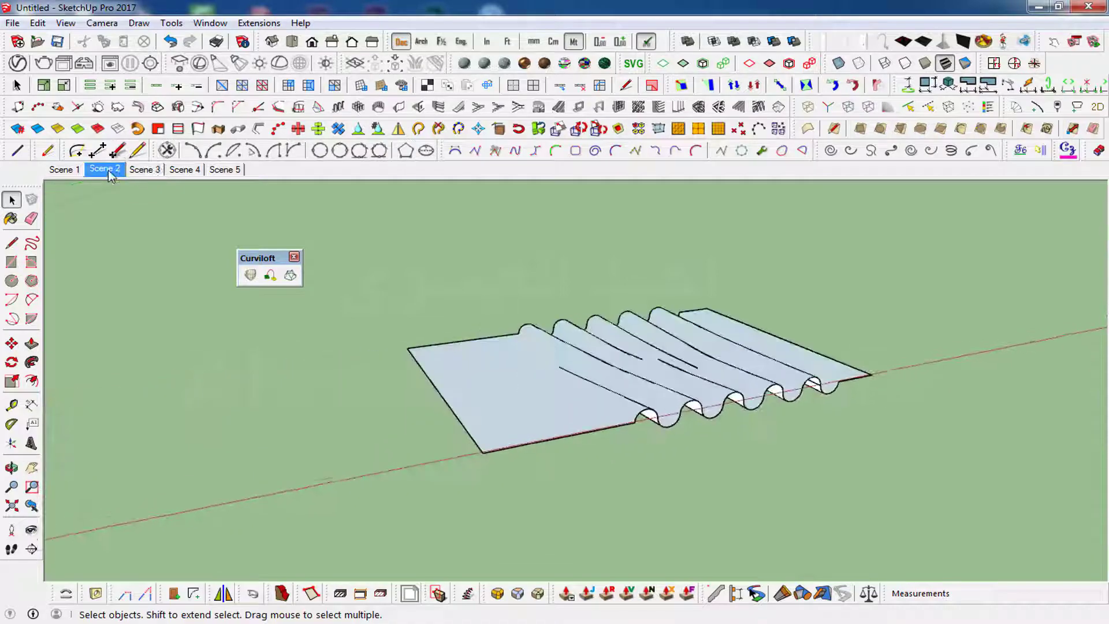